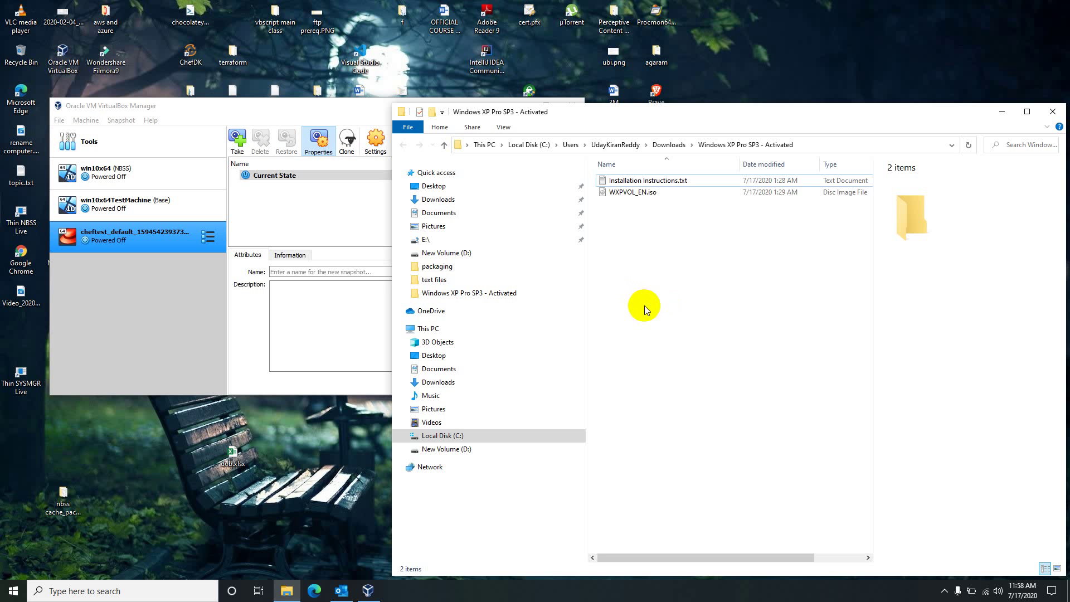
- Launch the Brave browser from system search, then minimize it back to the desktop
click(13, 591)
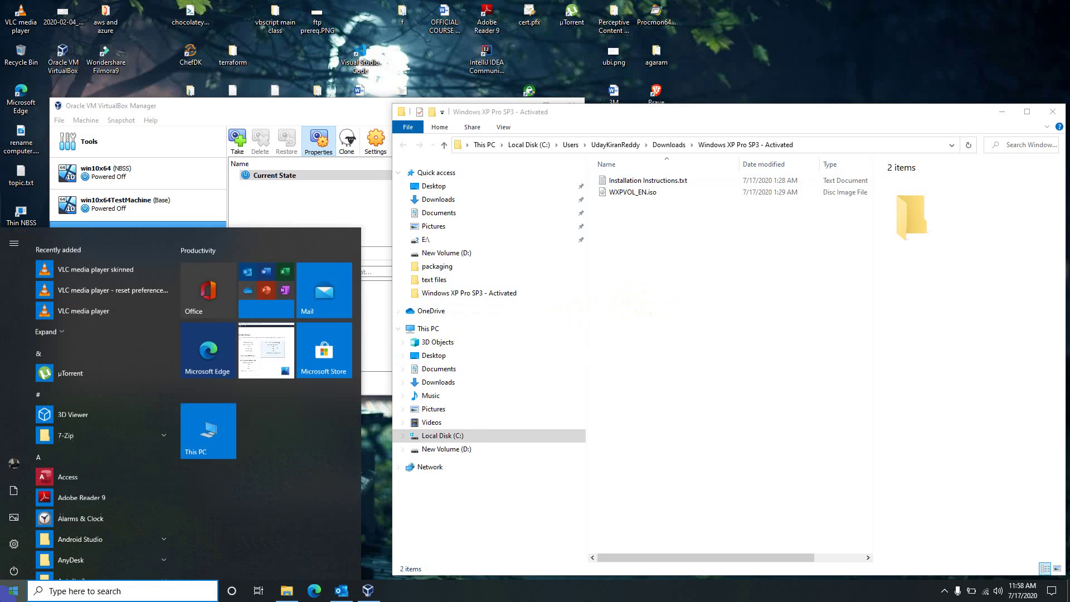
text(bra)
click(159, 391)
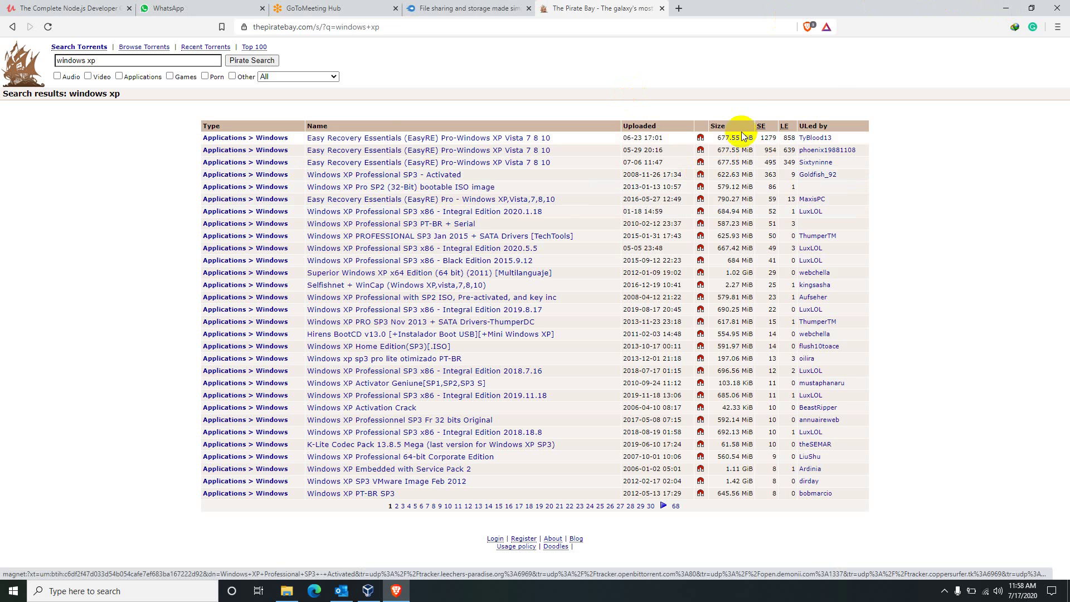
click(1007, 8)
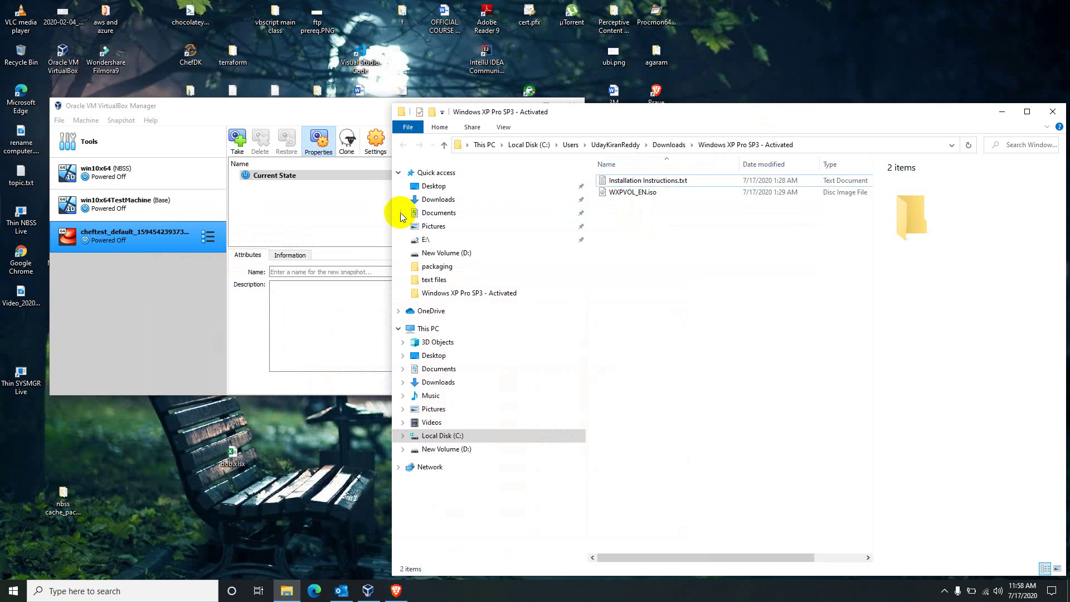
- Check the WXPVOL_EN.iso disc image in File Explorer, then bring VirtualBox Manager forward
click(633, 194)
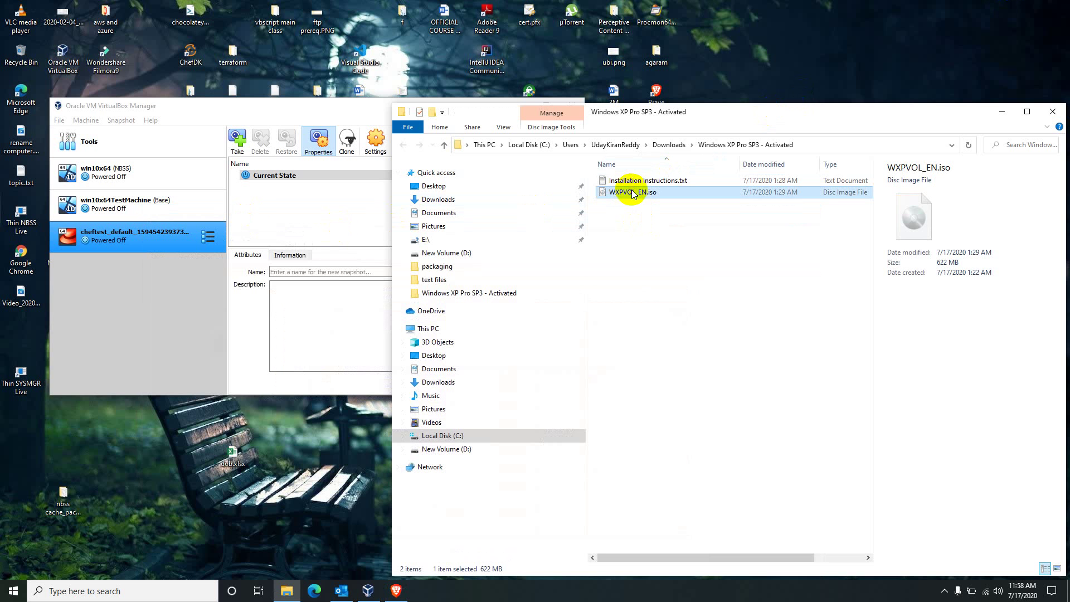
right_click(632, 193)
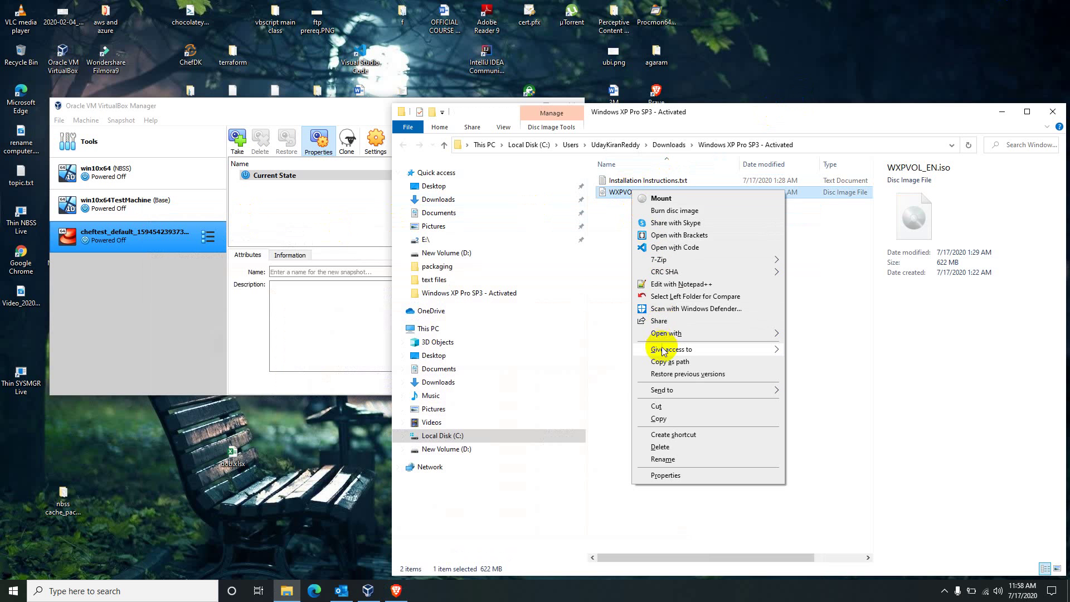
click(657, 358)
click(658, 359)
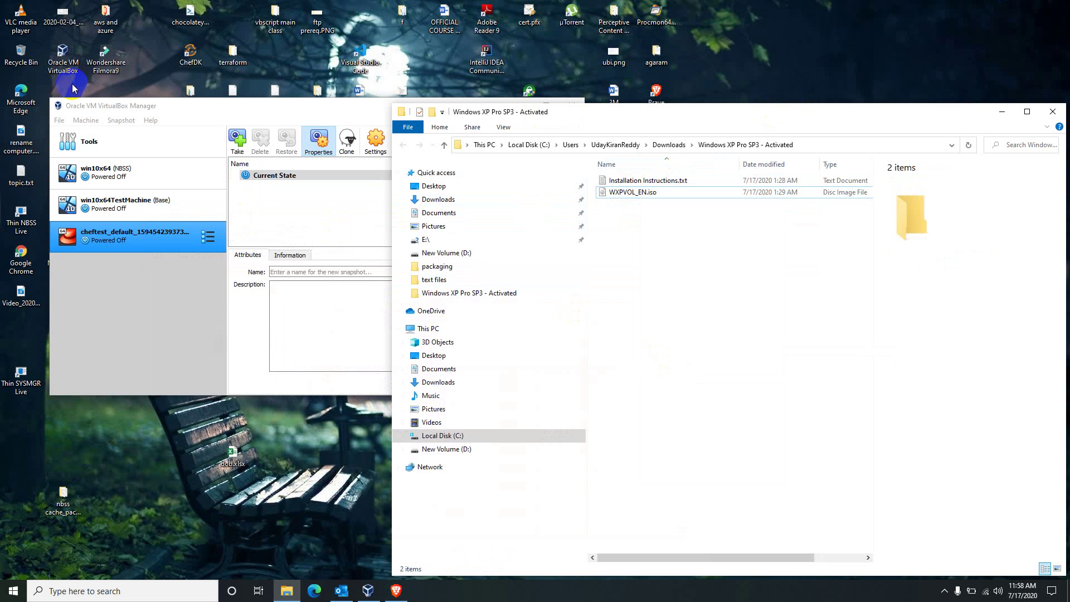
click(85, 121)
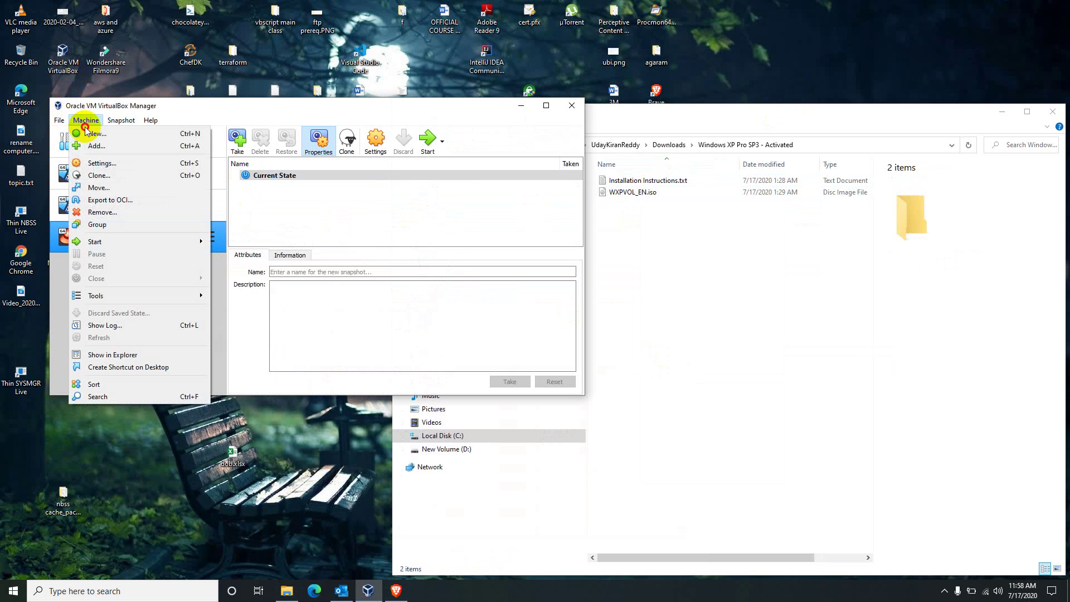
- Create machine 'winxp' as Windows XP (32-bit) with 2048 MB memory and a new hard disk
click(89, 134)
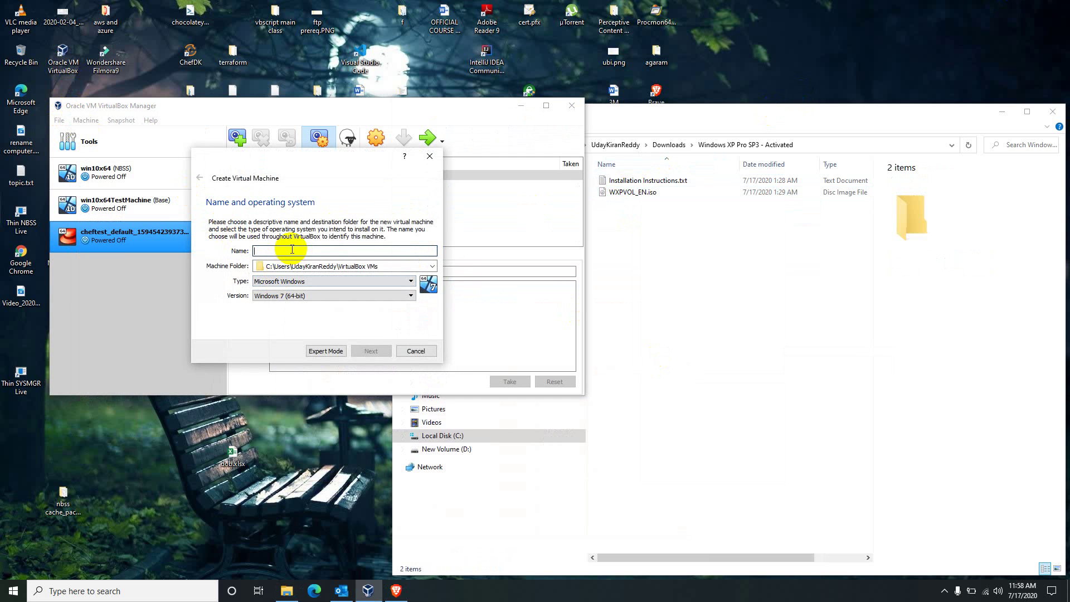
text(winxp)
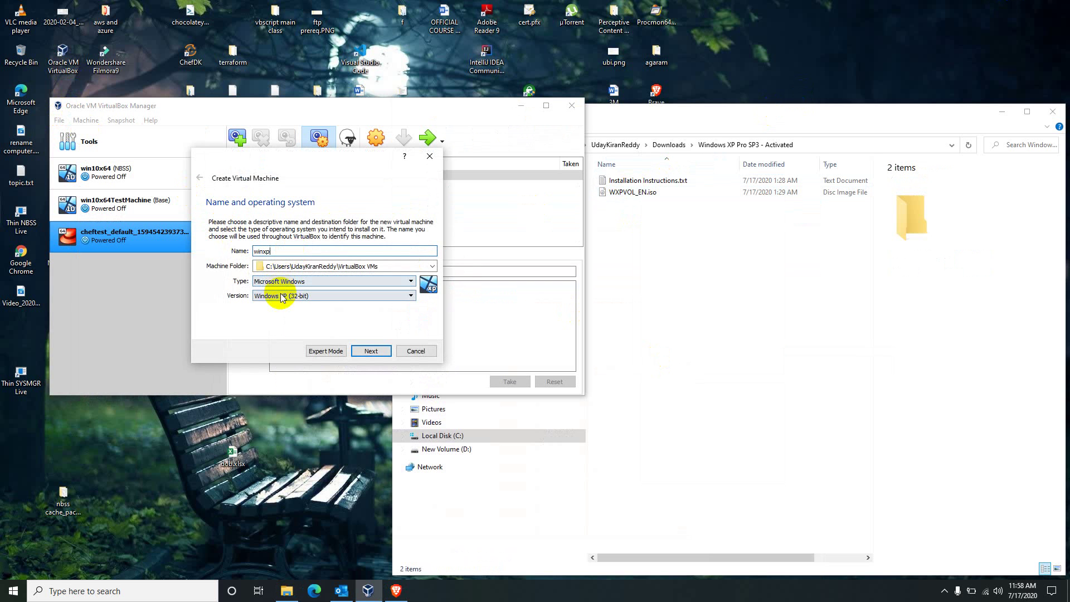
click(288, 296)
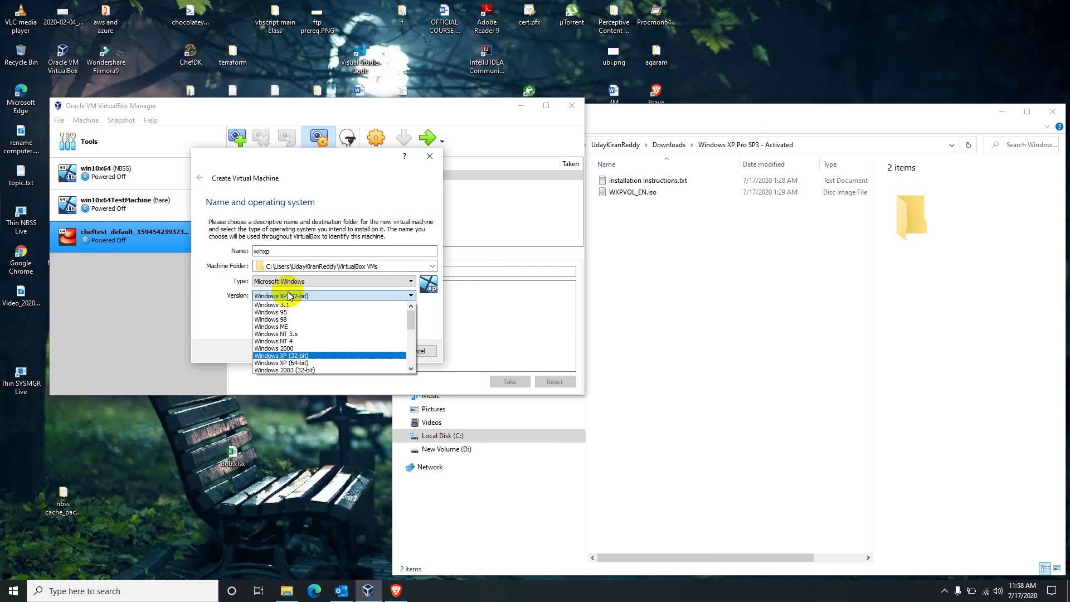
click(288, 296)
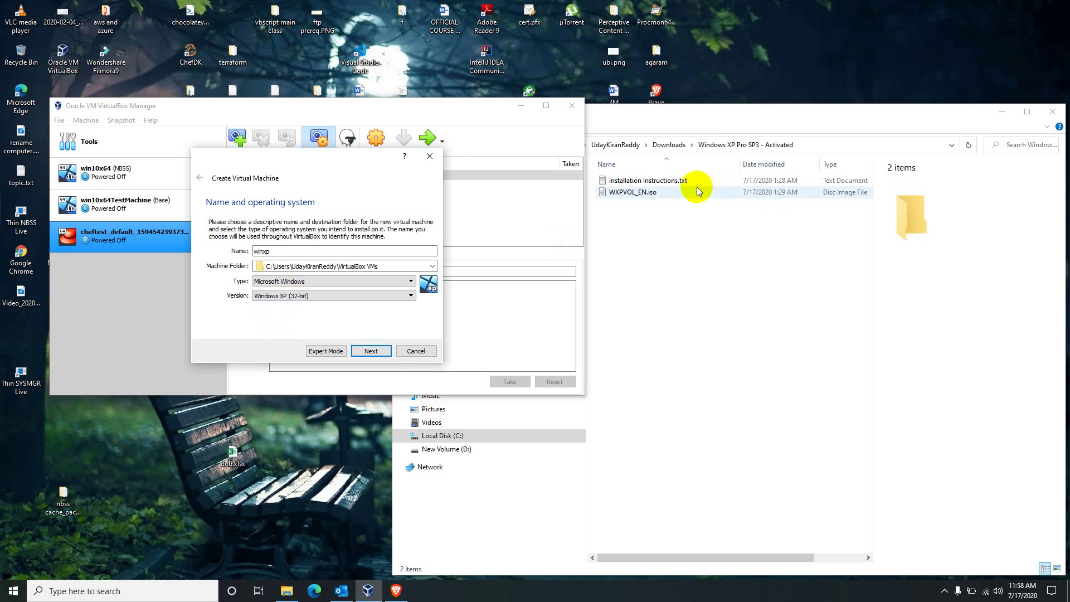
click(369, 351)
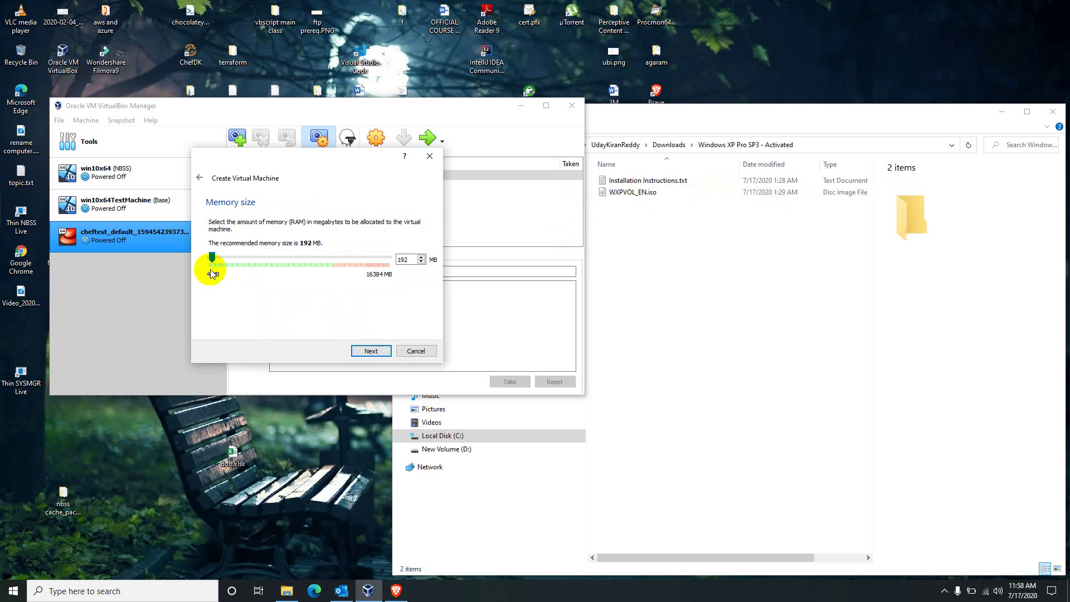
drag(216, 258, 232, 257)
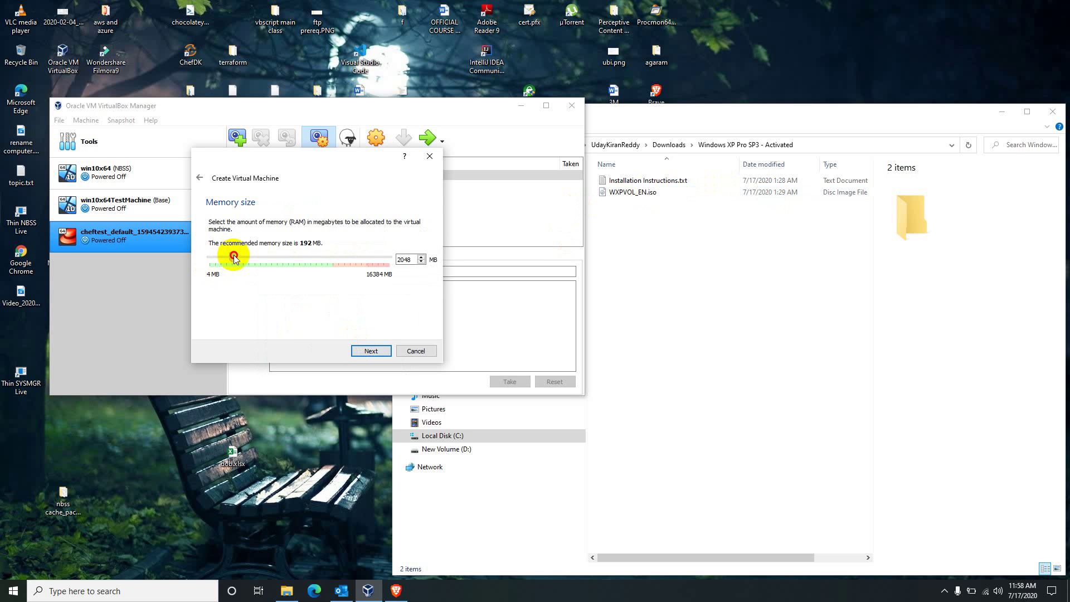
click(371, 350)
click(370, 350)
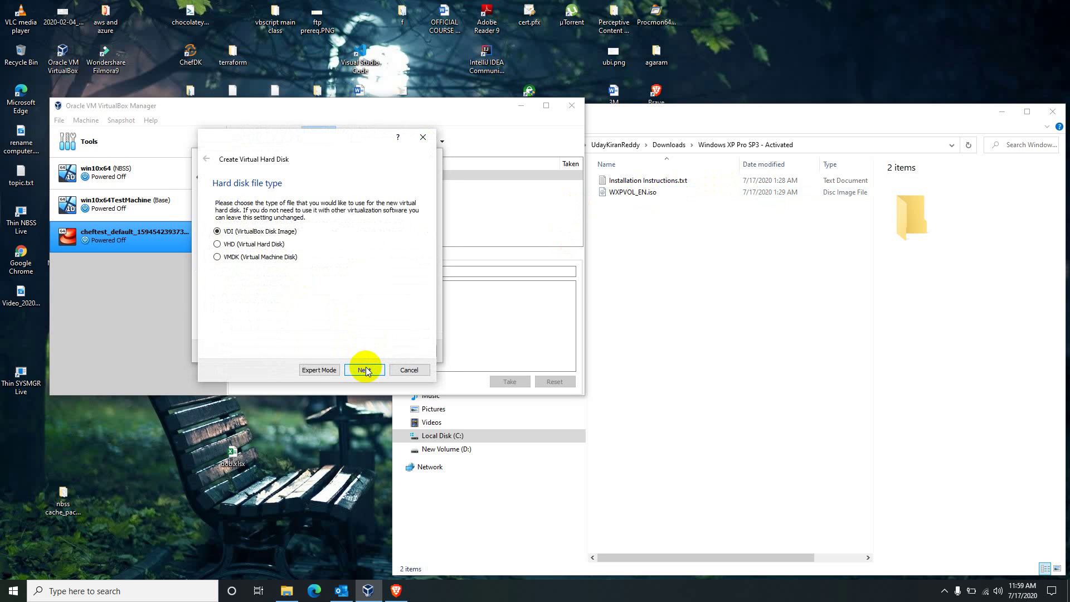
- Create a dynamically allocated VDI disk of about 45 GB for the winxp machine
click(365, 370)
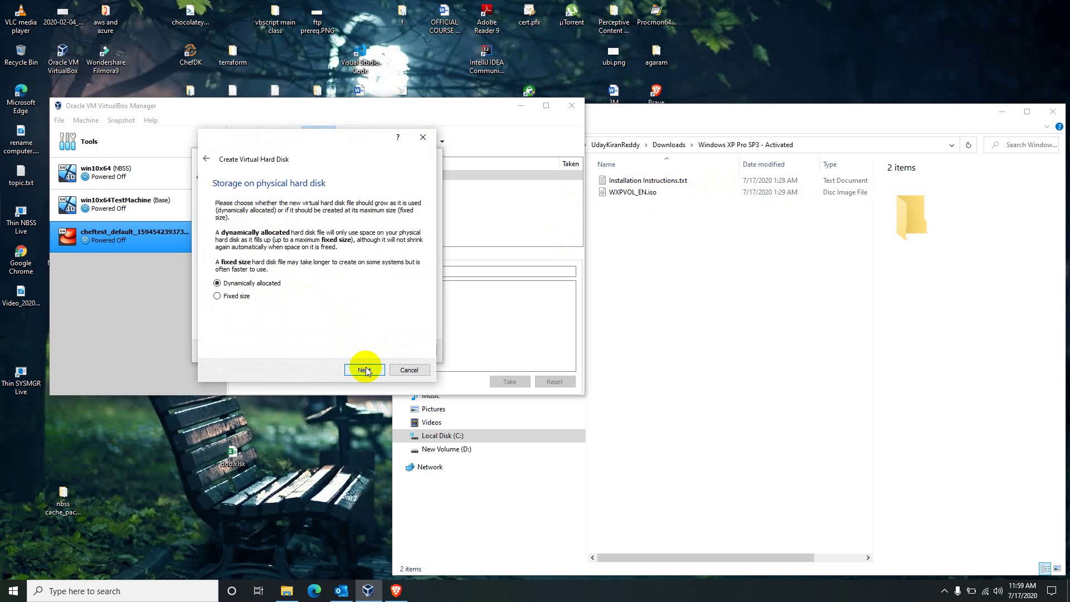
click(365, 370)
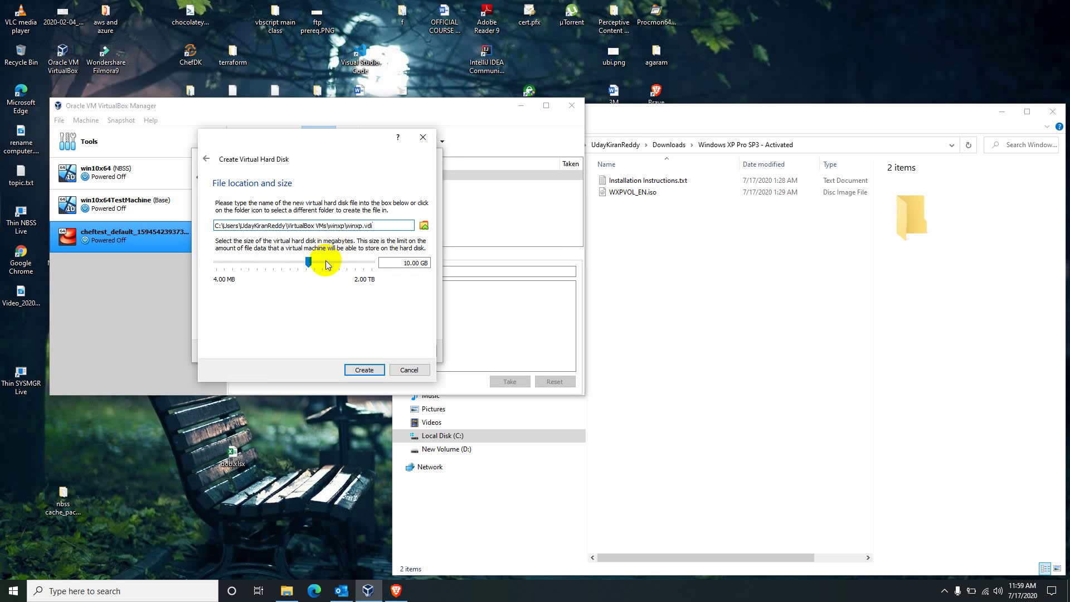
drag(310, 262, 329, 261)
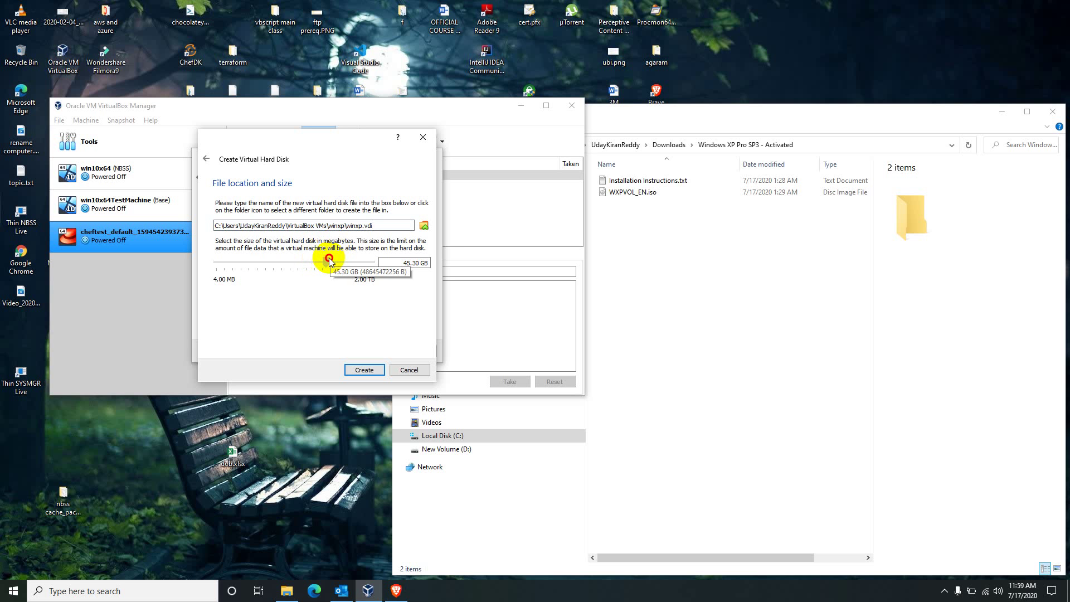
click(364, 367)
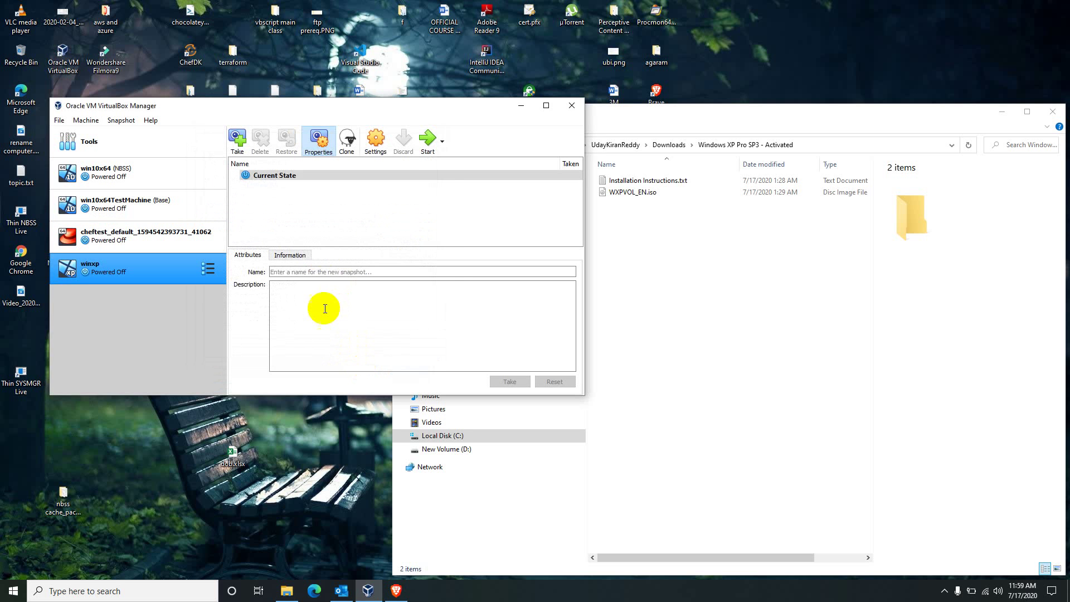
- In winxp's Storage settings, load WXPVOL_EN.iso into the empty optical drive and save
right_click(148, 267)
click(167, 274)
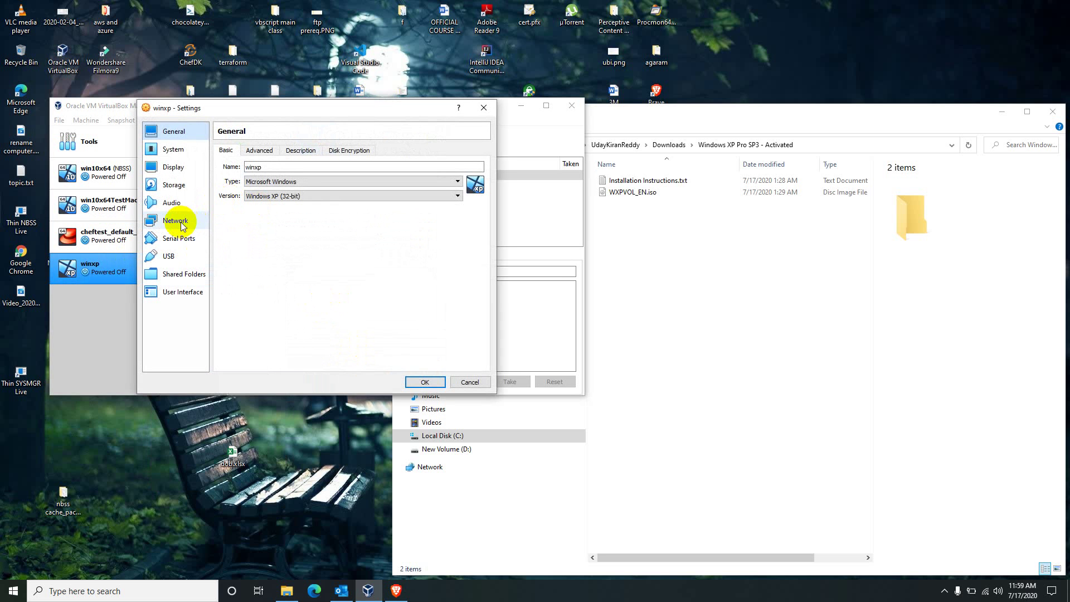
click(174, 184)
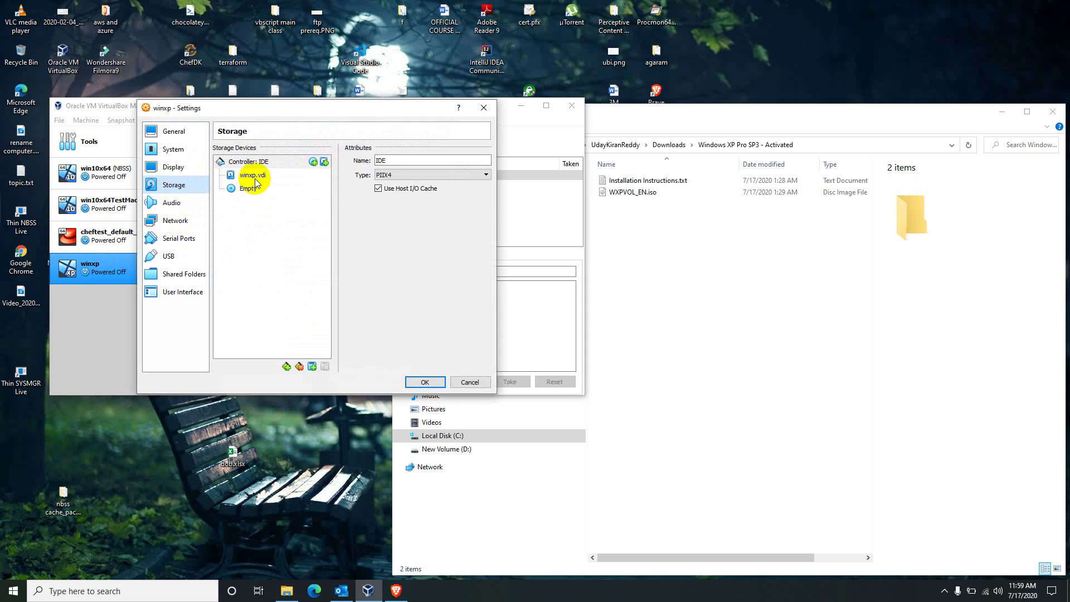
click(254, 190)
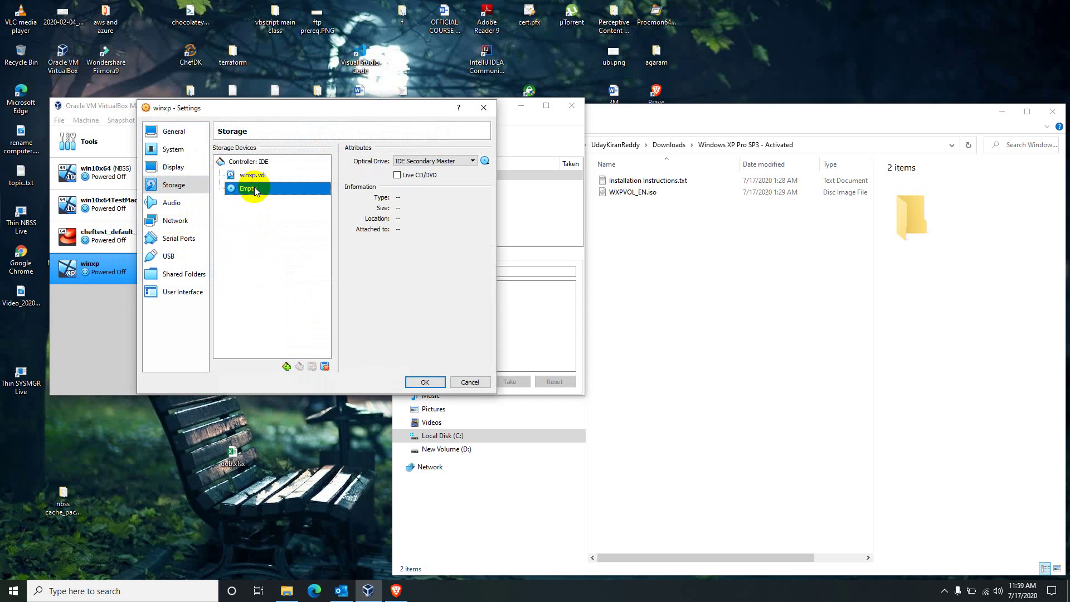
click(486, 162)
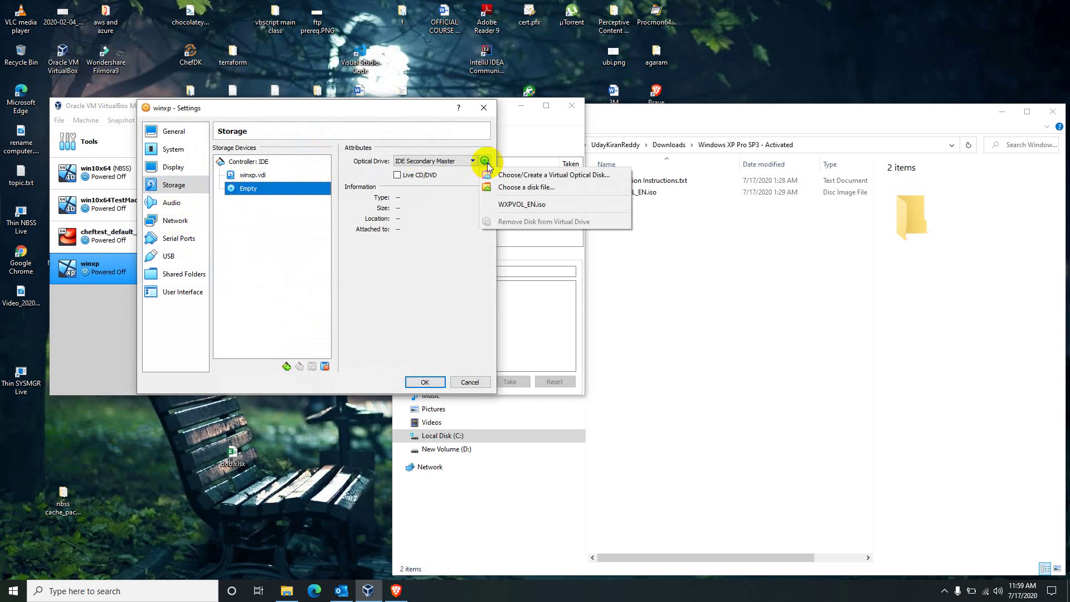
click(500, 184)
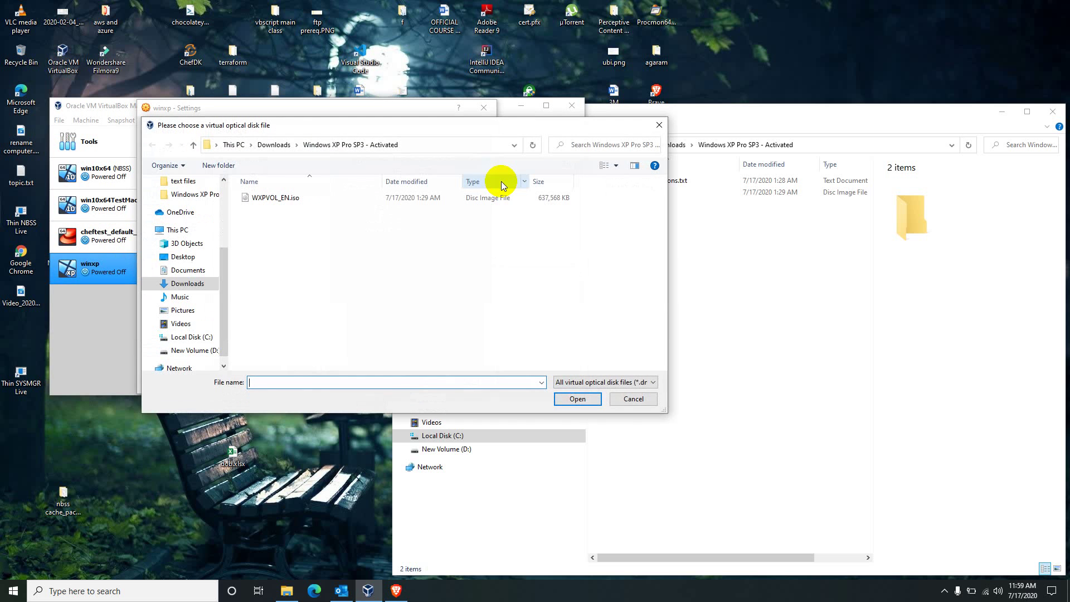
text("C:\Users\UdayKiranReddy\Downloads\Windows XP Pro SP3 - Activated\WXPVOL_EN.iso")
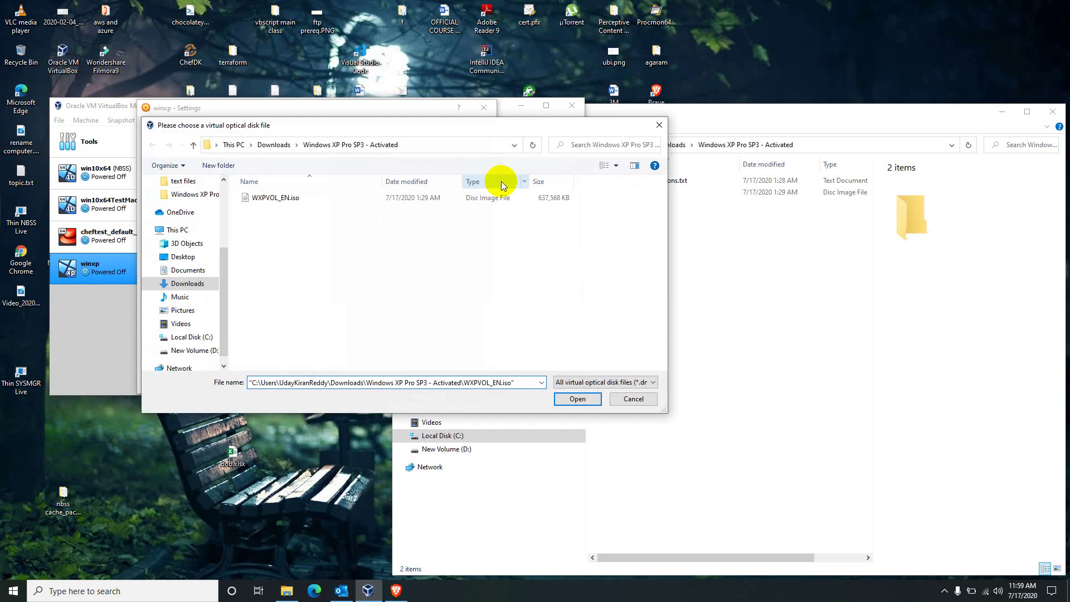
key(Return)
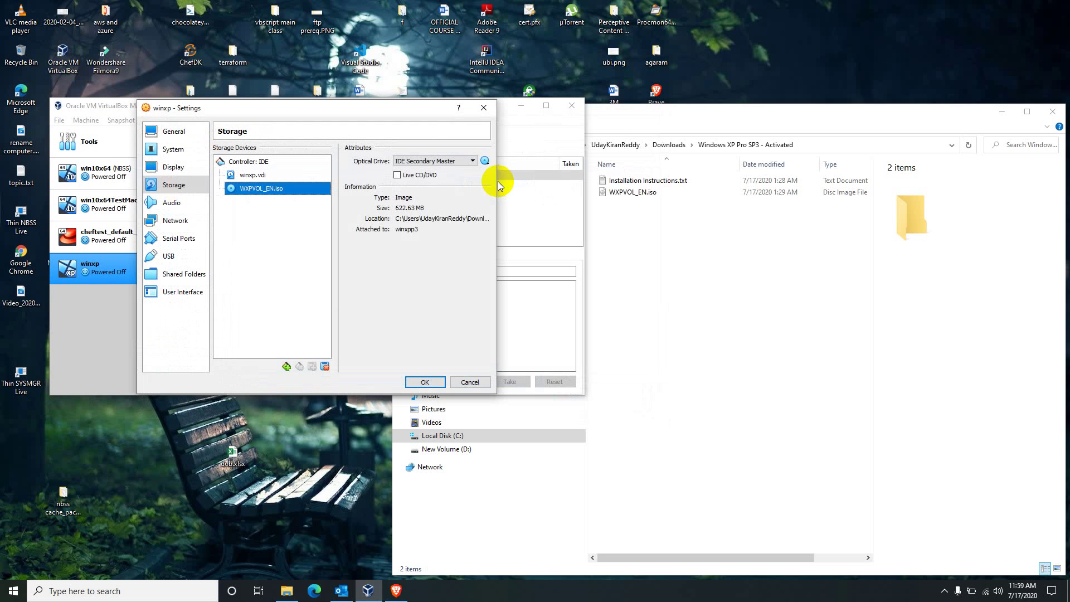
click(424, 381)
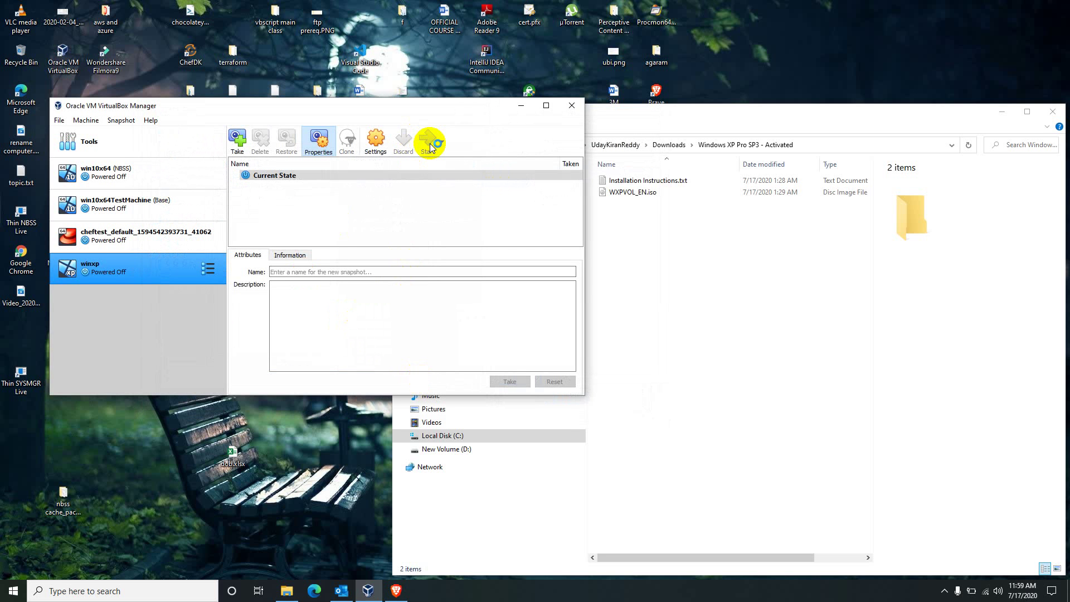
- Start the winxp machine with WXPVOL_EN.iso selected as the start-up disk
click(430, 146)
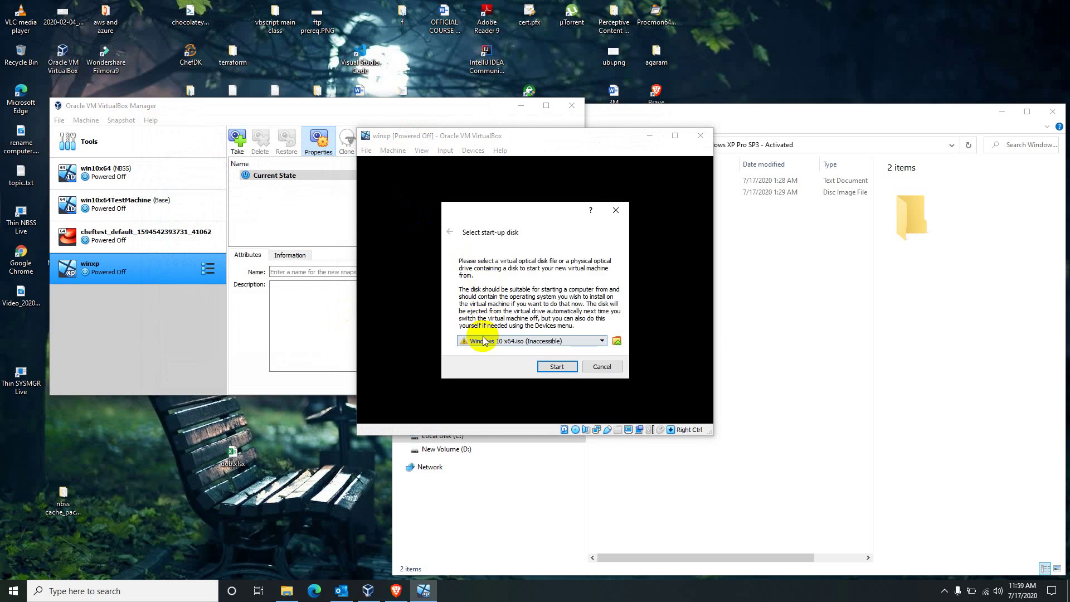
click(478, 342)
click(479, 360)
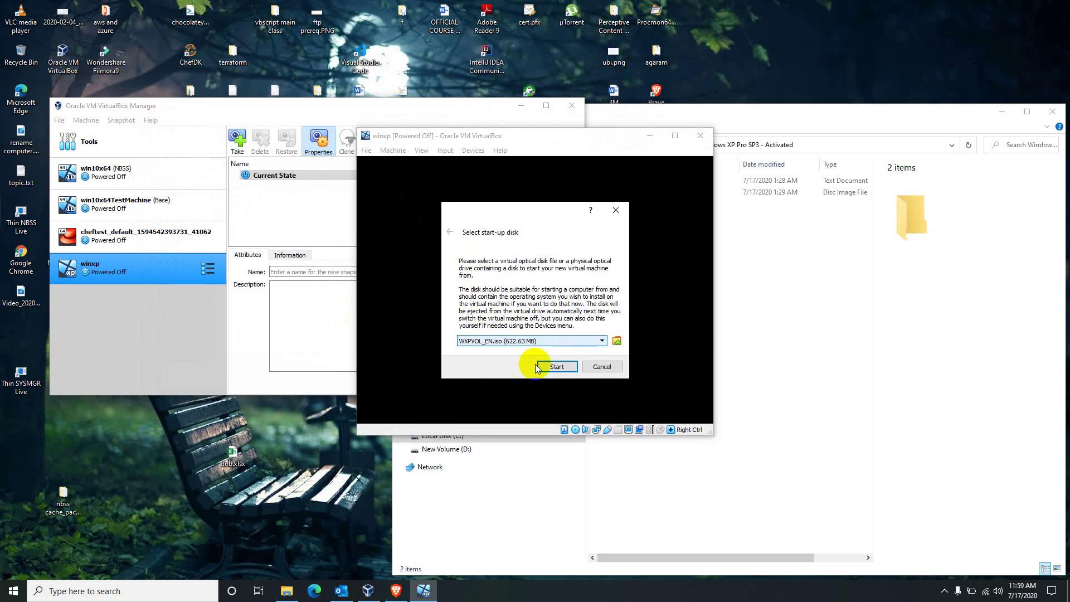
click(555, 366)
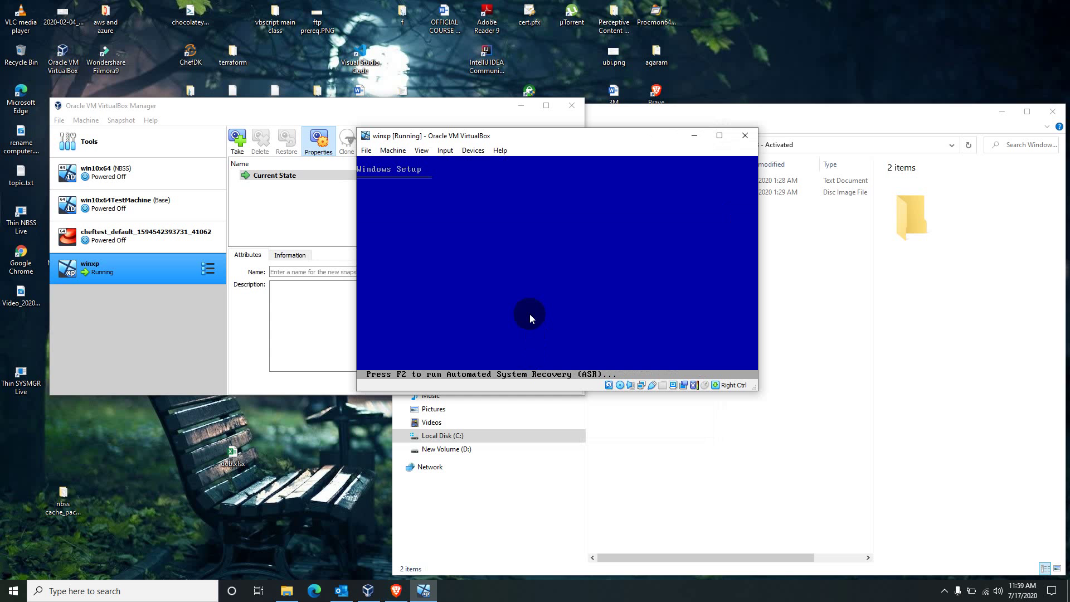
- Move the VM window left while XP Setup reaches the partition screen
drag(525, 134, 428, 134)
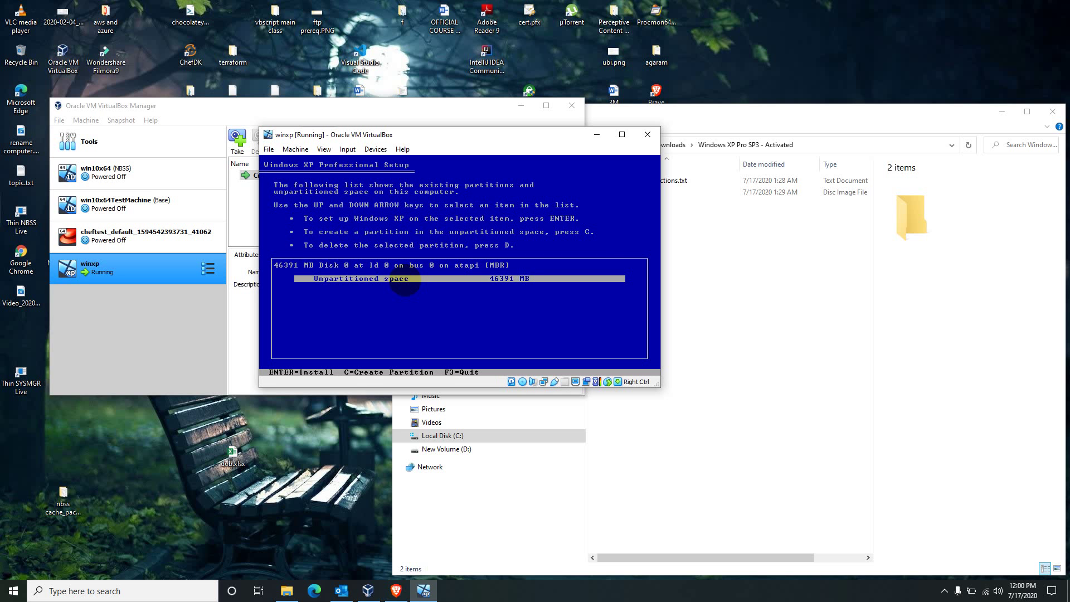
- Create a 25000 MB C: partition and a 21383 MB E: partition from the remaining space
key(c)
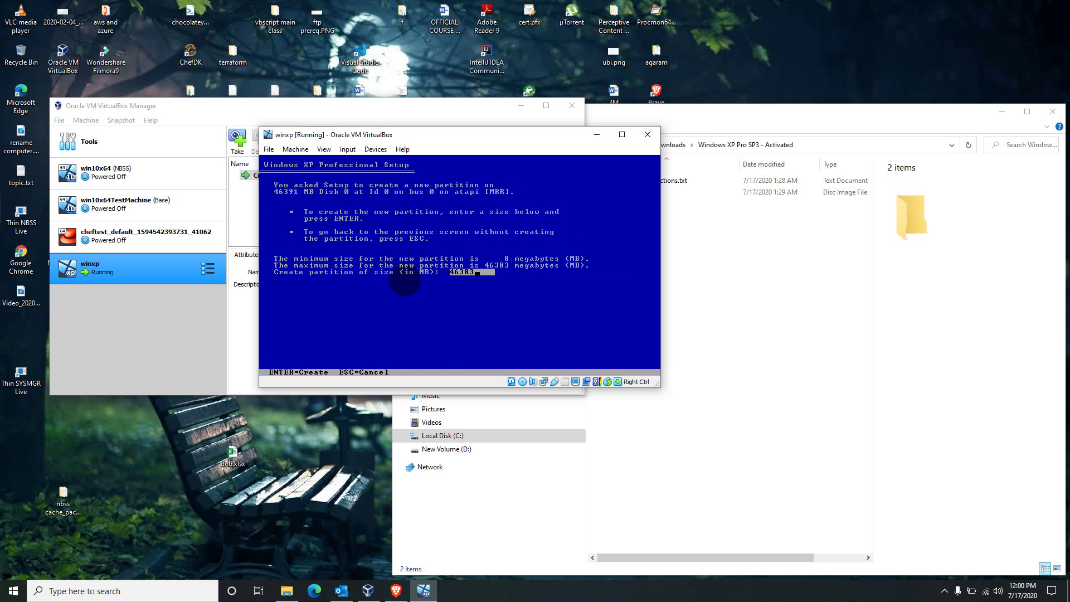
key(BackSpace)
key(BackSpace)
key(BackSpace)
key(BackSpace)
key(BackSpace)
text(25000)
key(Return)
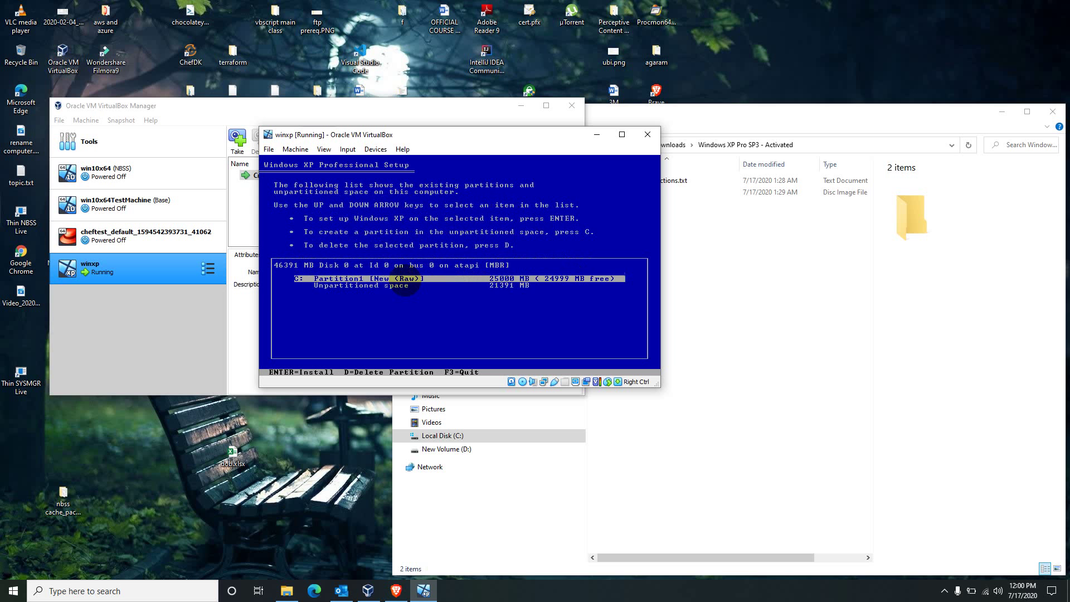
key(Down)
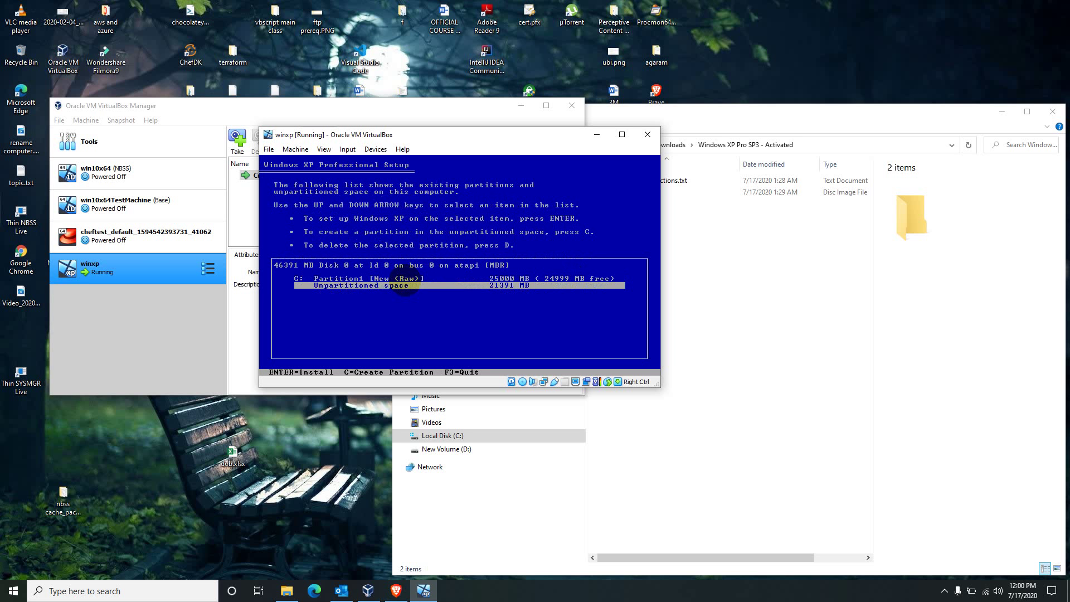
key(c)
key(Return)
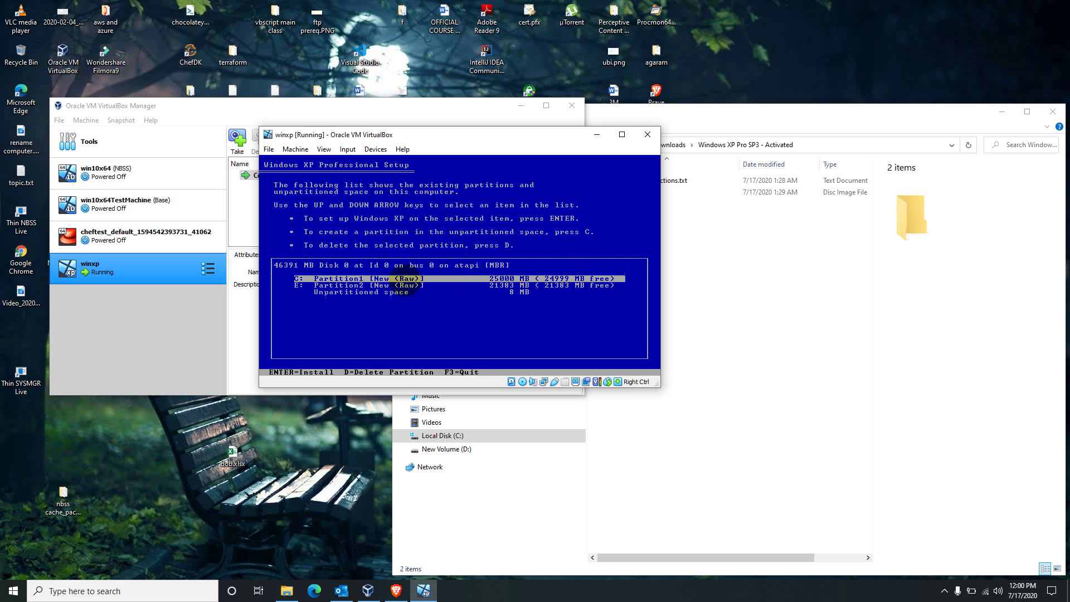
- Select the C: partition and choose it for the Windows XP installation
key(Down)
key(Down)
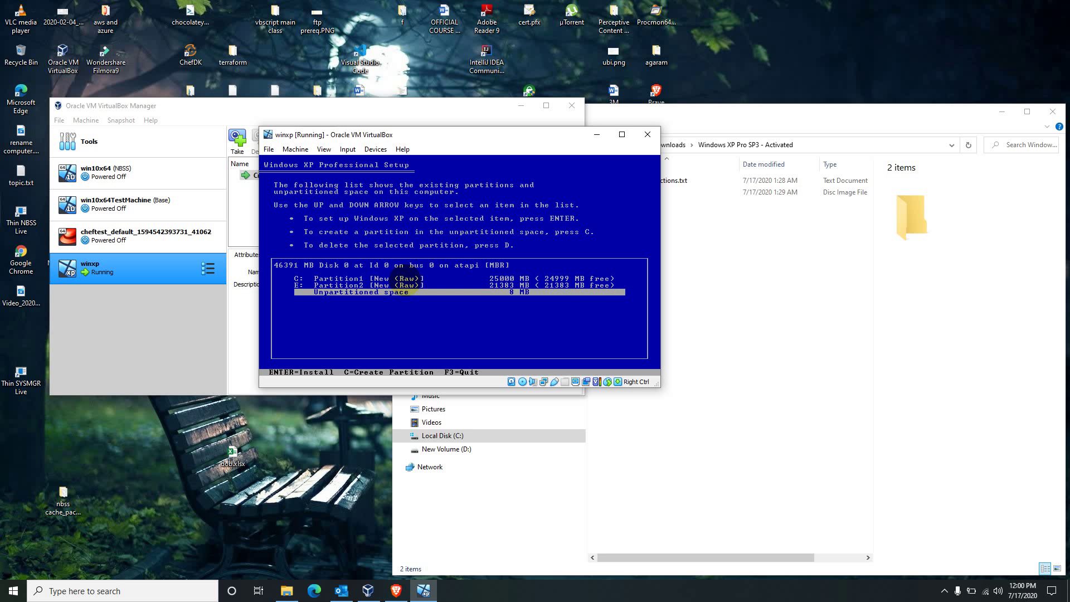
key(Up)
key(Up)
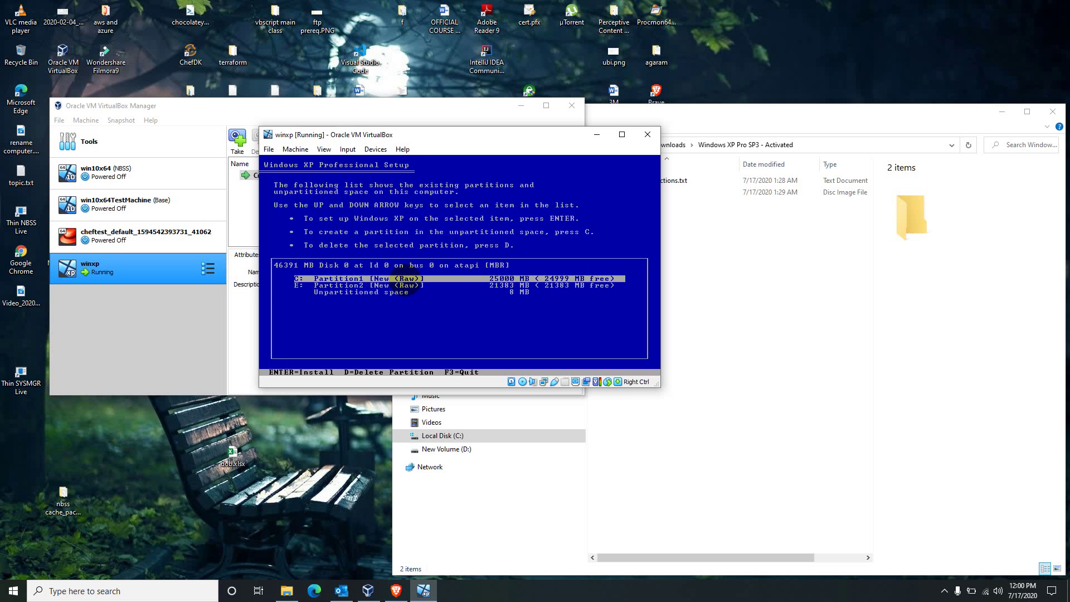
key(Down)
key(Down)
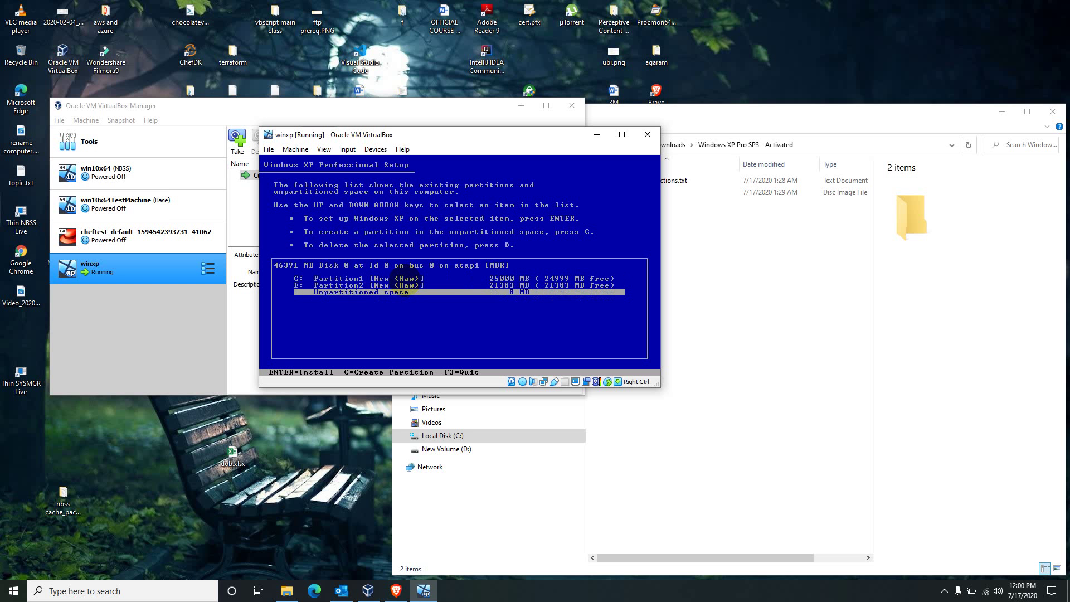
key(Up)
key(Up)
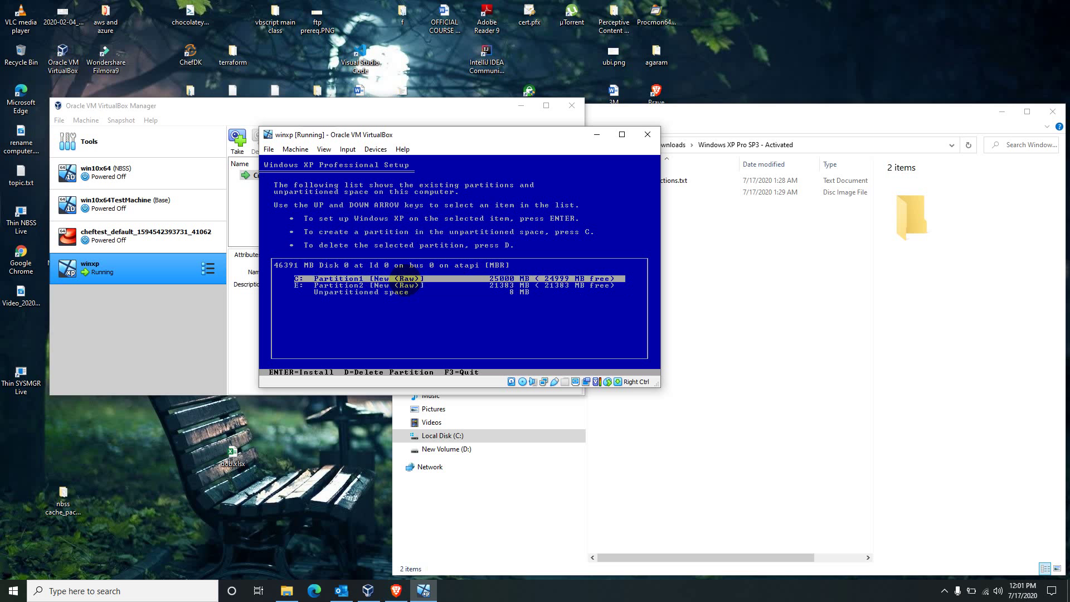
key(Down)
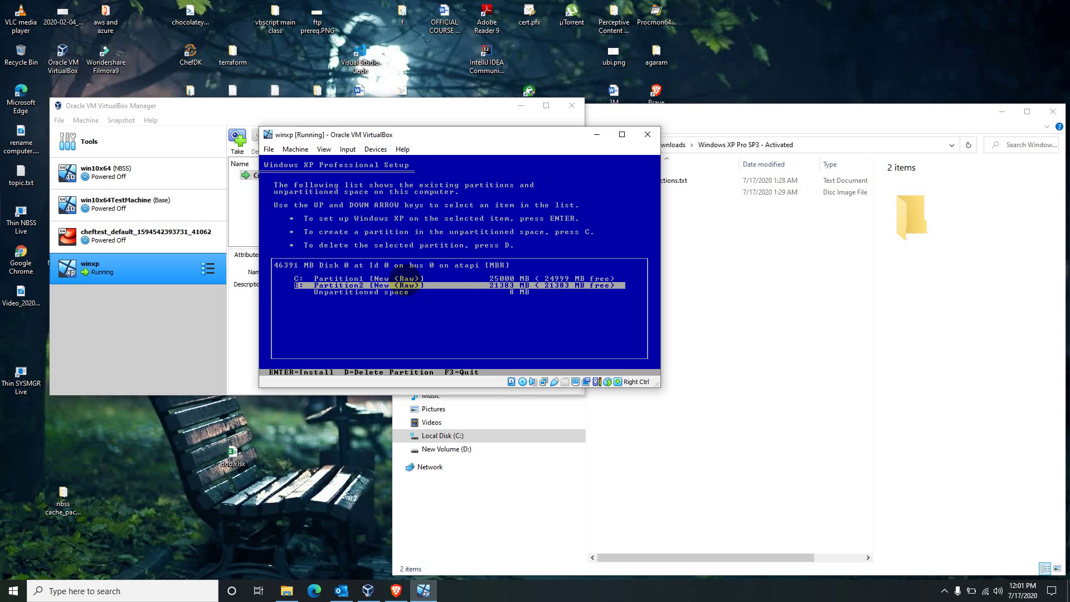
key(Up)
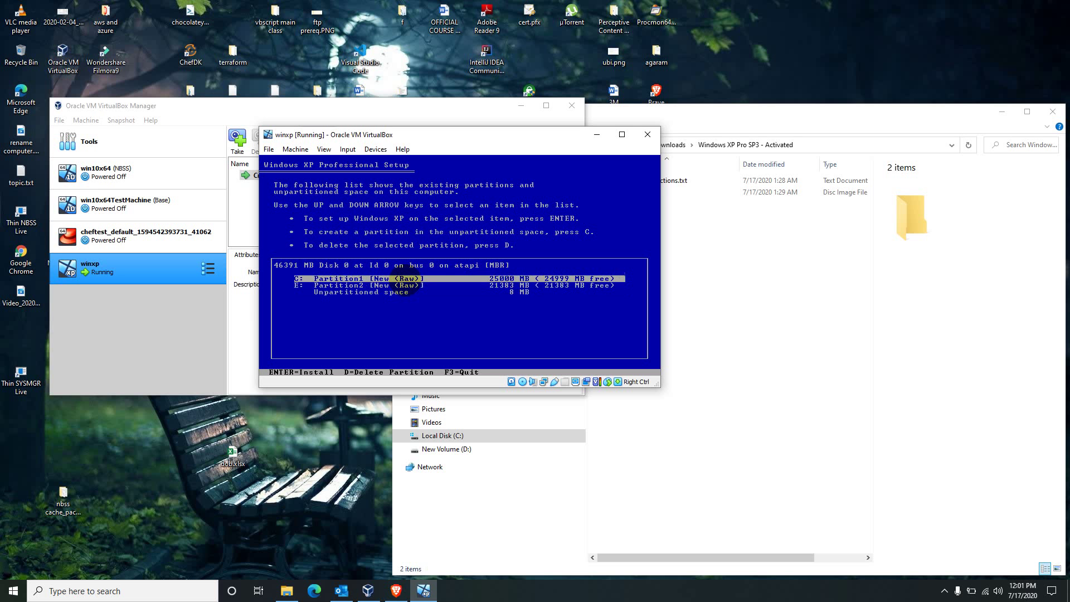
key(Down)
key(Up)
key(Down)
key(Up)
key(Return)
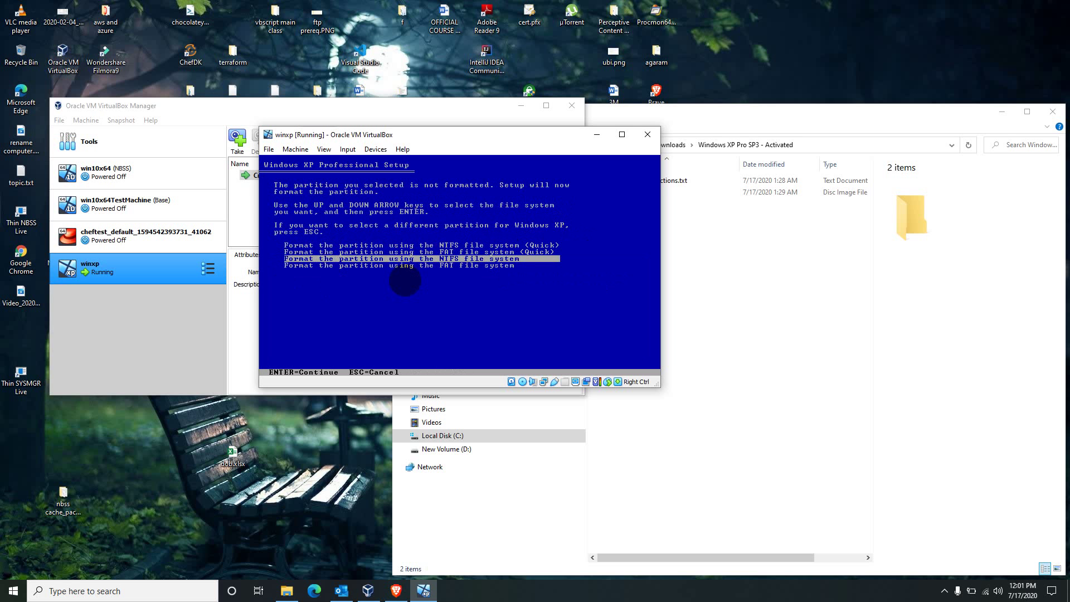
- Quick-format C: as NTFS and let Setup copy files and restart
key(Up)
key(Up)
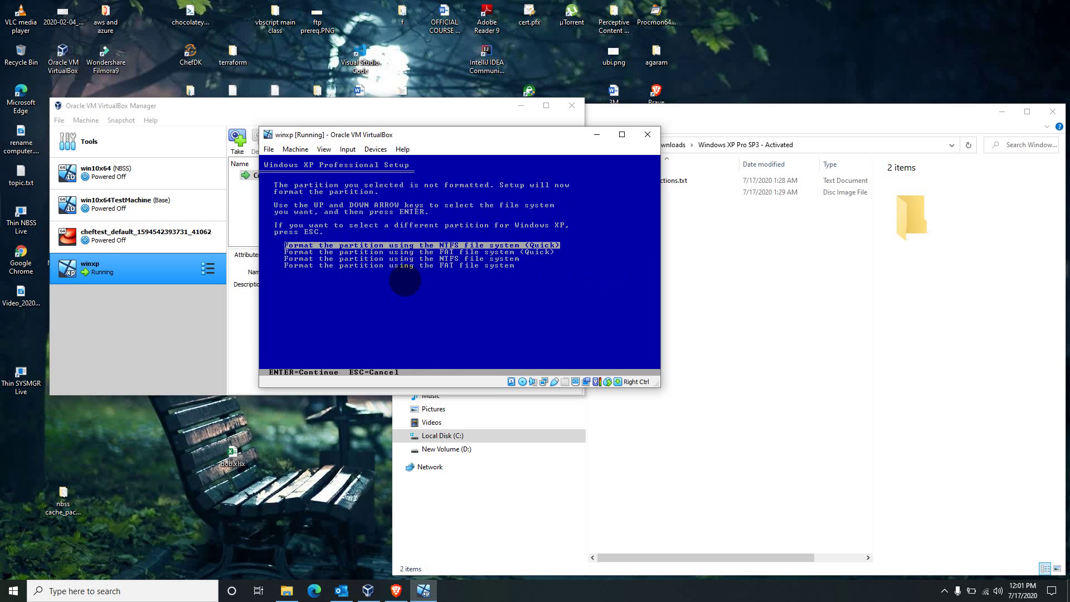
key(Return)
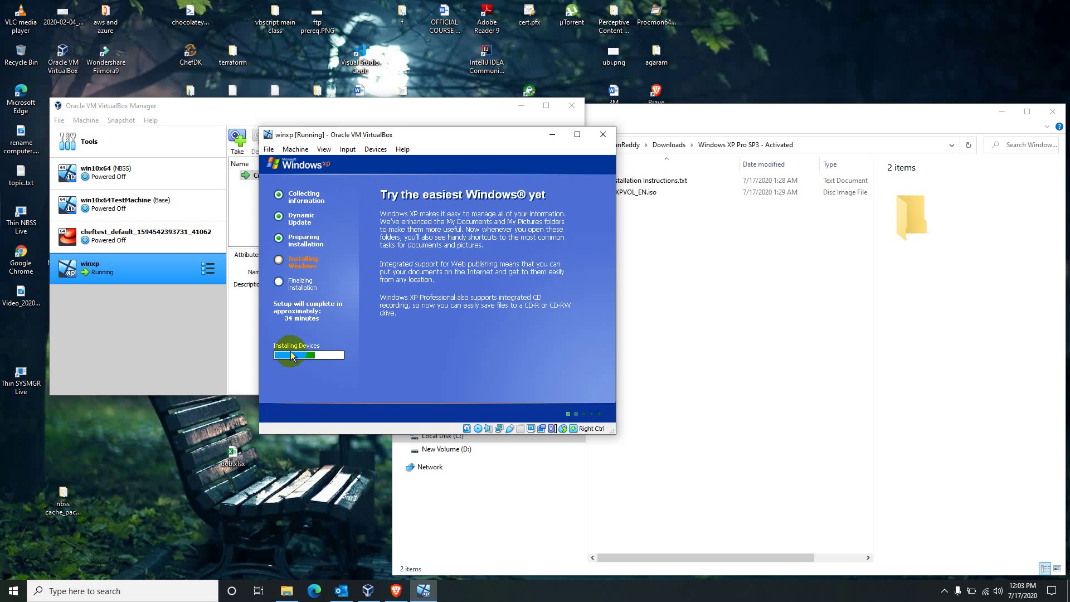
- Bring the File Explorer window to the front while XP setup runs
click(669, 375)
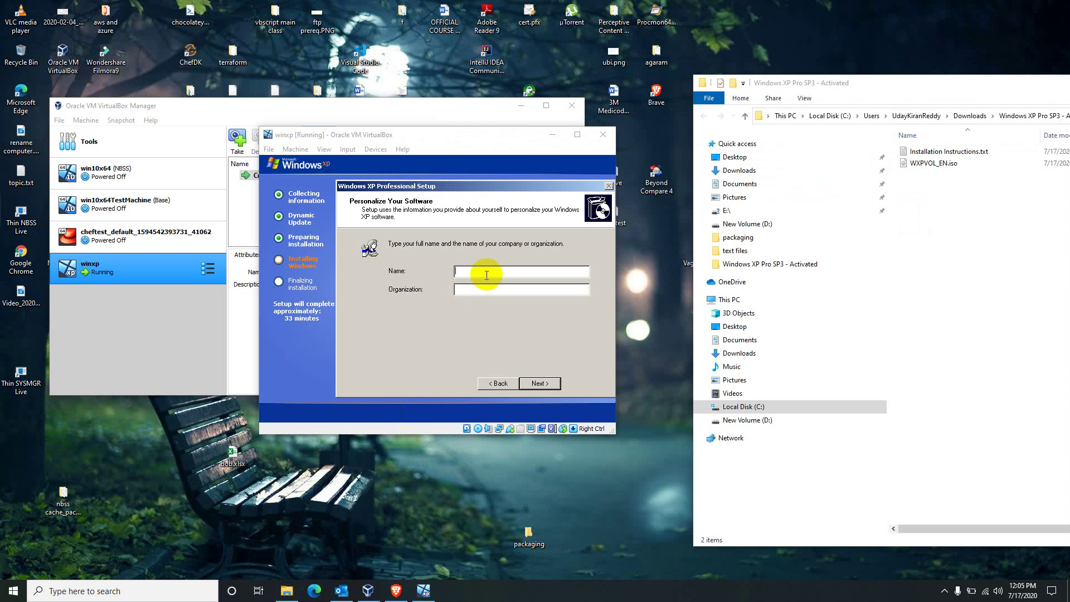
- Enter the owner's name and the organization 'devops diary'
click(486, 270)
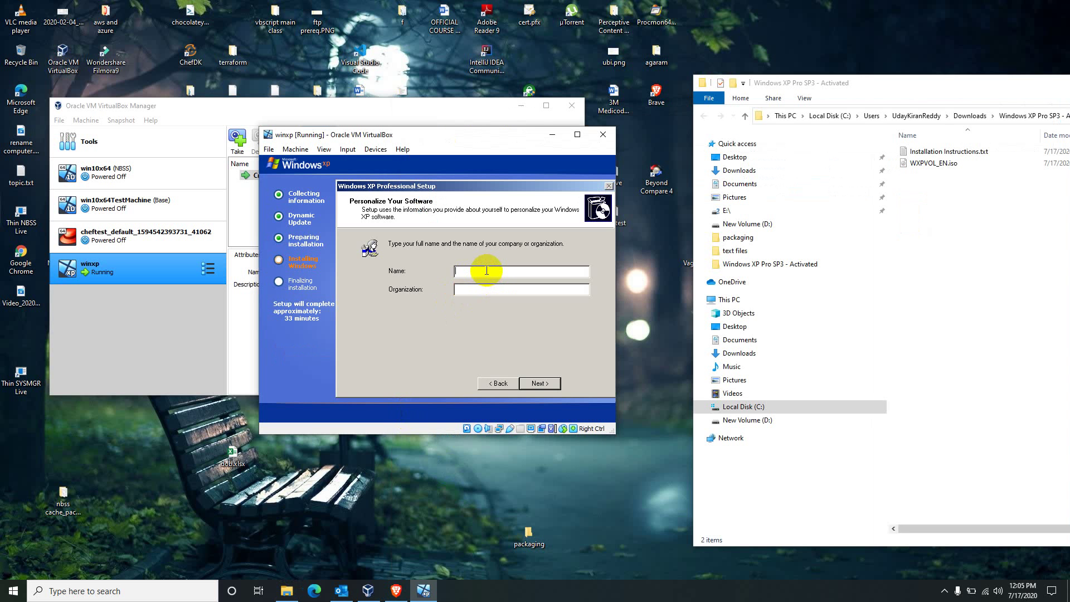
text(uday)
key(Tab)
text(devops diary)
click(537, 383)
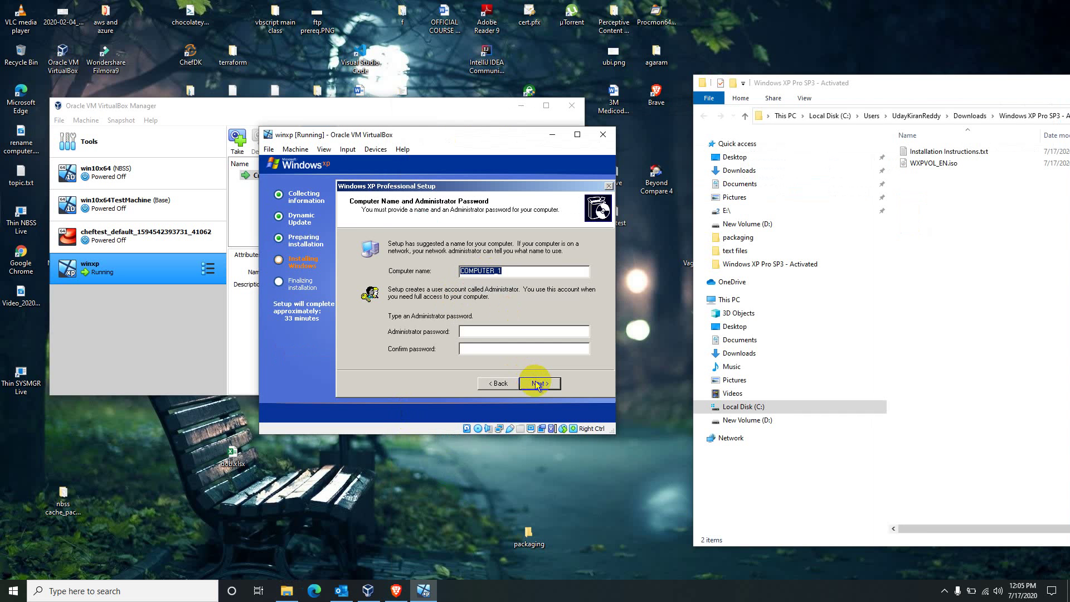
- Name the computer testwinxp and continue past the administrator password page
text(testwinxp)
click(534, 335)
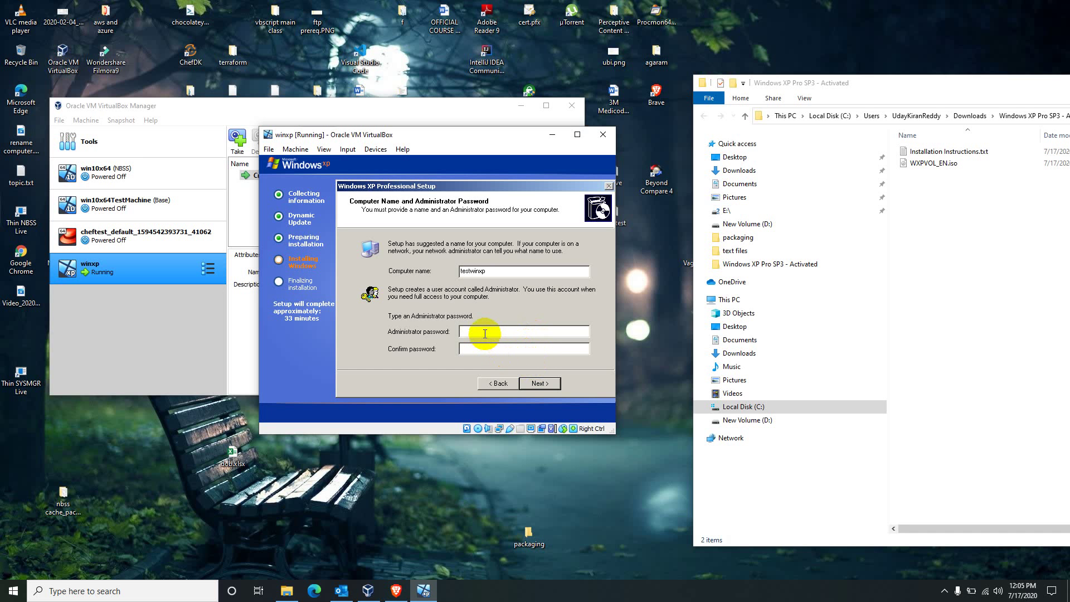
click(531, 385)
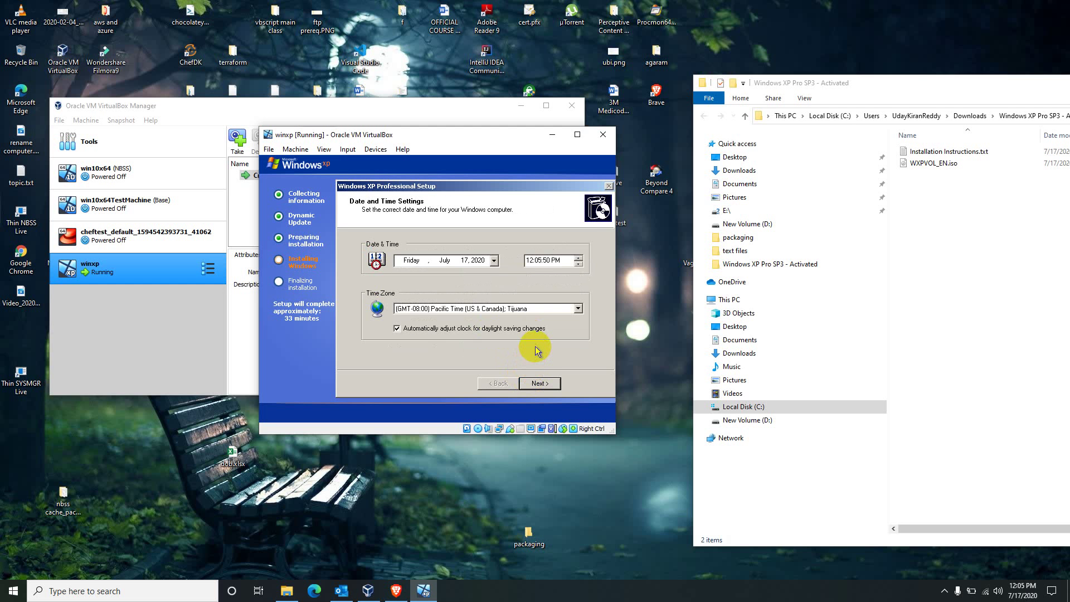
- Set the time zone to (GMT+05:30) Chennai, Kolkata, Mumbai, New Delhi
click(499, 308)
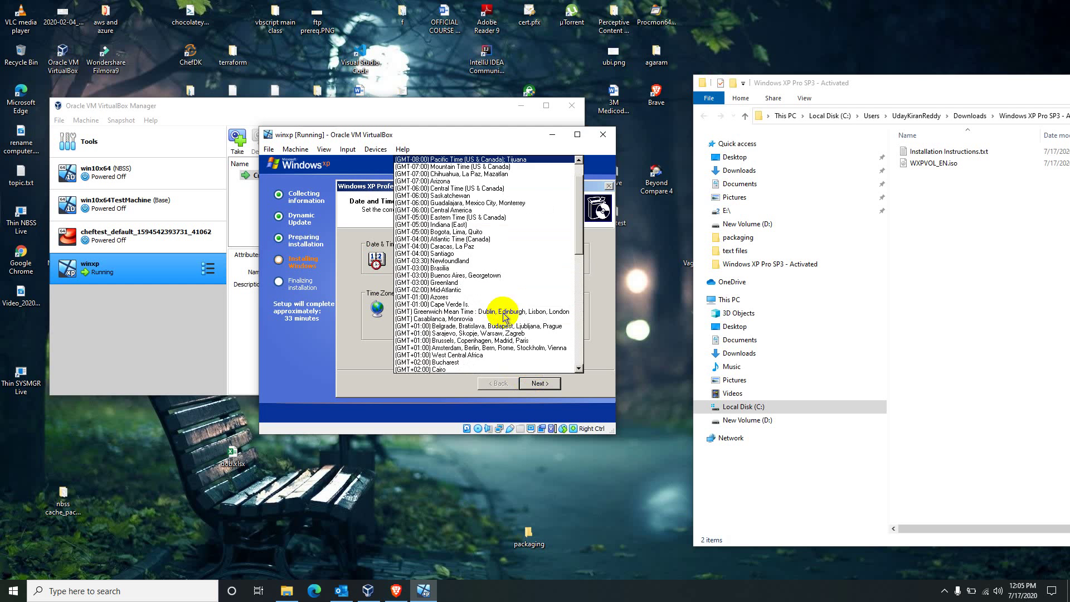
drag(579, 233, 578, 329)
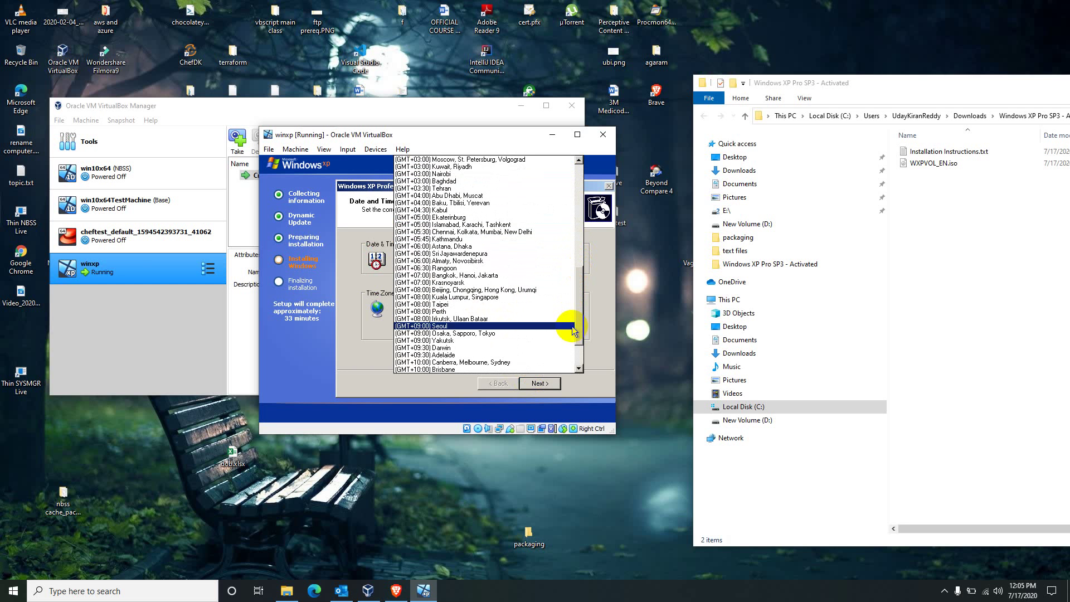
click(507, 232)
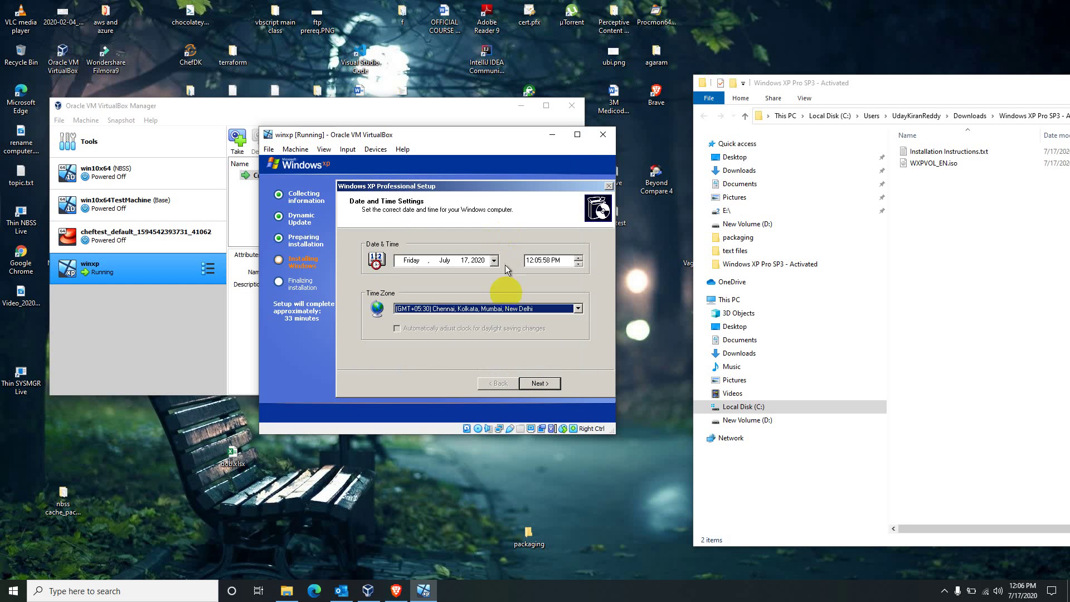
click(538, 382)
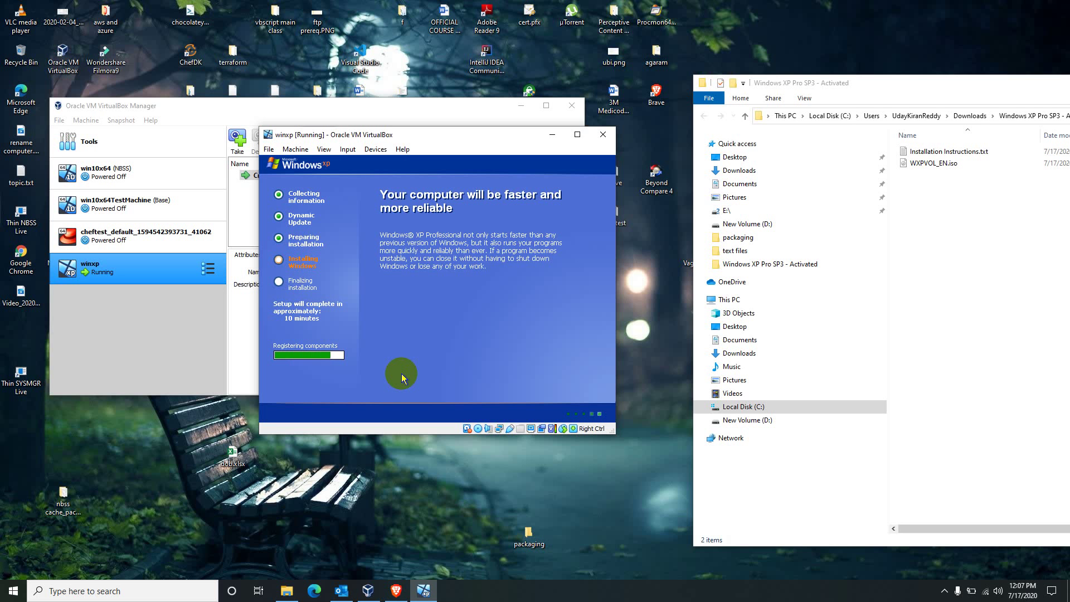
- Let XP Setup finish the Installing Windows stage until it shows Finalizing installation
click(951, 360)
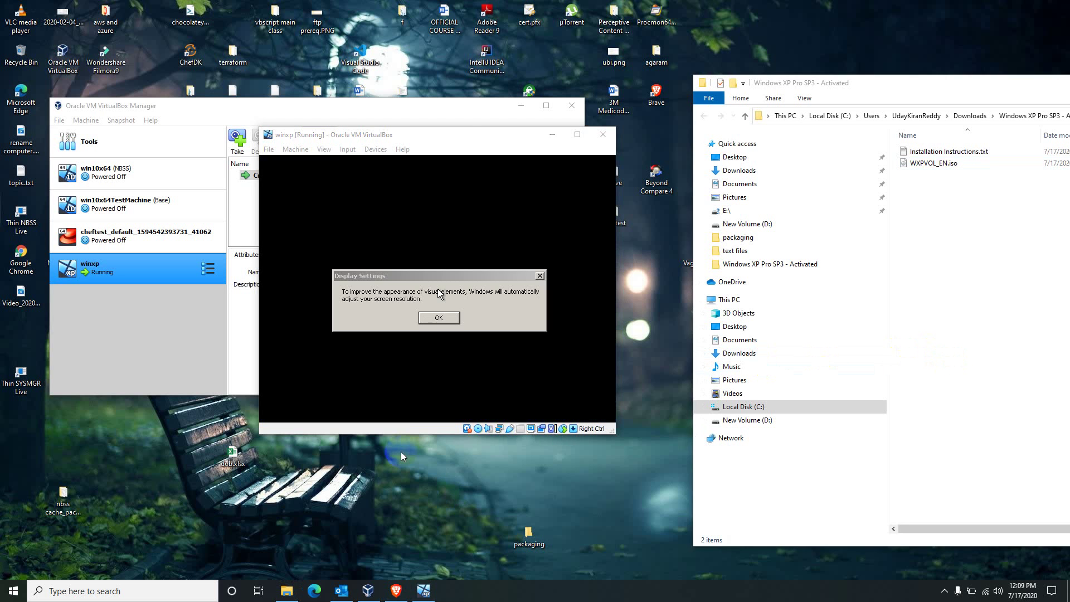
- Accept XP's automatic display resolution change and keep the new resolution
click(422, 358)
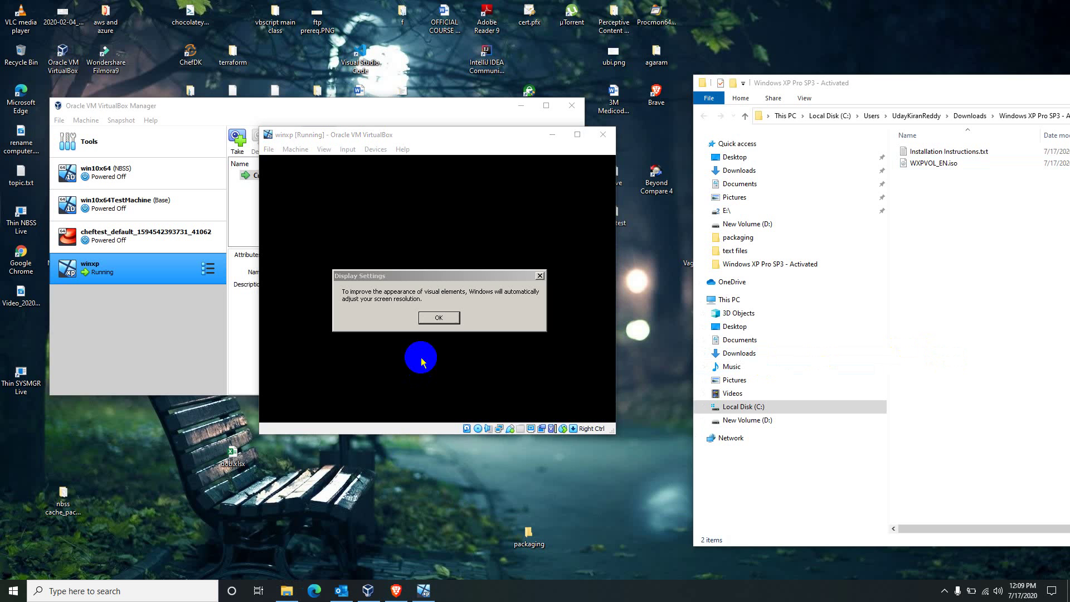
click(439, 328)
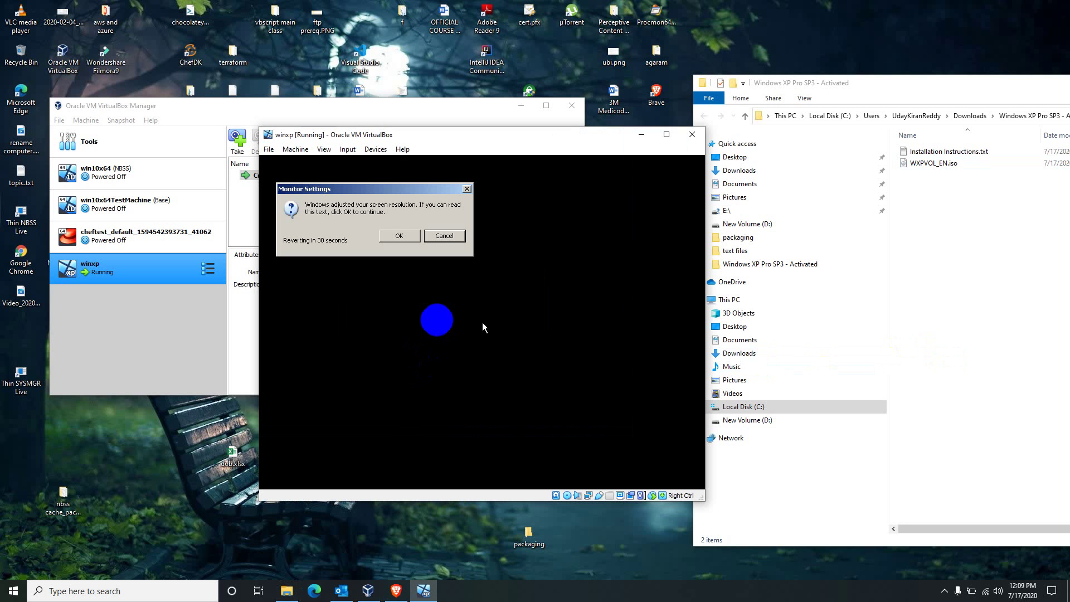
click(391, 236)
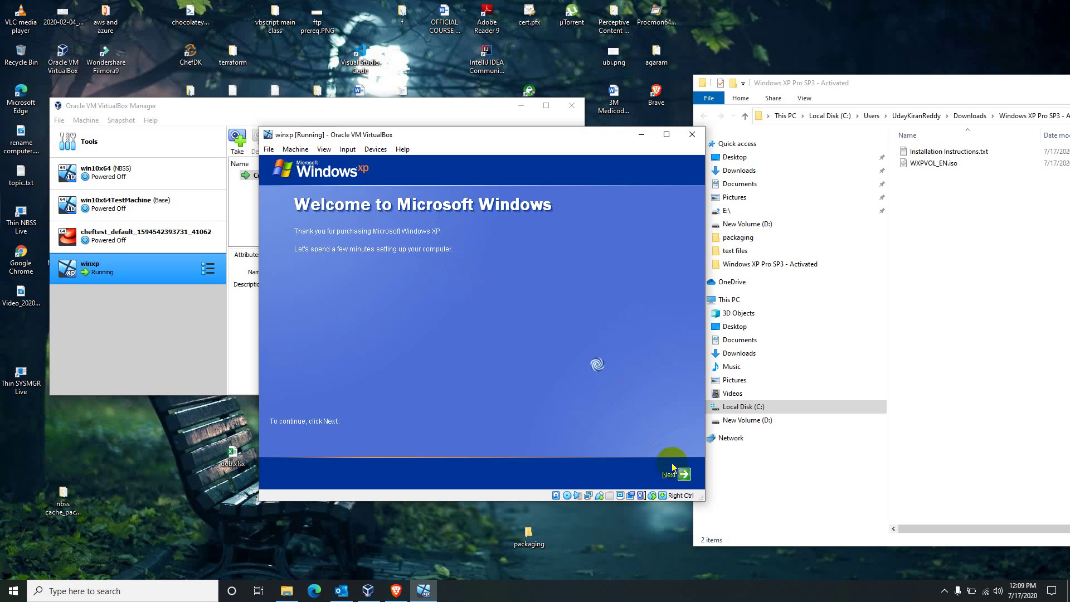
- Decline automatic updates and Microsoft registration and skip the internet check in XP's welcome setup
click(683, 474)
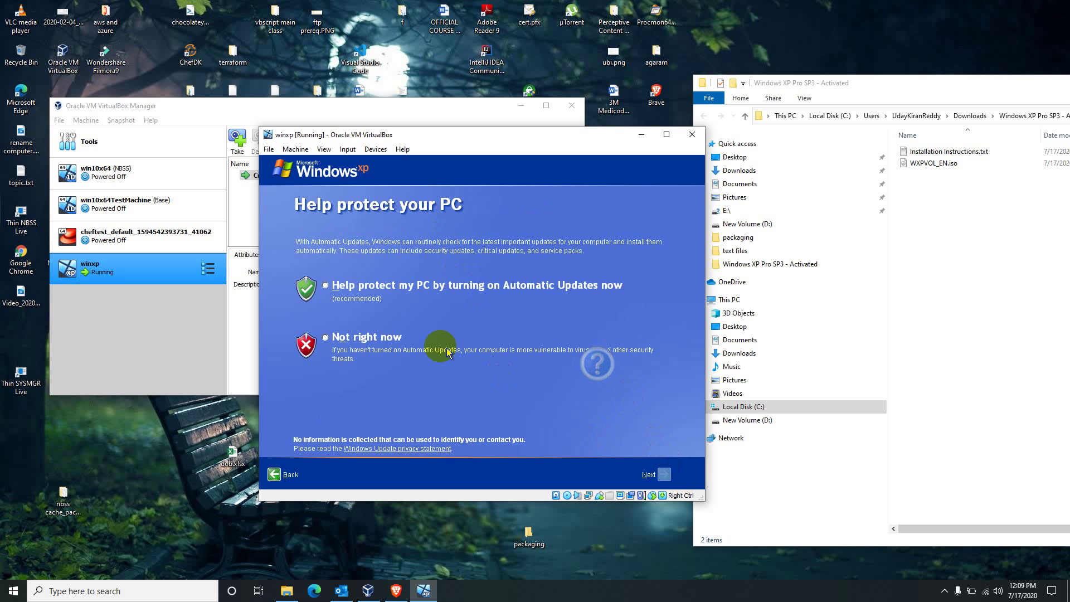
click(393, 340)
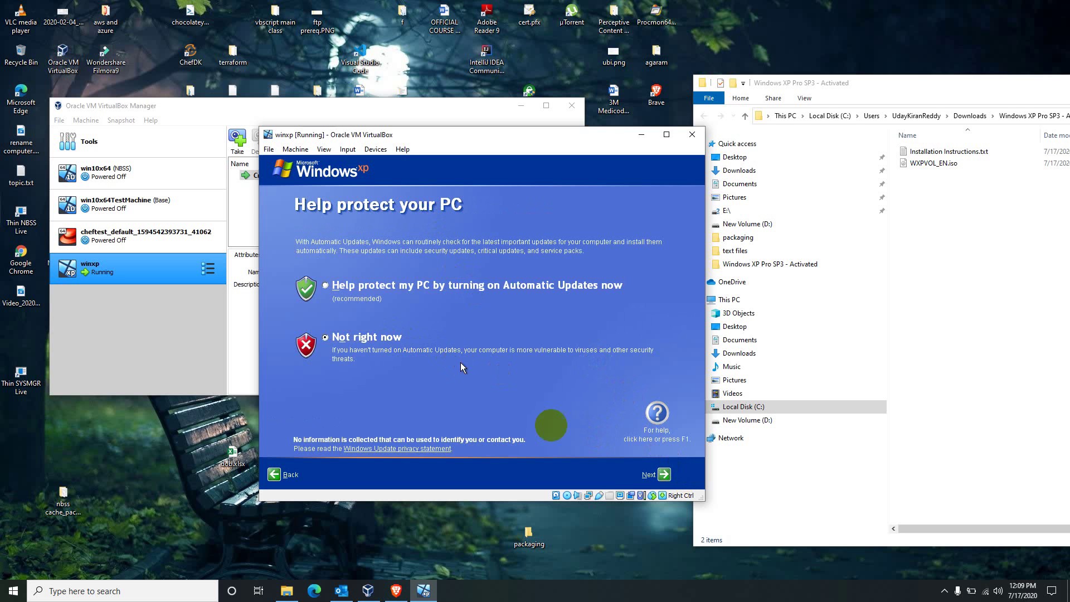
click(665, 474)
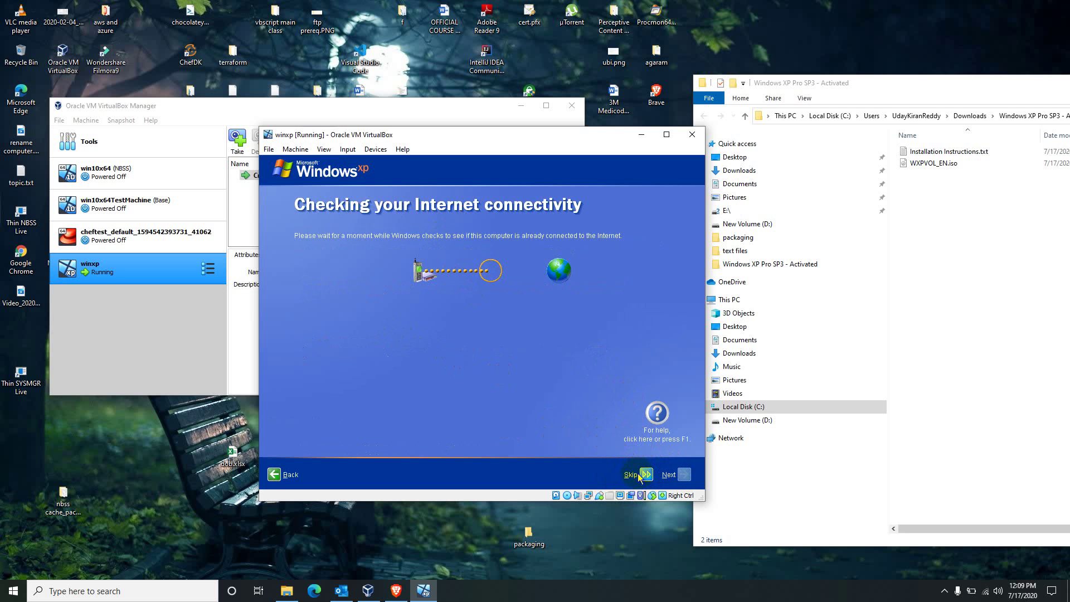
click(641, 476)
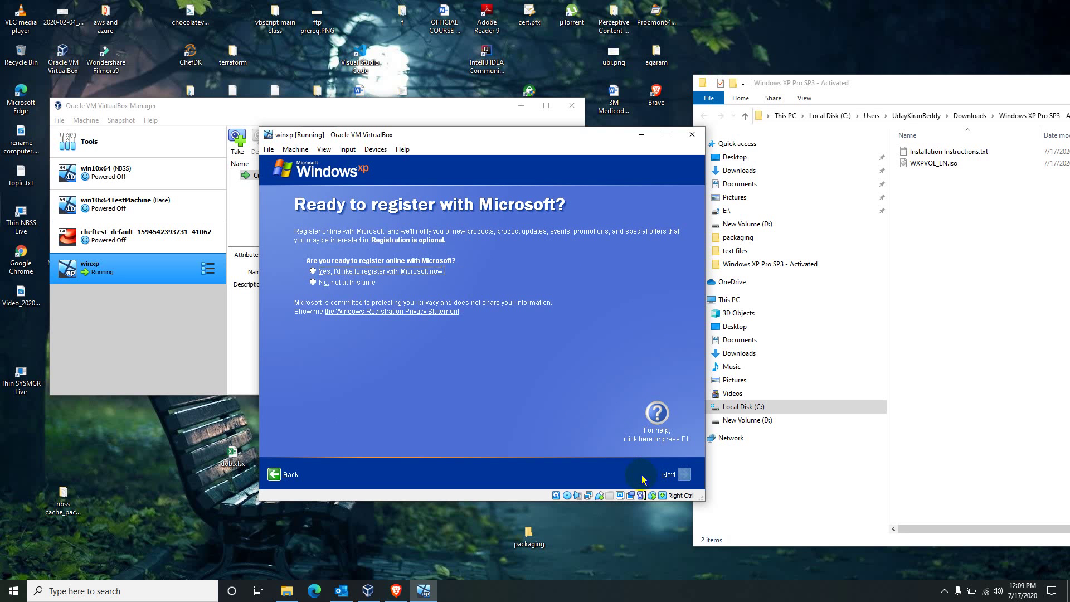
click(352, 283)
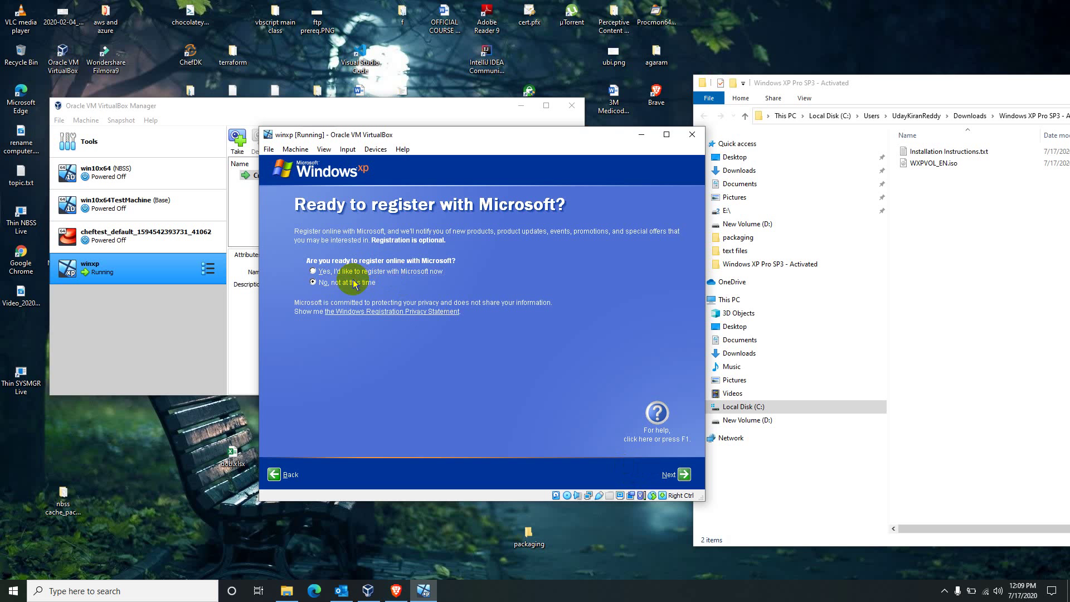
click(682, 474)
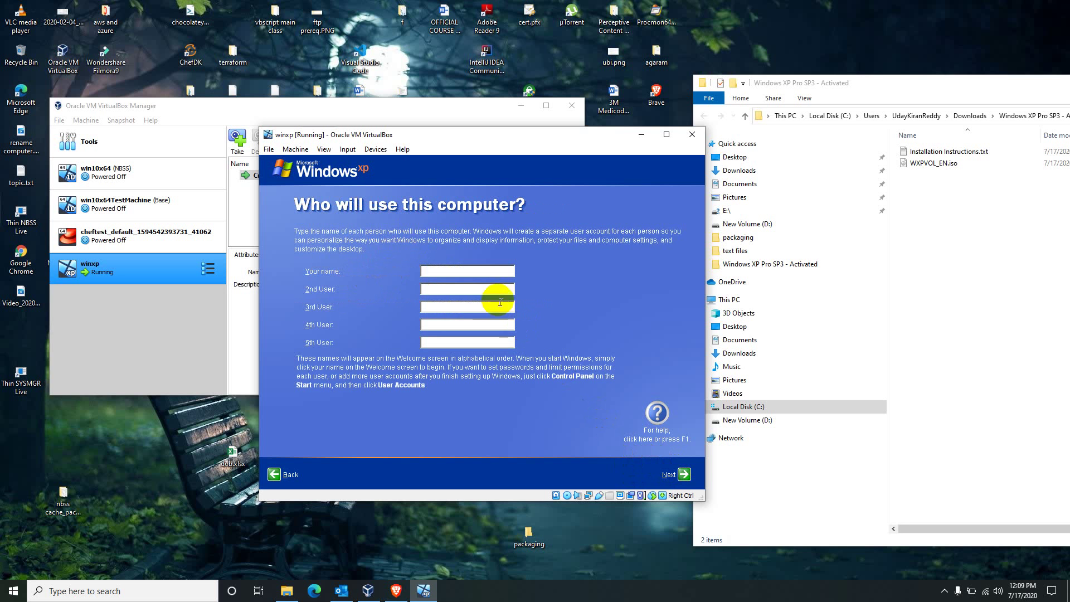
- Replace the pre-filled user name with adminuser and continue
text(u)
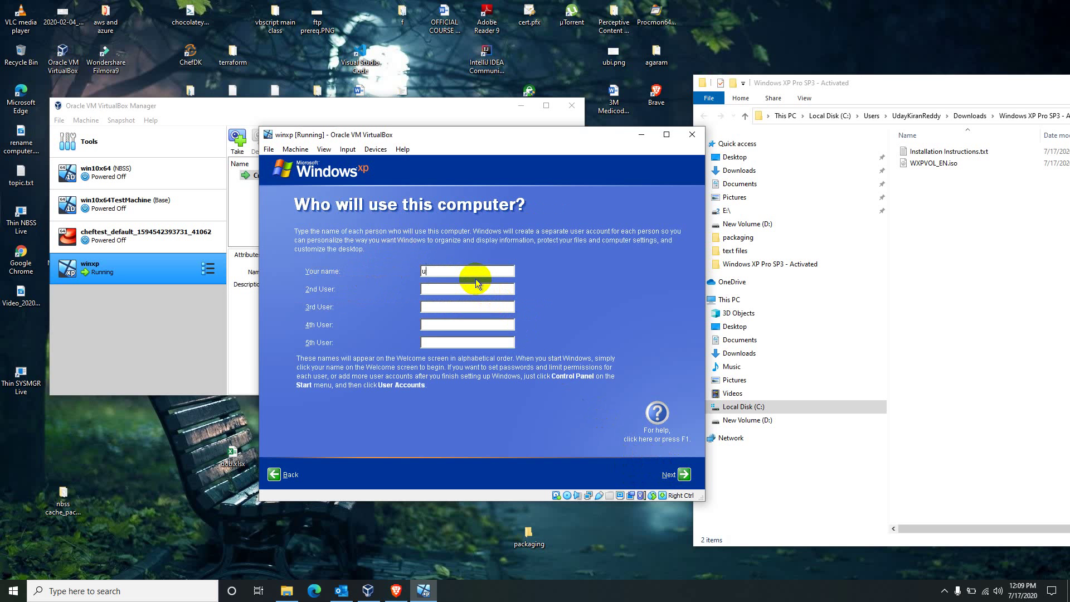
text(day)
key(BackSpace)
key(BackSpace)
key(BackSpace)
key(BackSpace)
text(adminuser)
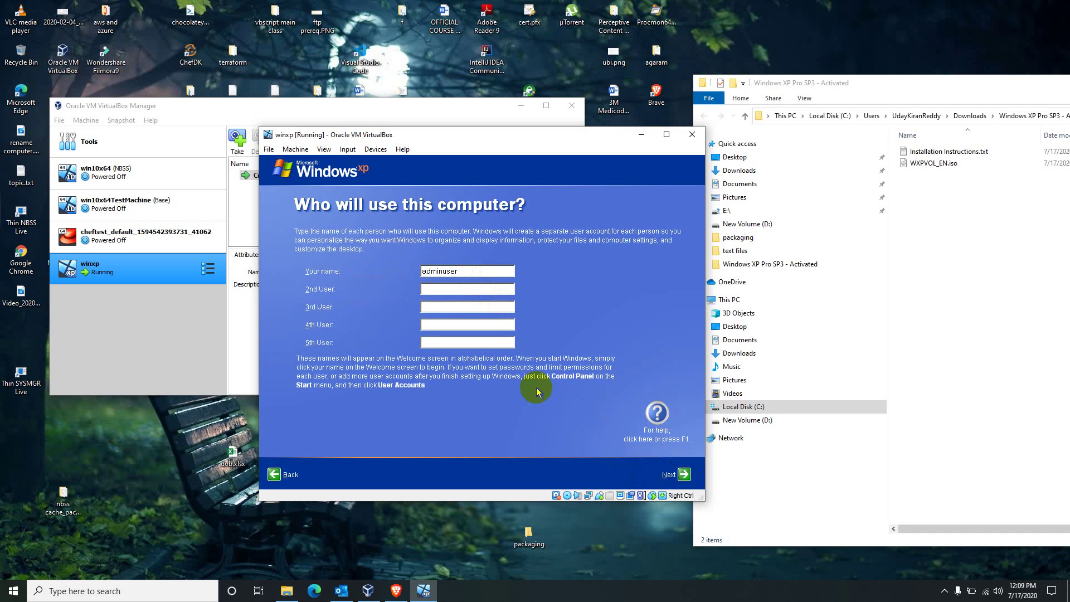
click(684, 474)
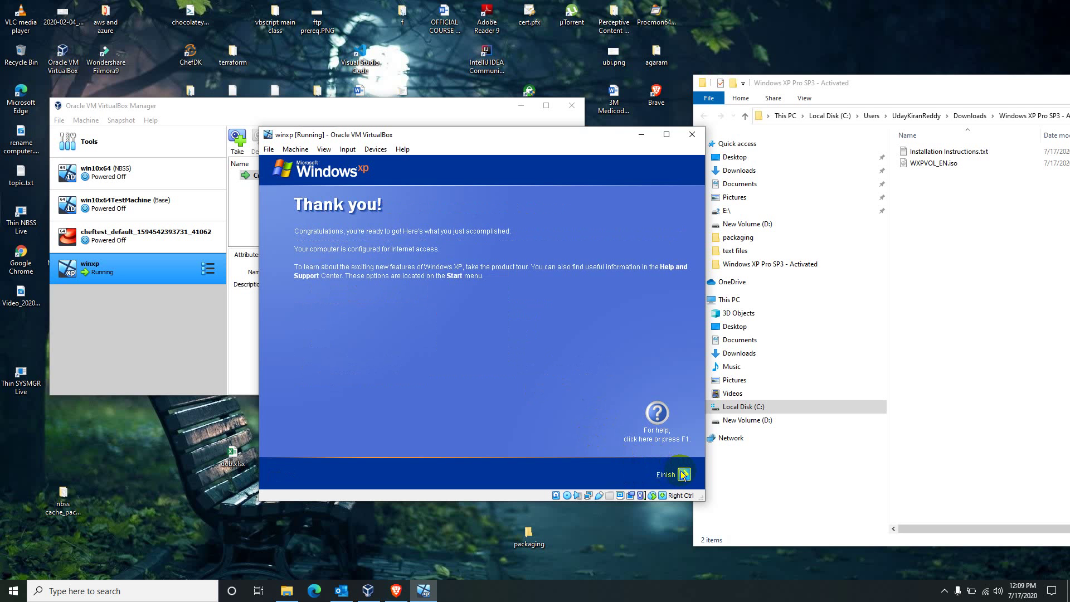
- Finish XP setup and open User Accounts in Control Panel to check adminuser's account type
click(682, 473)
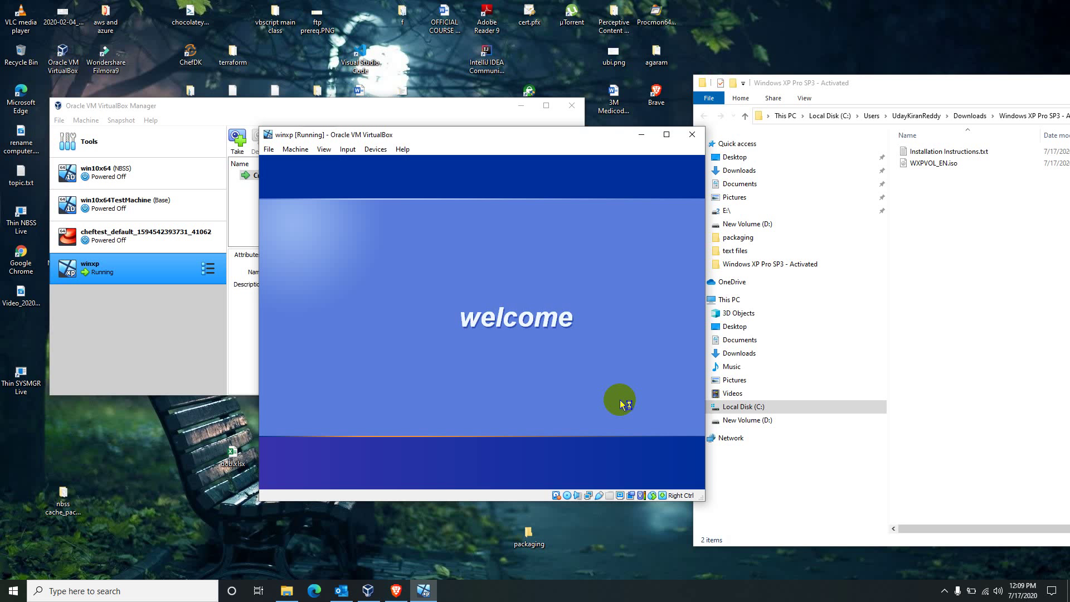
click(966, 355)
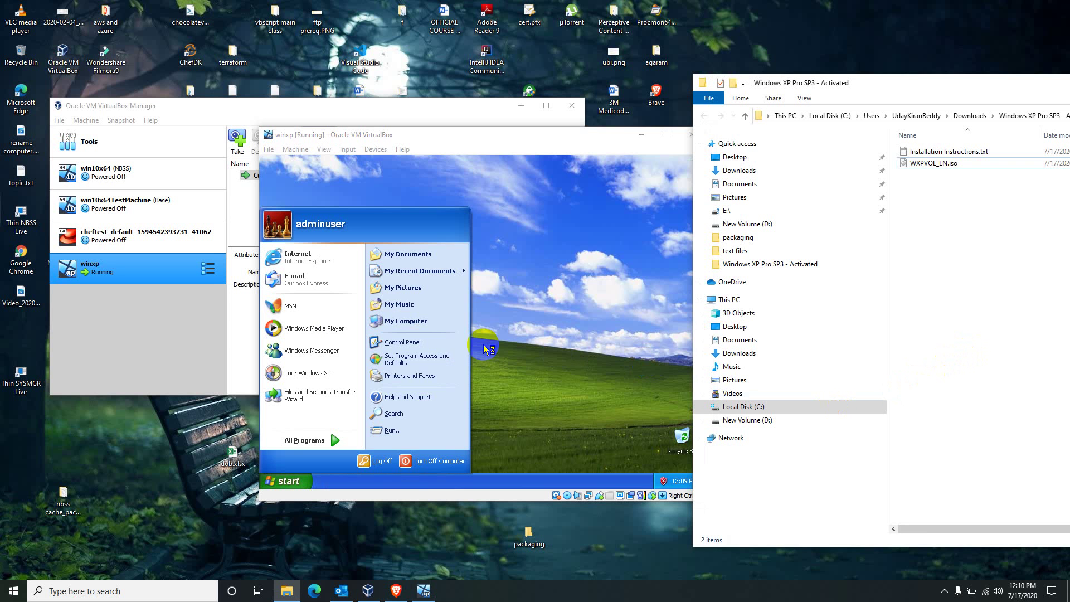
click(485, 349)
click(281, 480)
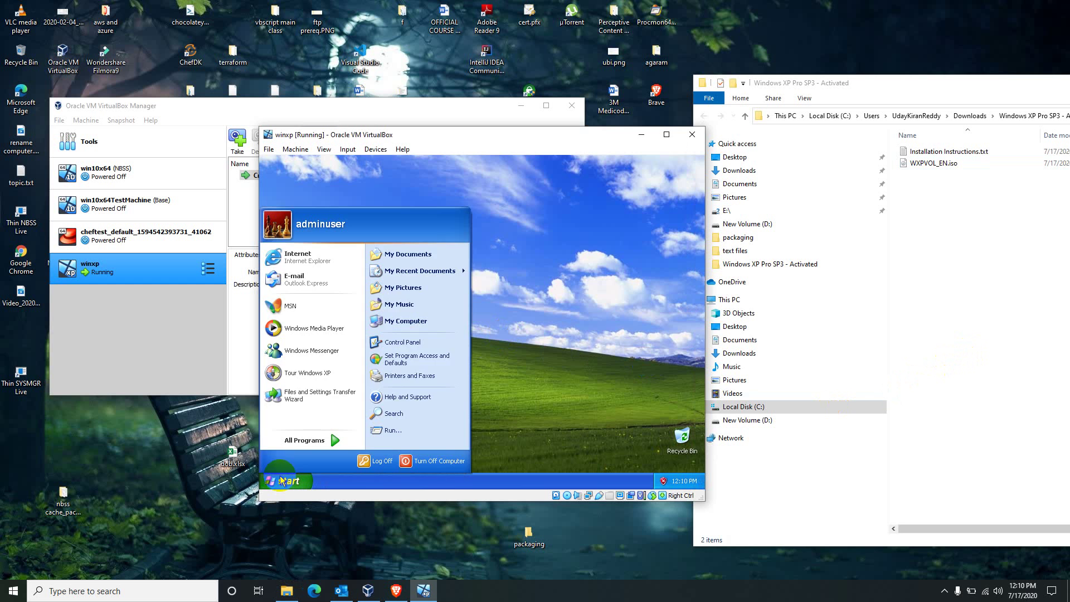
click(401, 342)
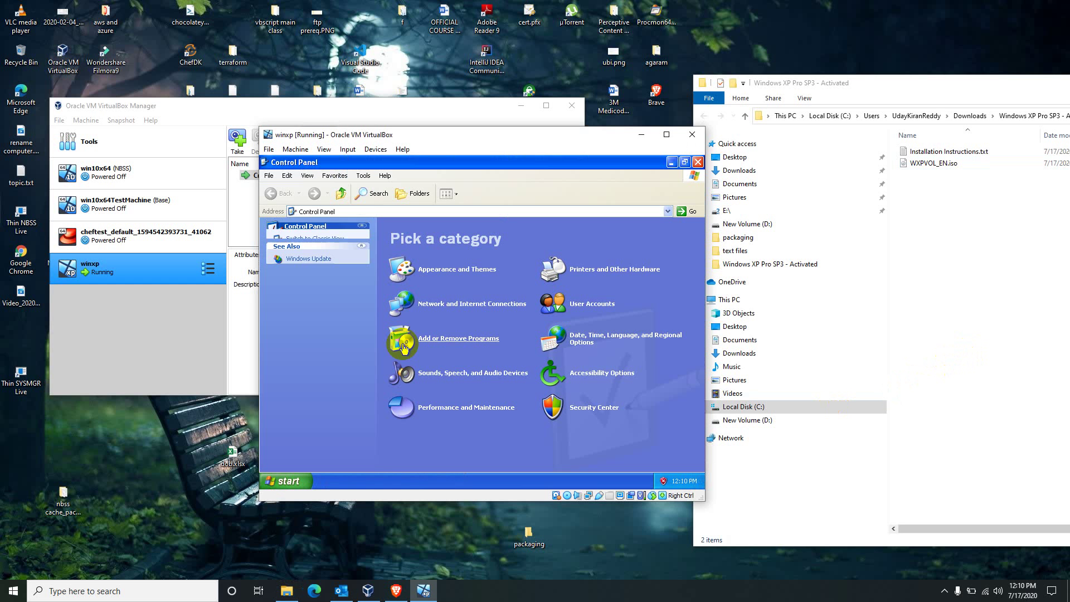
click(570, 308)
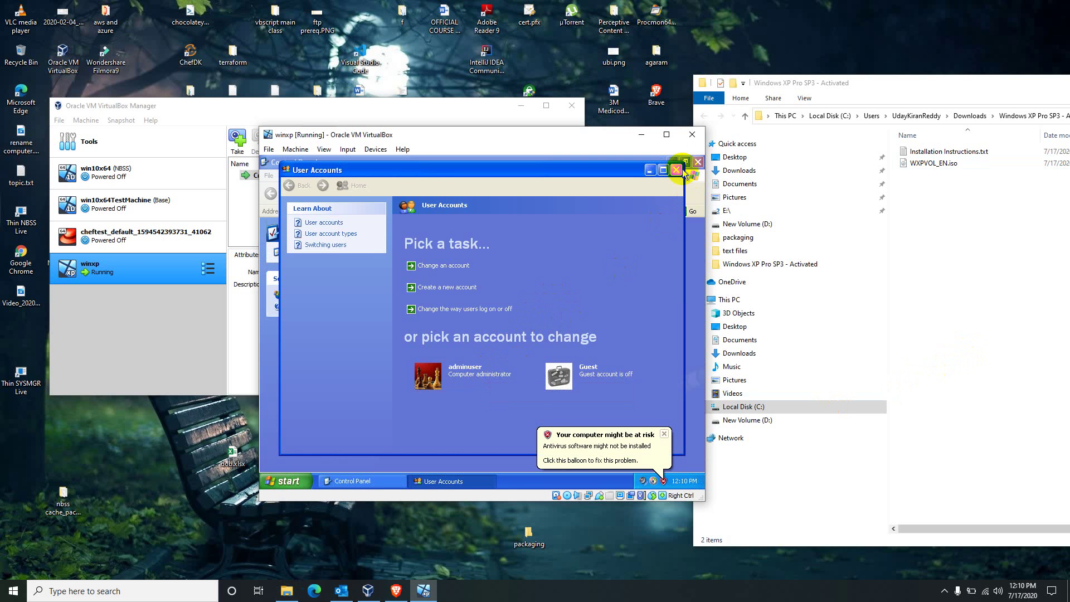
- Close User Accounts and Control Panel, then log adminuser off to the Welcome screen
click(676, 170)
click(698, 162)
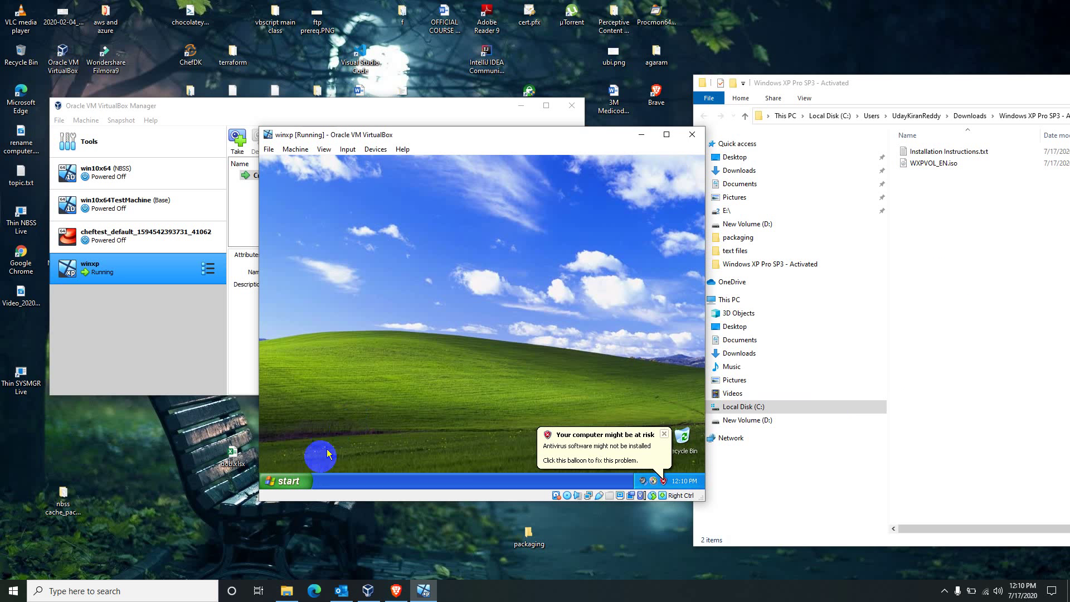
click(287, 481)
click(375, 454)
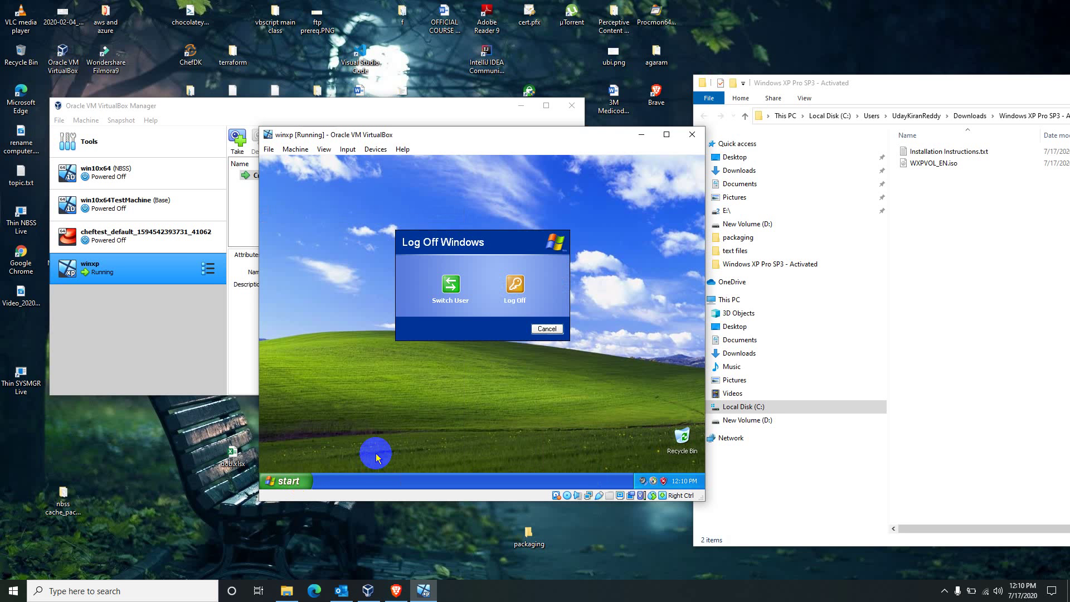
click(514, 289)
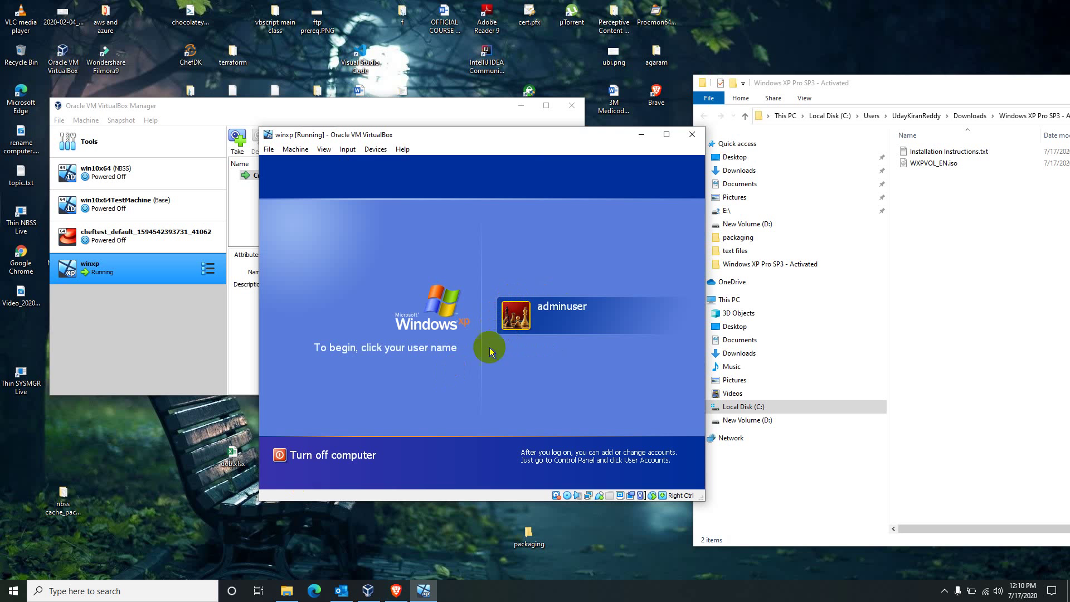
- Log on as adminuser and run lusrmgr.msc to open Local Users and Groups
click(553, 322)
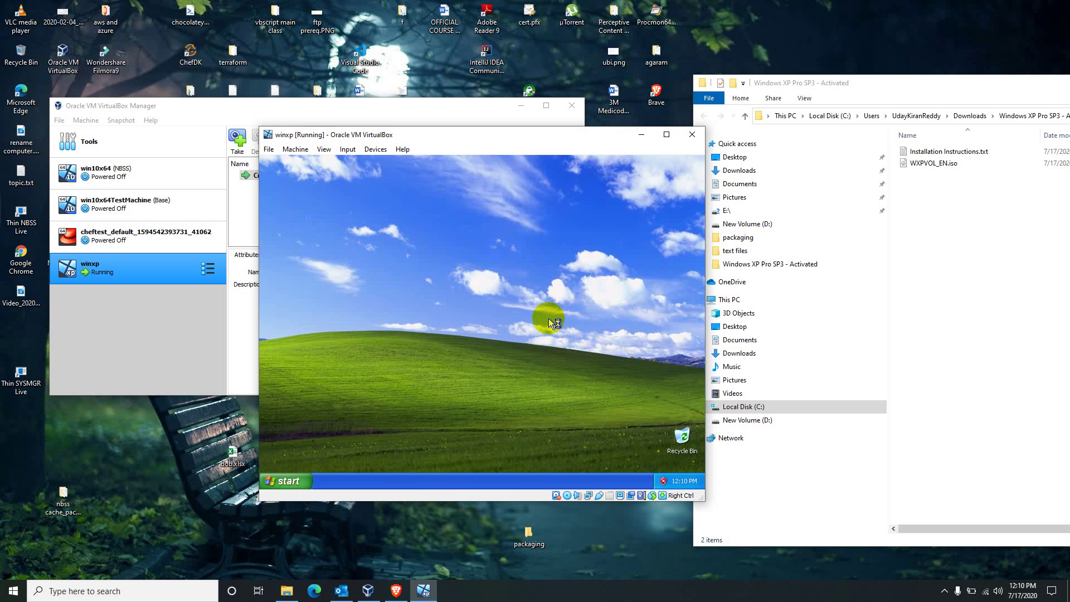
key(super+r)
text(lu)
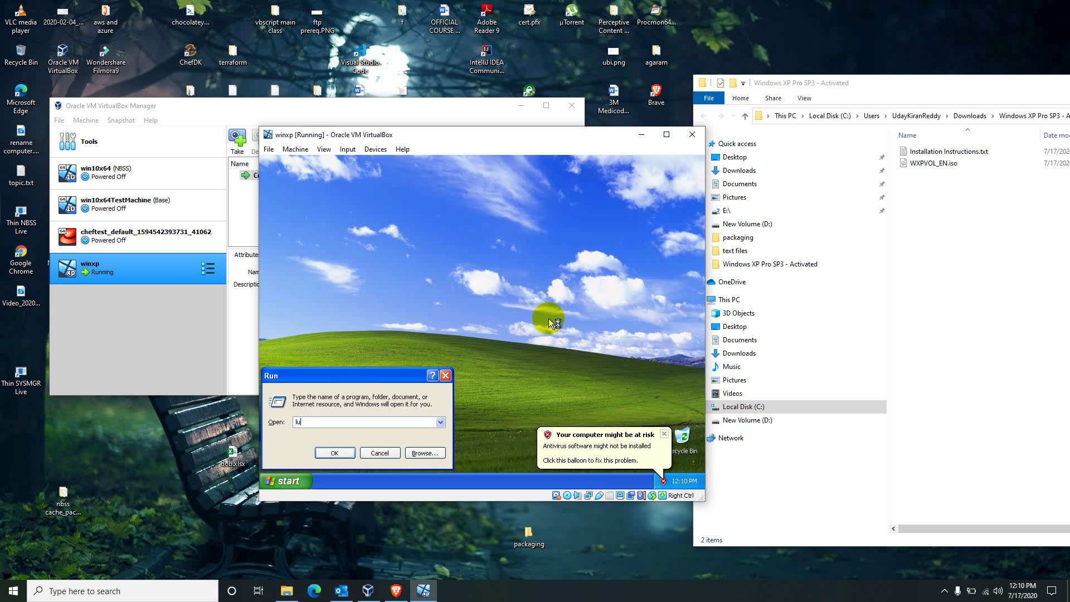
text(srmgr.msc)
key(Return)
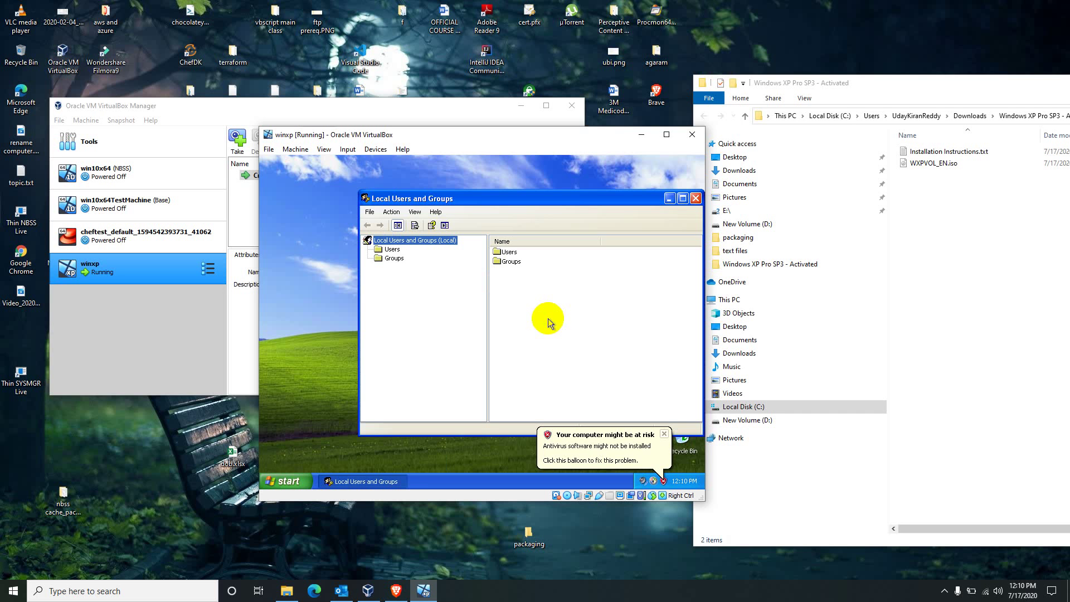
- View the Administrator account's properties under Users, then close both windows
double_click(509, 251)
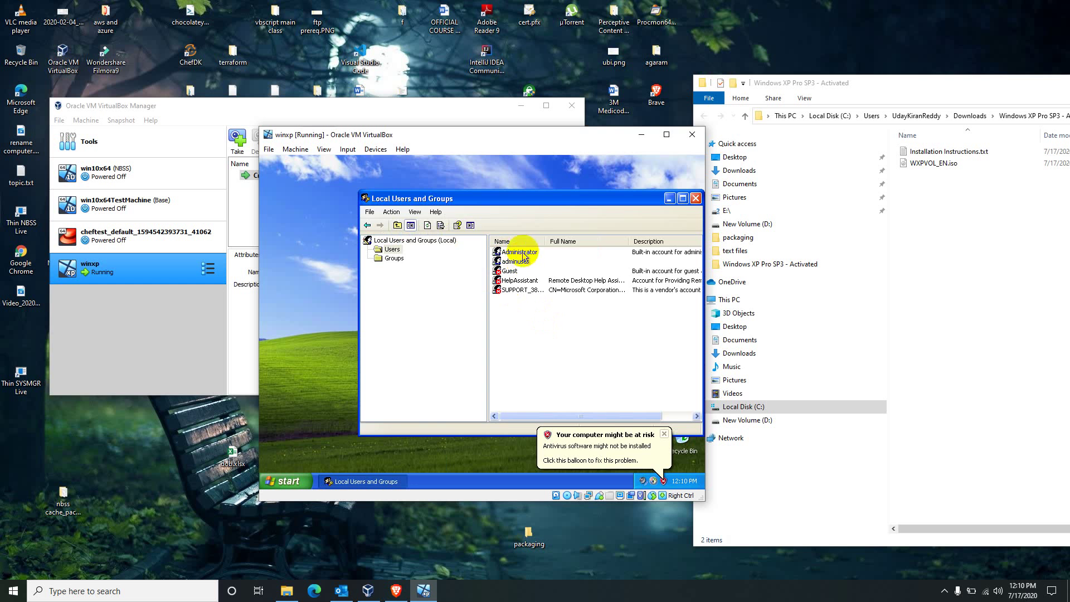
right_click(523, 253)
click(541, 309)
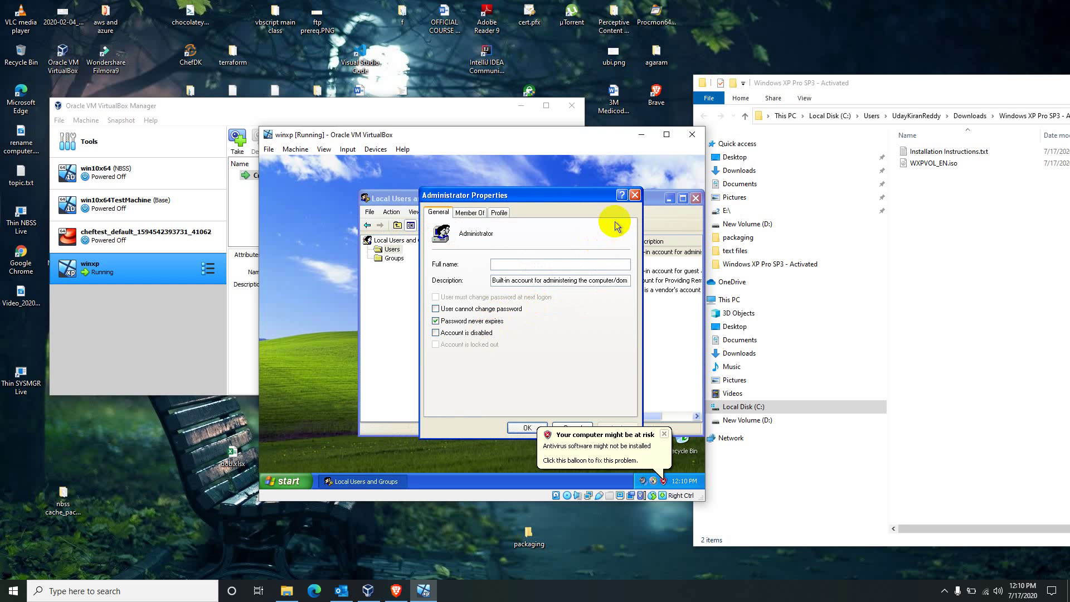
click(635, 195)
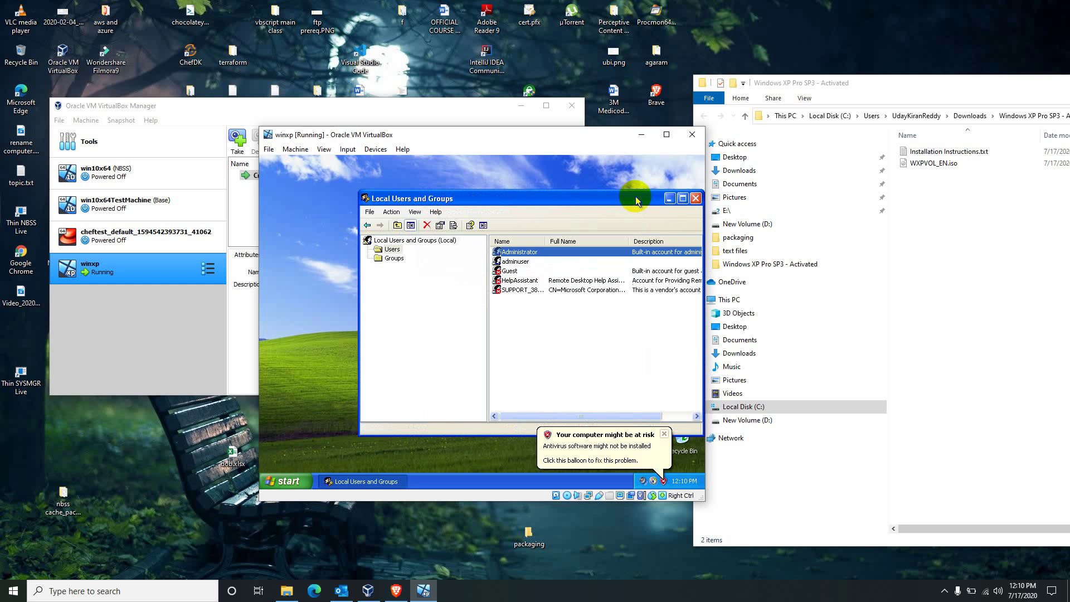
click(696, 199)
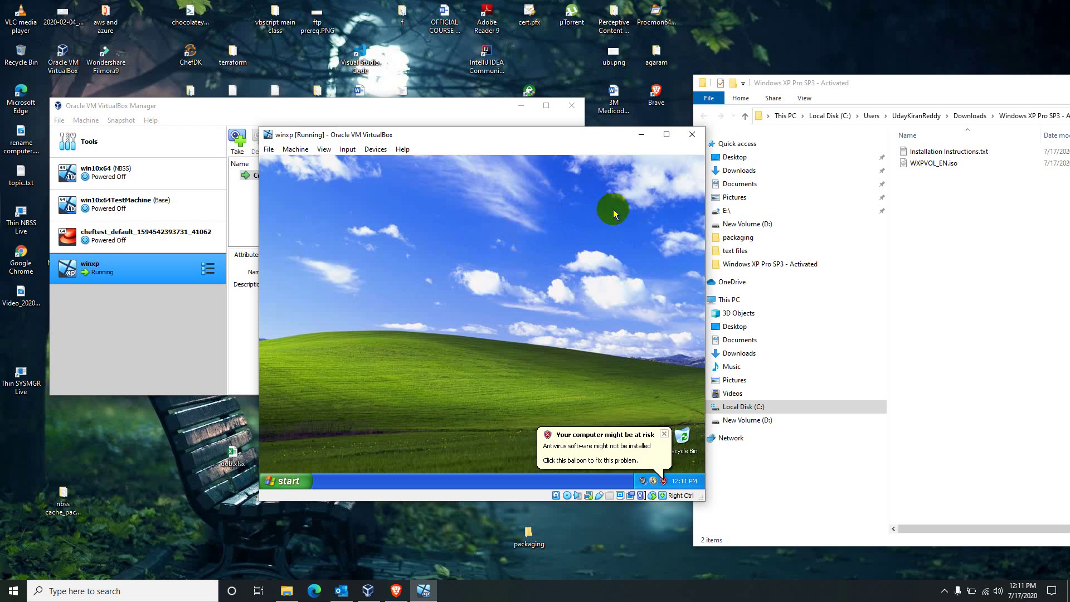
click(984, 349)
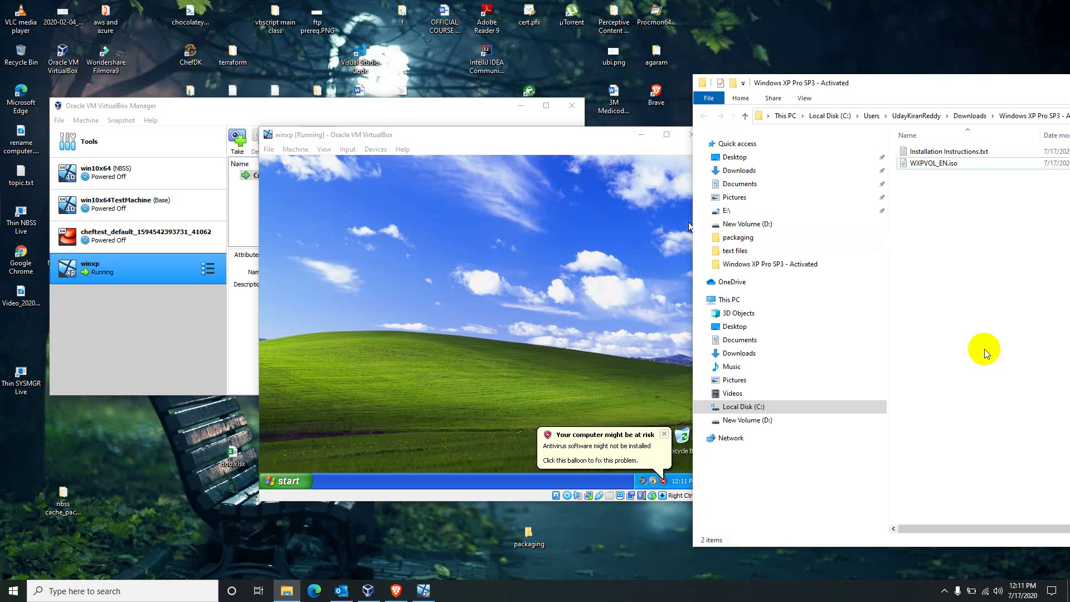
click(284, 460)
click(279, 478)
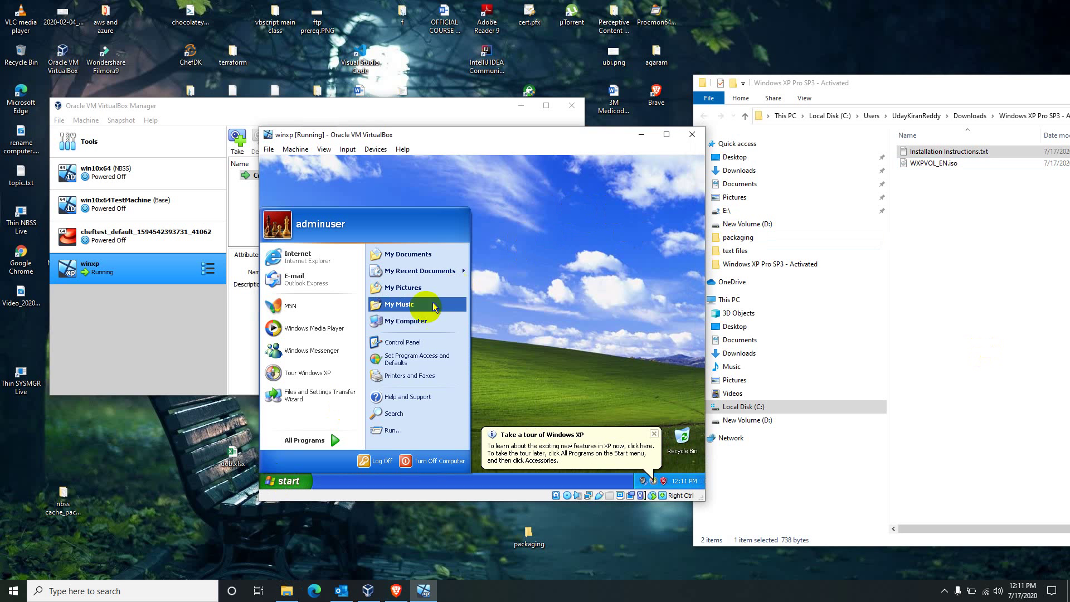
right_click(417, 319)
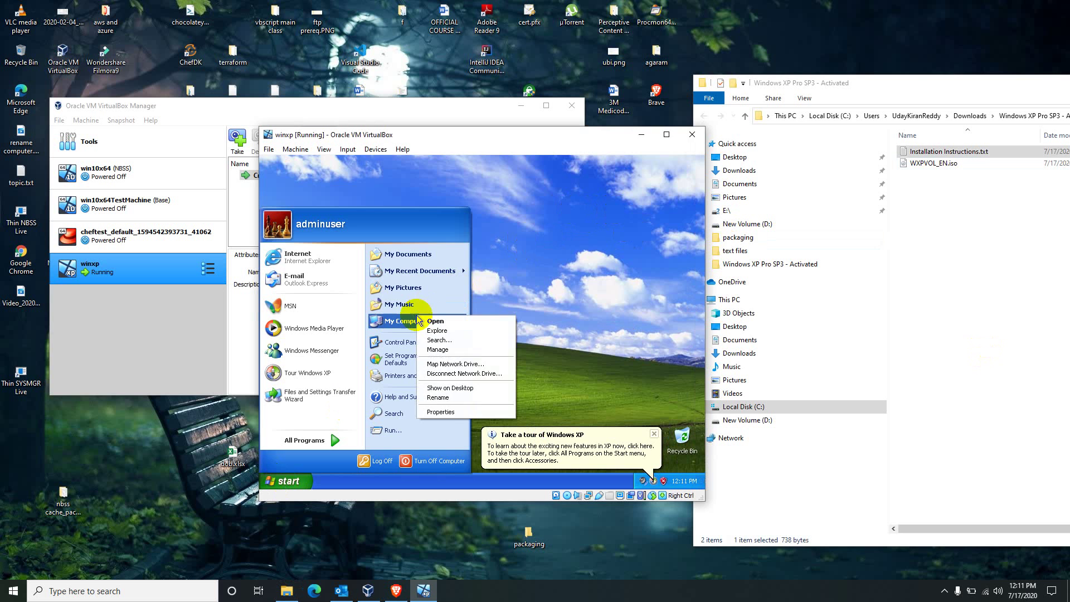
click(451, 412)
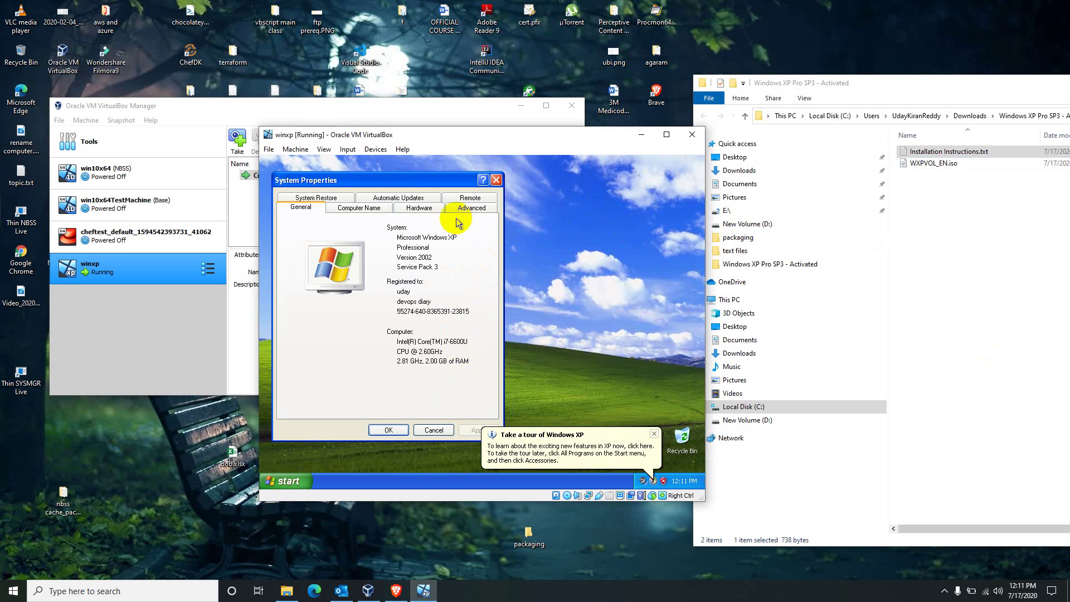
click(361, 207)
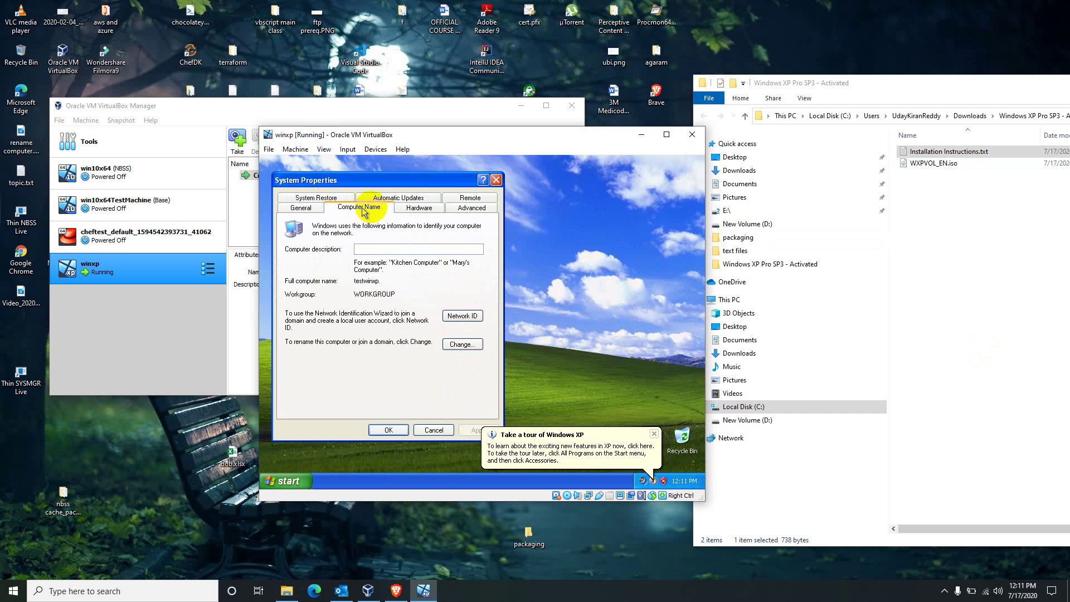
click(462, 208)
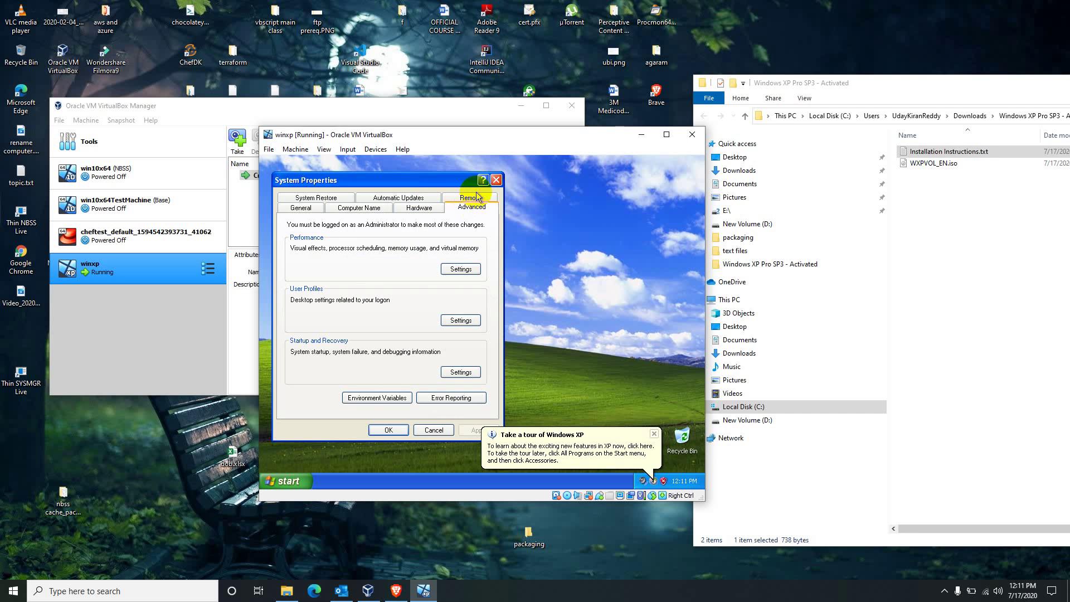
click(496, 180)
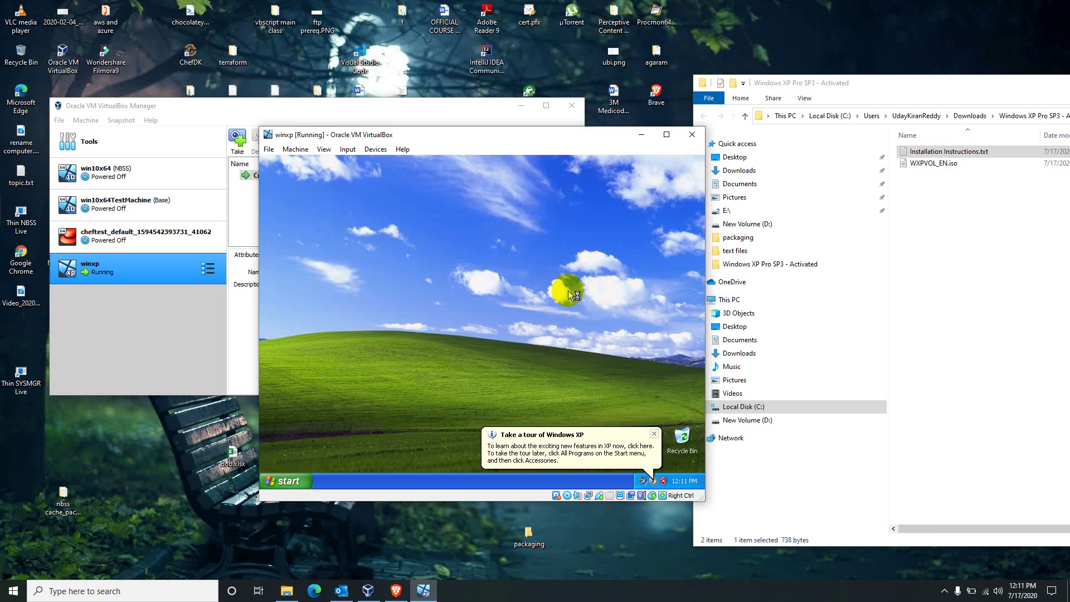
- Move the restored VM window up and left on the host desktop
click(285, 481)
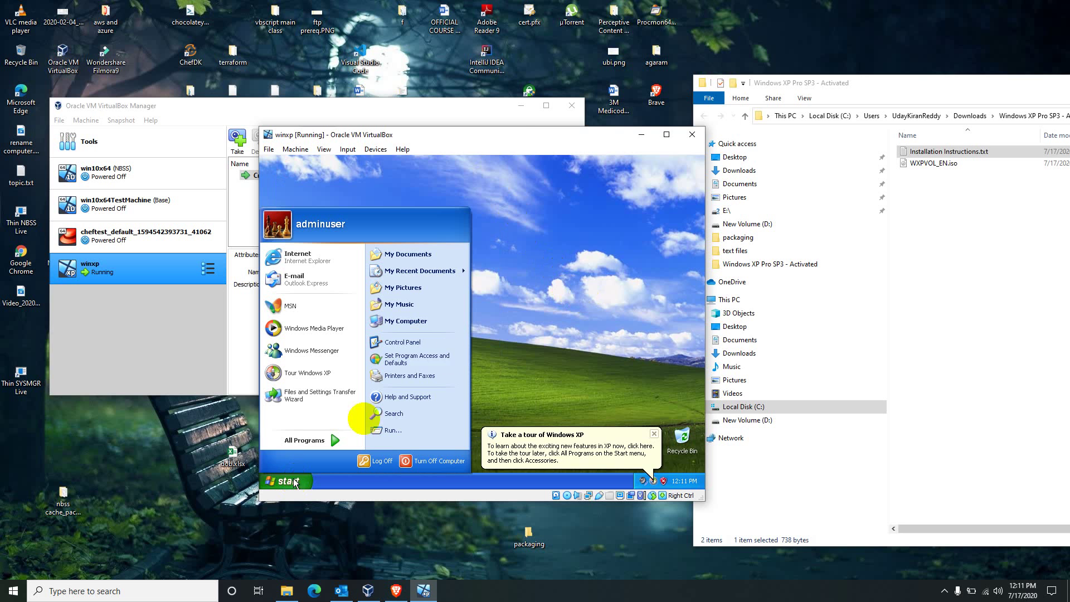
double_click(510, 134)
double_click(568, 6)
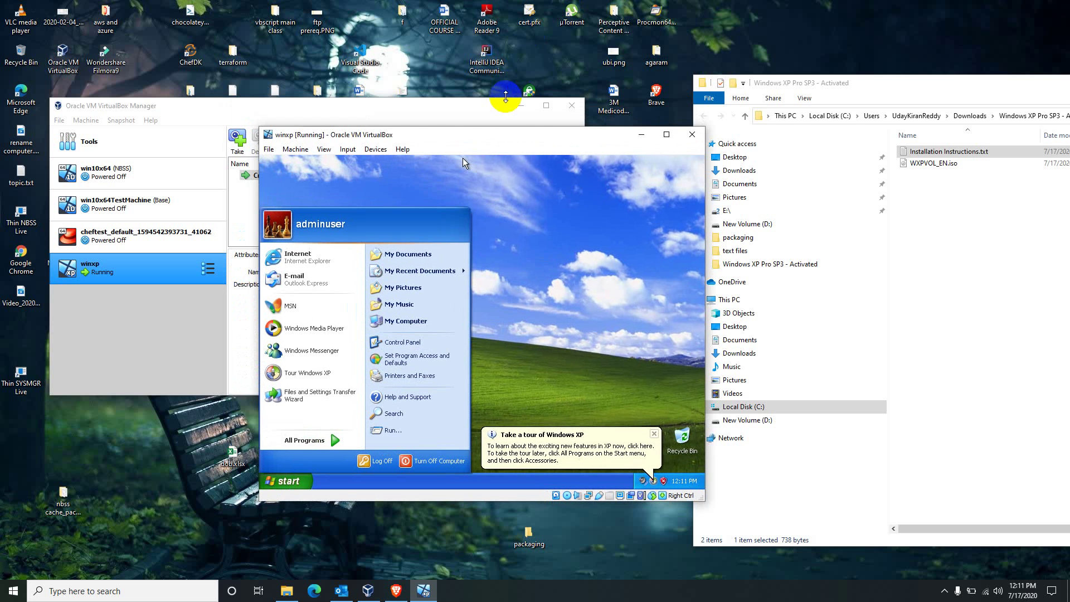
drag(490, 136, 329, 111)
- Refresh the XP desktop, dismiss the tour balloon, and return to the Welcome screen
right_click(377, 202)
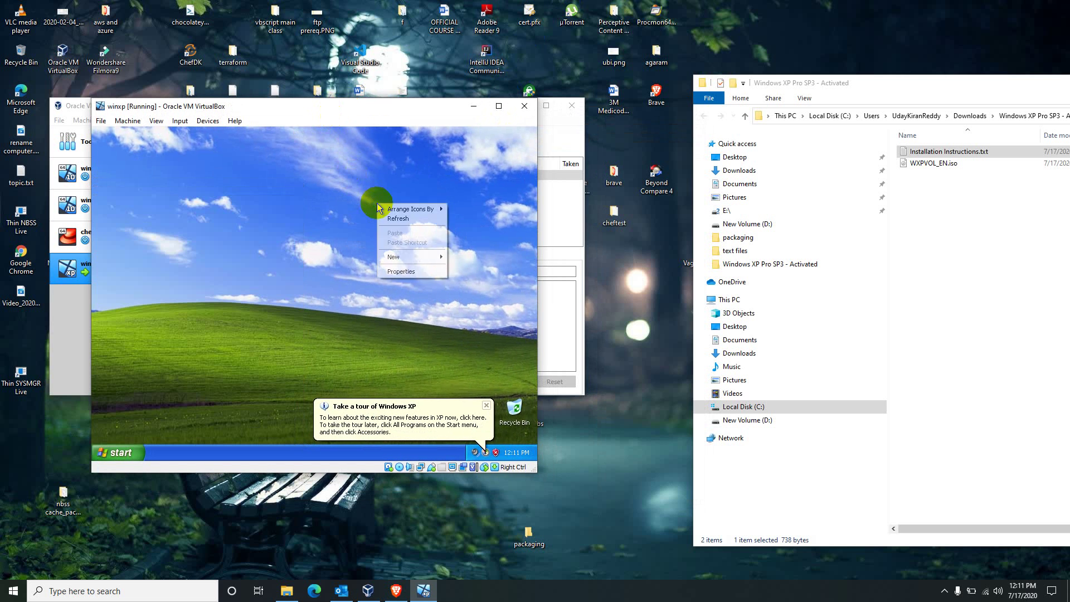
click(393, 218)
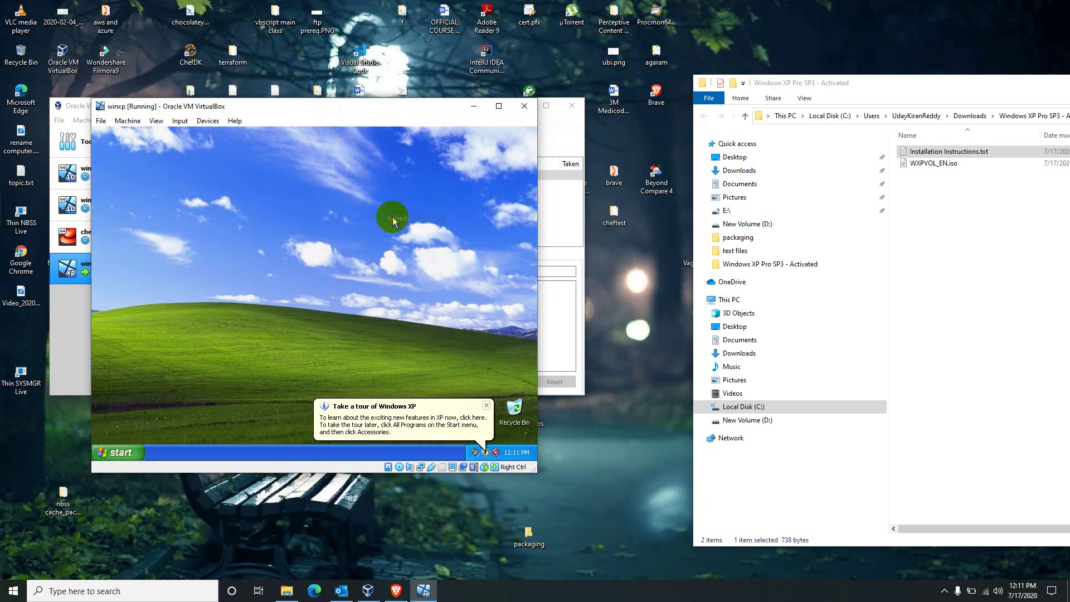
click(487, 405)
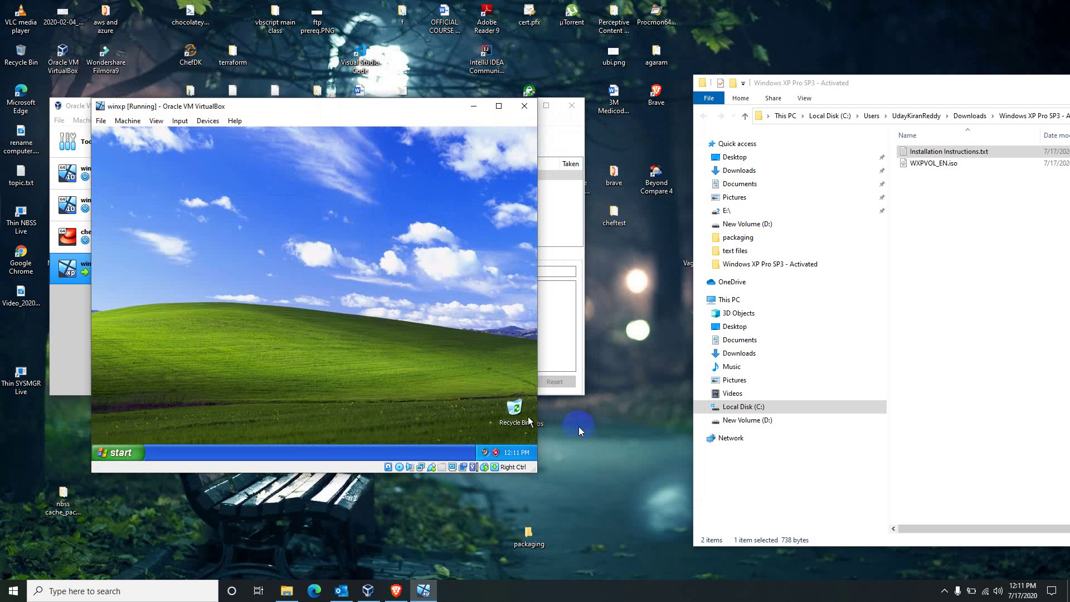
click(566, 440)
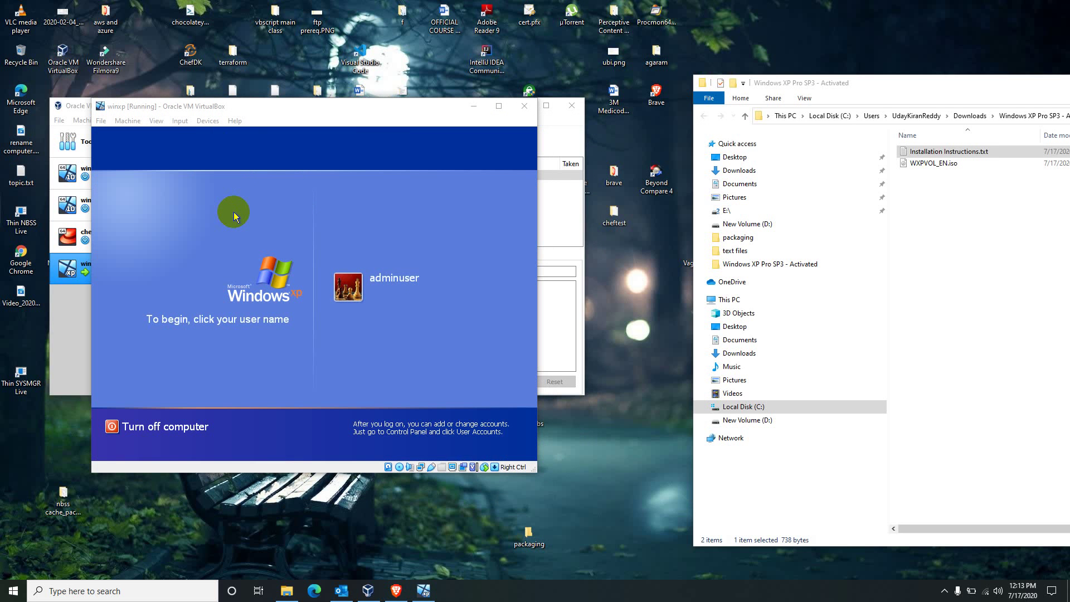
- Insert Ctrl-Alt-Del through the VM's Input > Keyboard menu to get the classic logon dialog
click(180, 120)
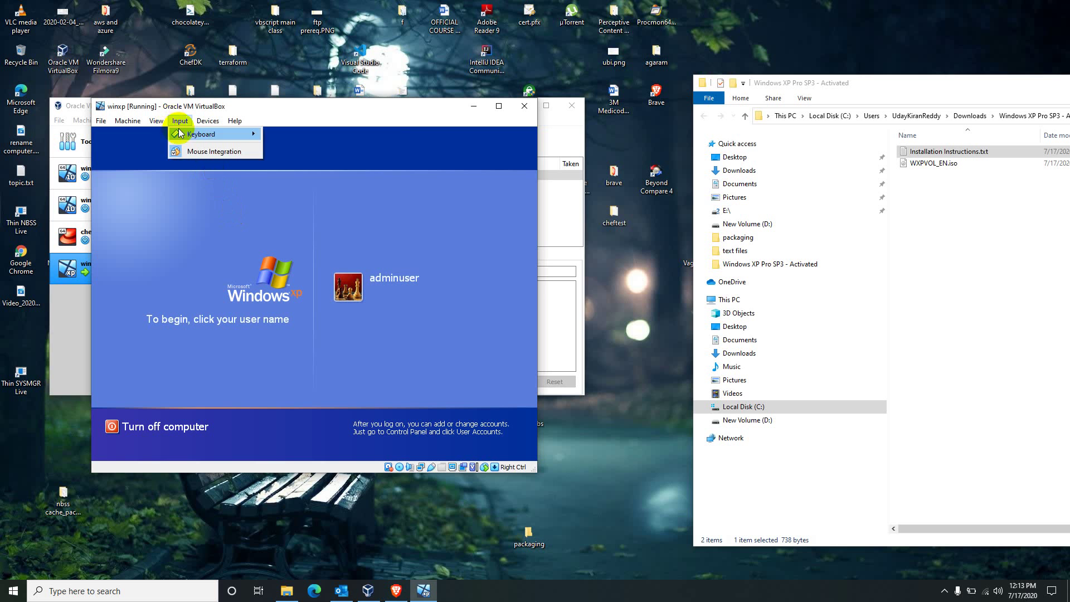
mouse_move(184, 135)
click(294, 165)
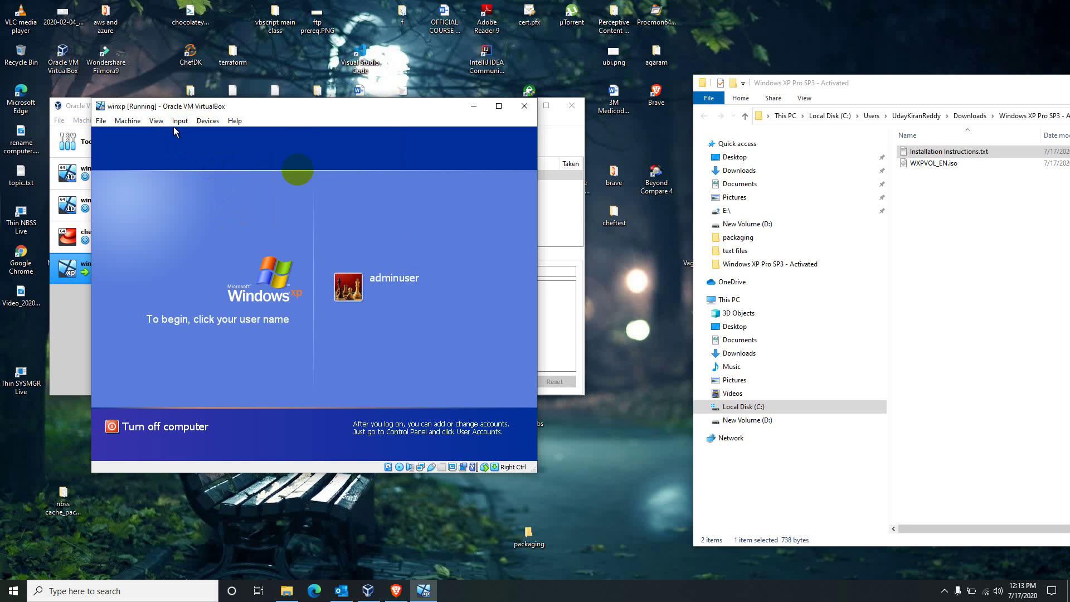
click(180, 120)
mouse_move(245, 134)
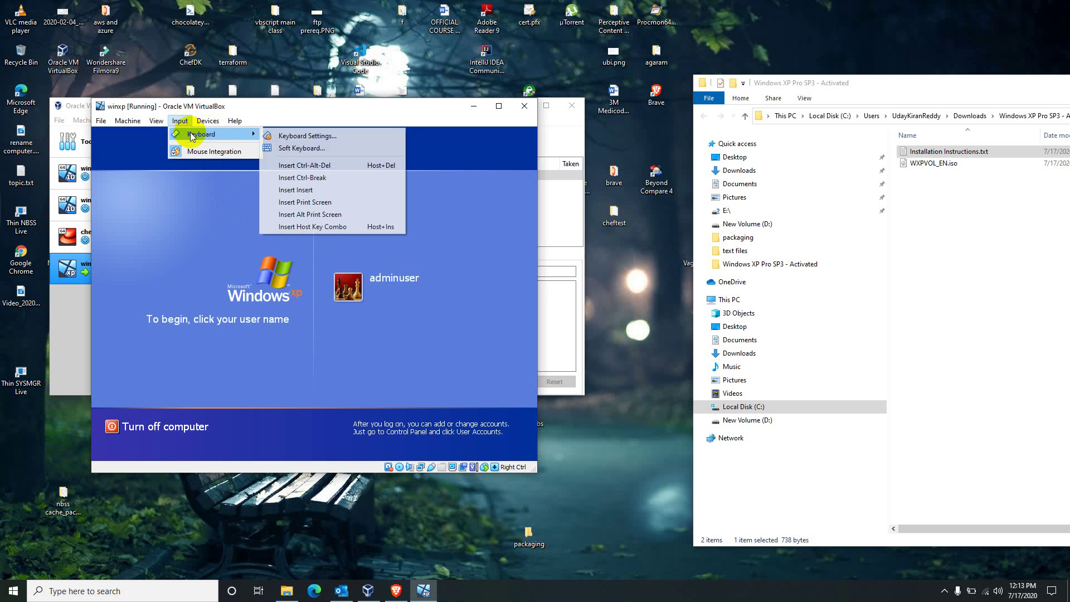
click(295, 163)
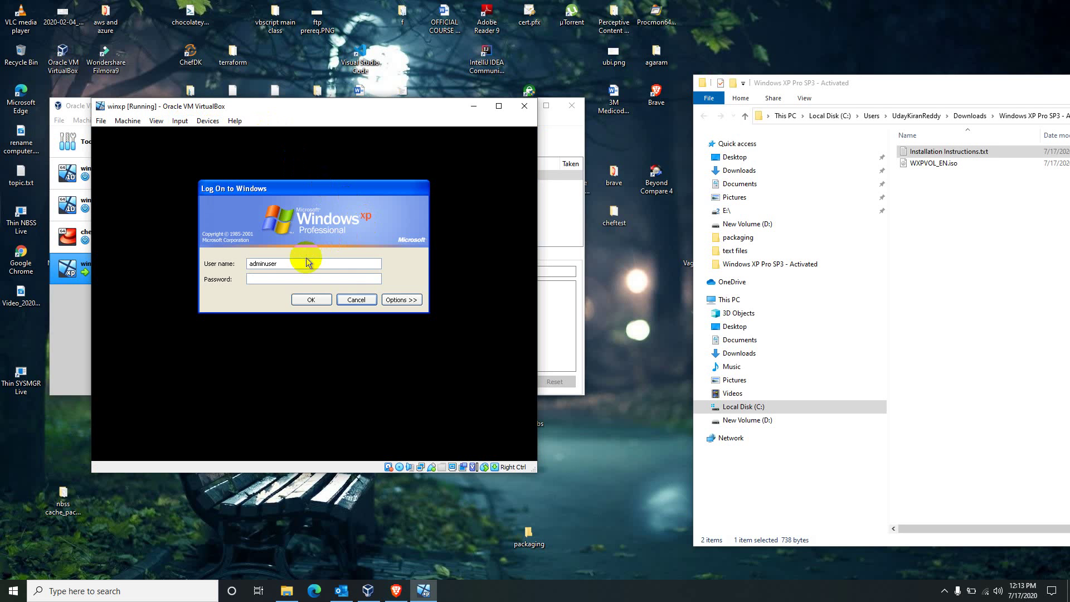
- Log on as administrator with a blank password
drag(306, 258, 214, 259)
text(ad)
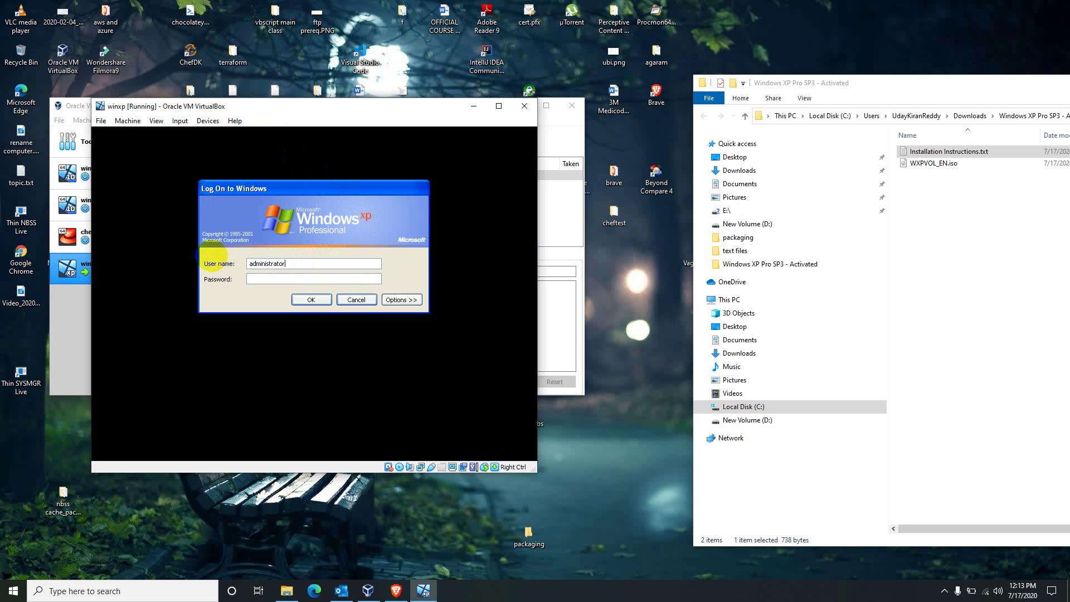
key(Return)
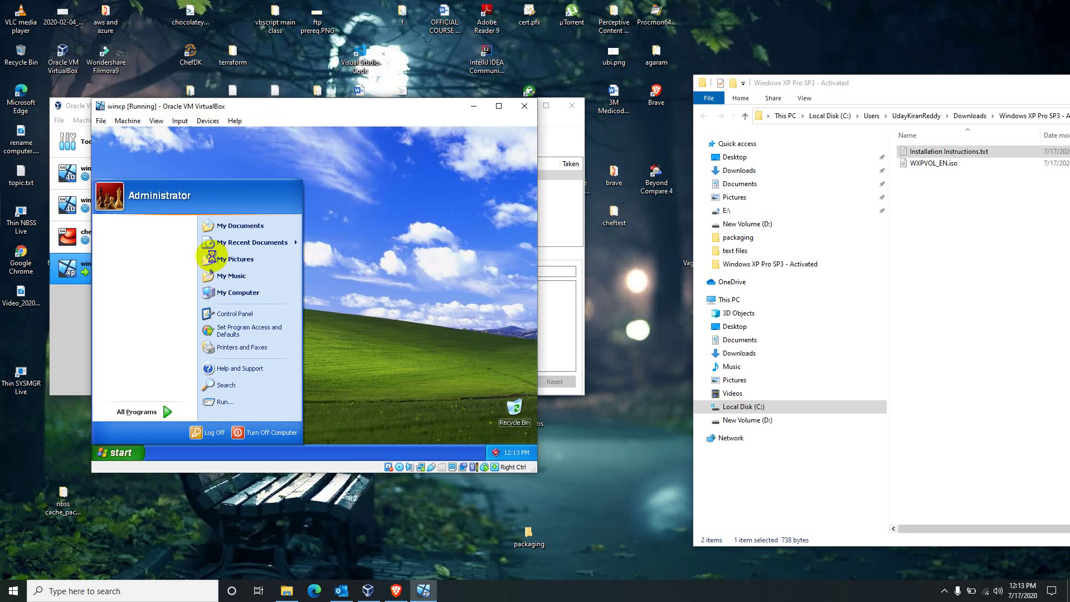
click(353, 334)
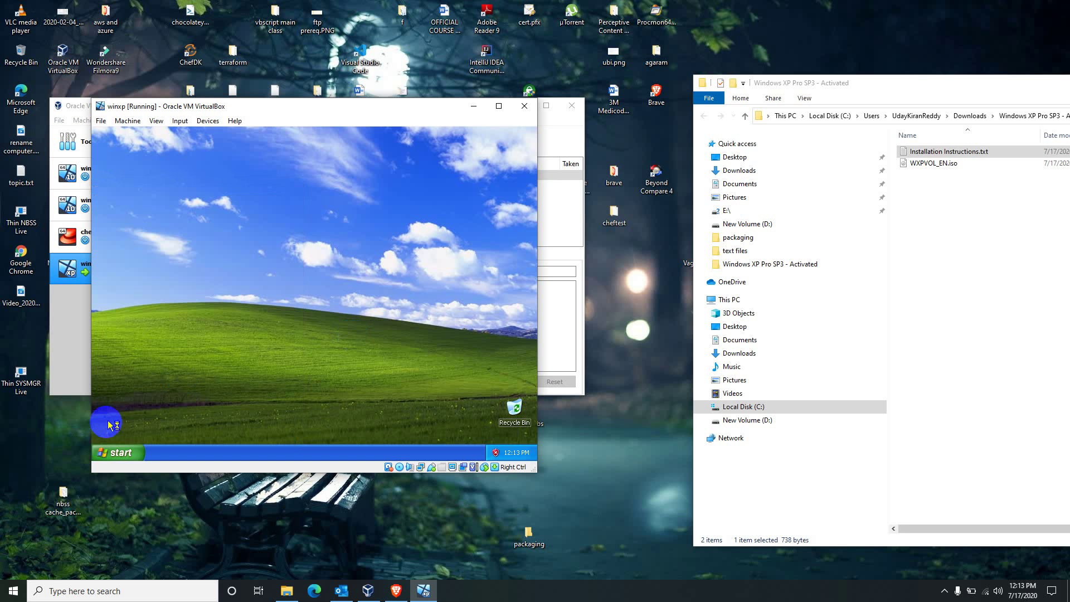
- Log Administrator off, then log back on using the adminuser tile
click(110, 453)
click(197, 430)
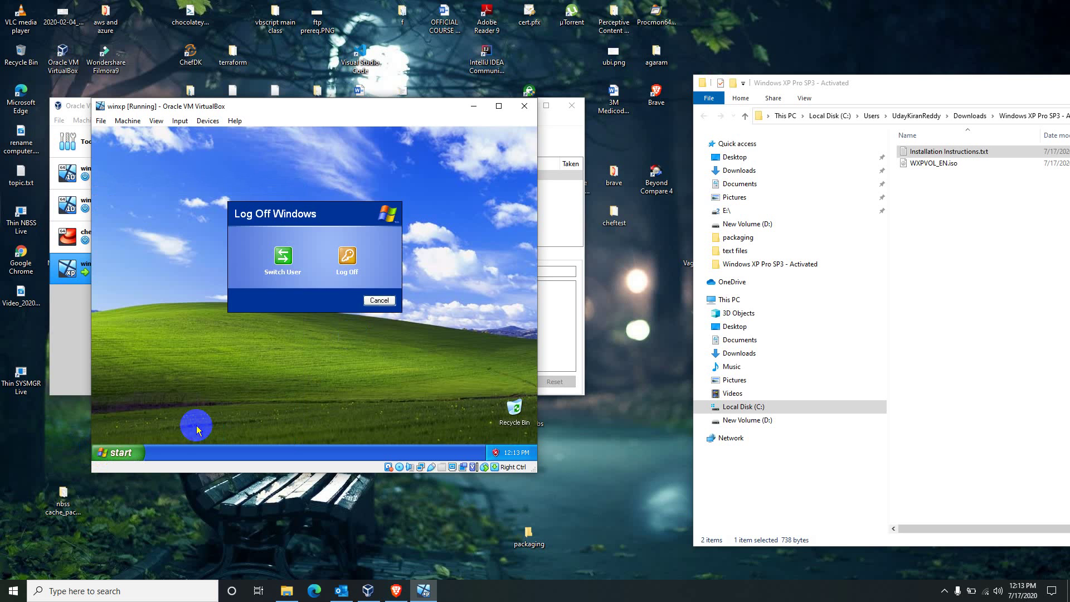
click(340, 267)
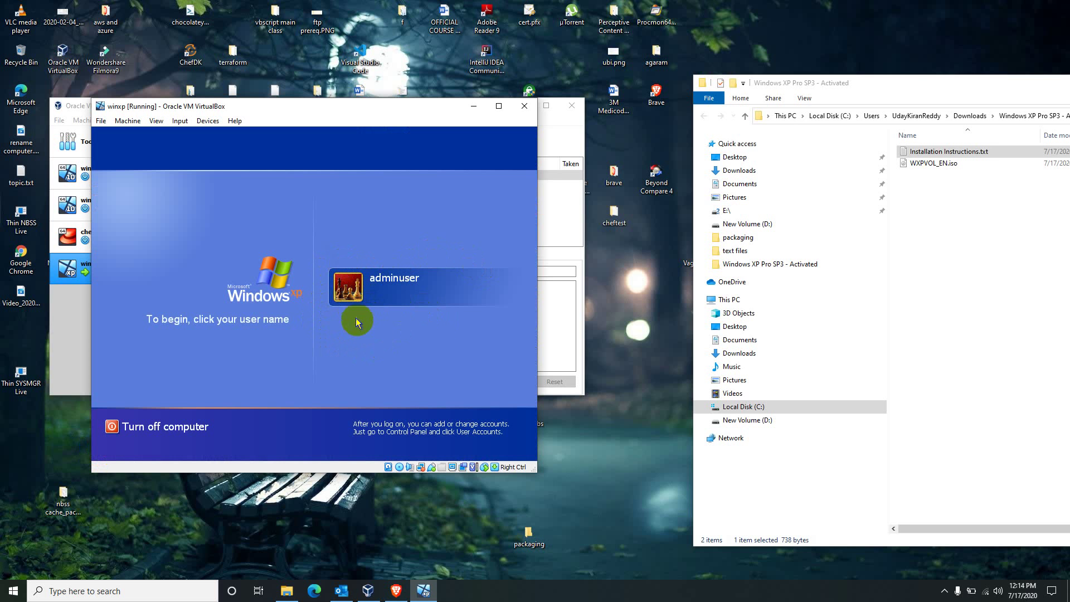
click(615, 306)
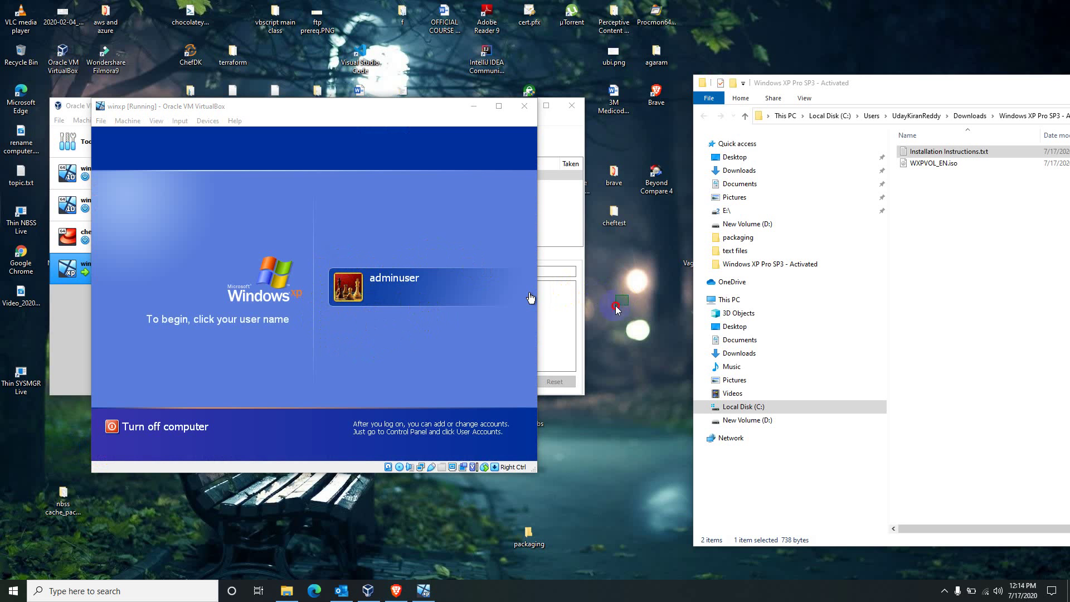
click(403, 282)
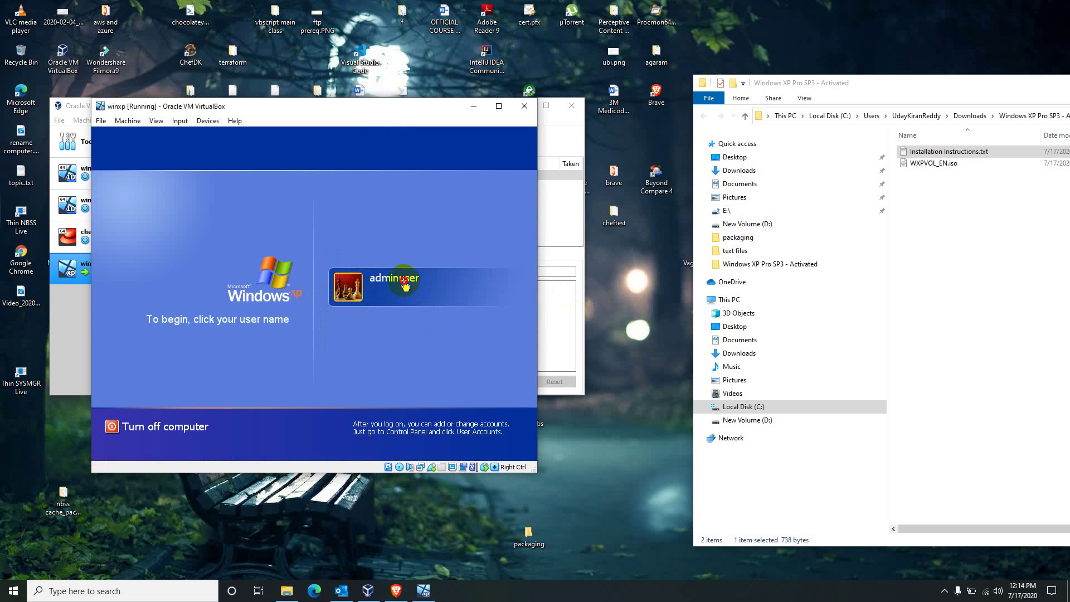
drag(383, 282, 350, 308)
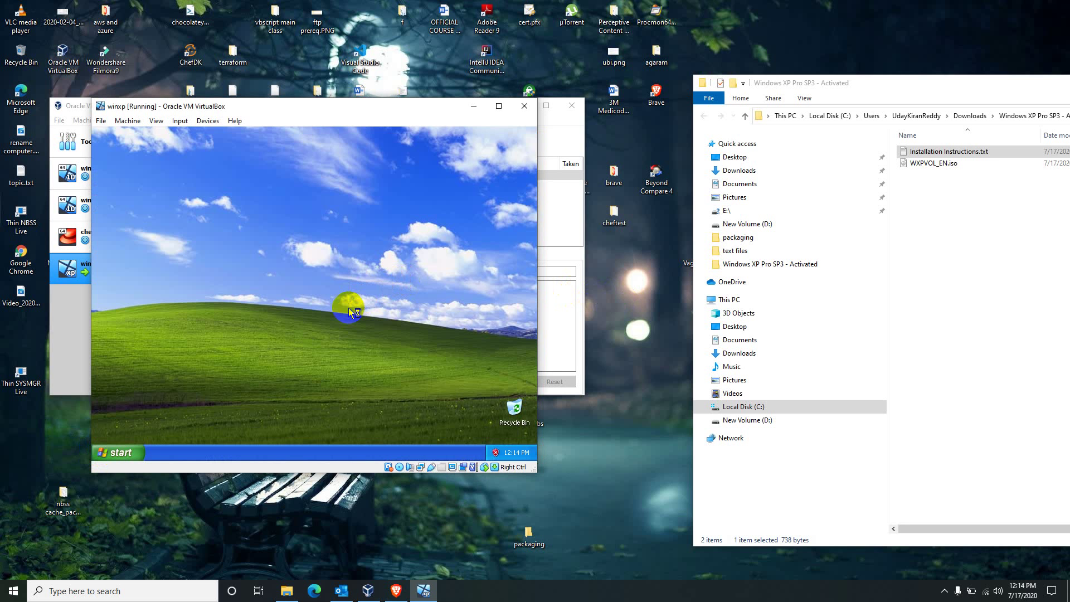
- Launch regedit and expand HKEY_LOCAL_MACHINE and SOFTWARE
key(super+r)
text(regedit)
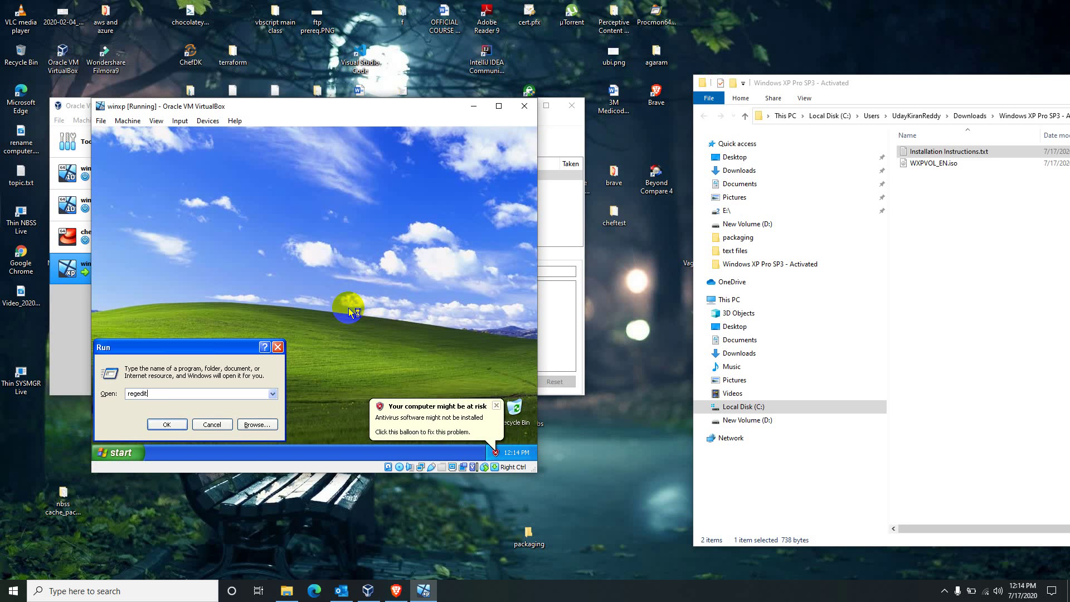
key(Return)
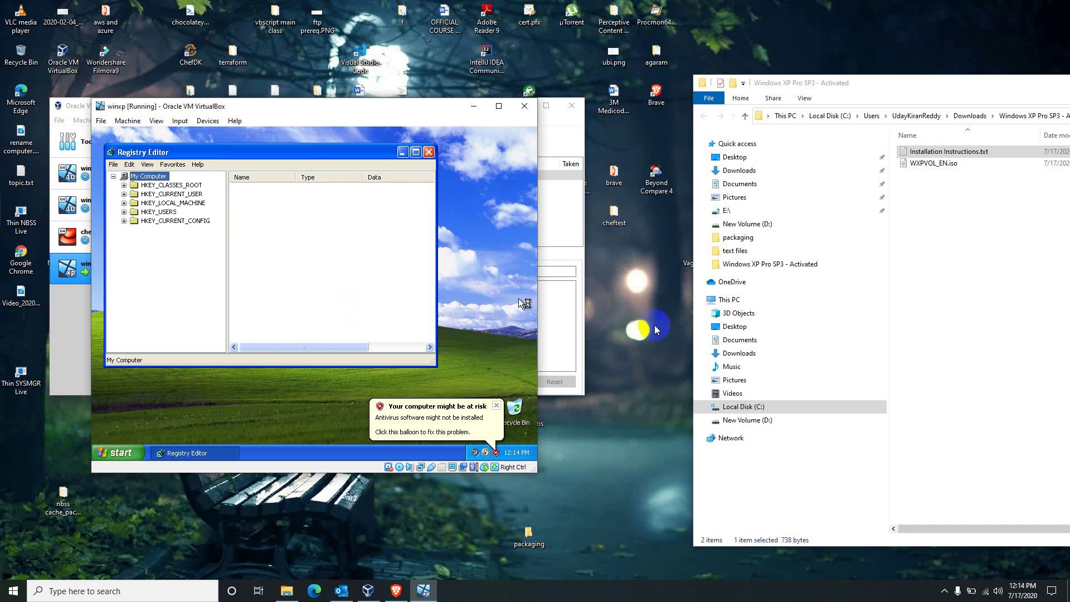
double_click(189, 203)
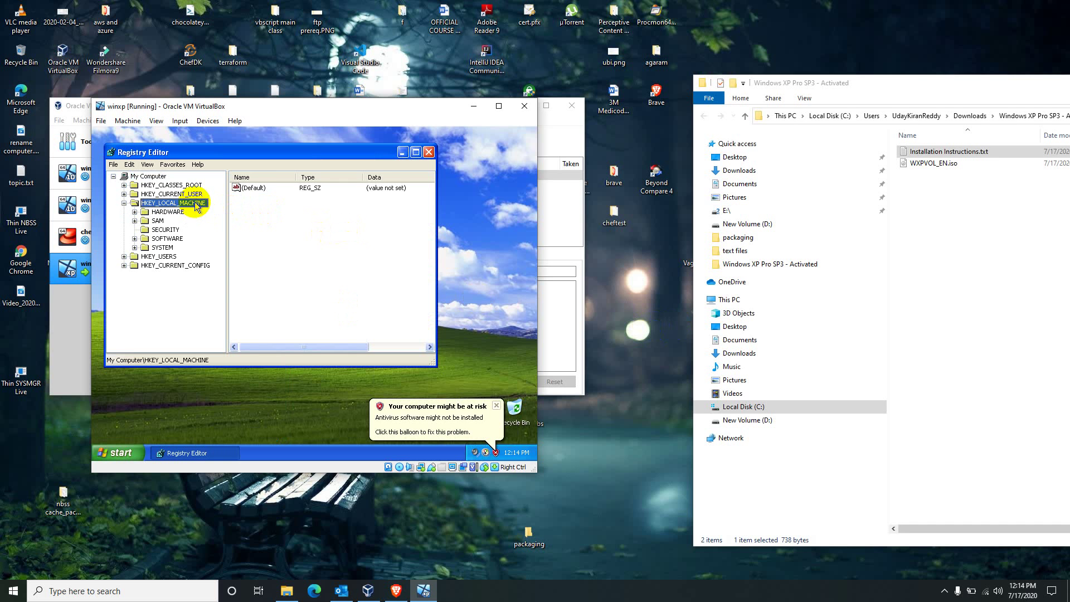
double_click(167, 239)
- Navigate through Microsoft, Windows NT and CurrentVersion to expand the Winlogon key
click(623, 284)
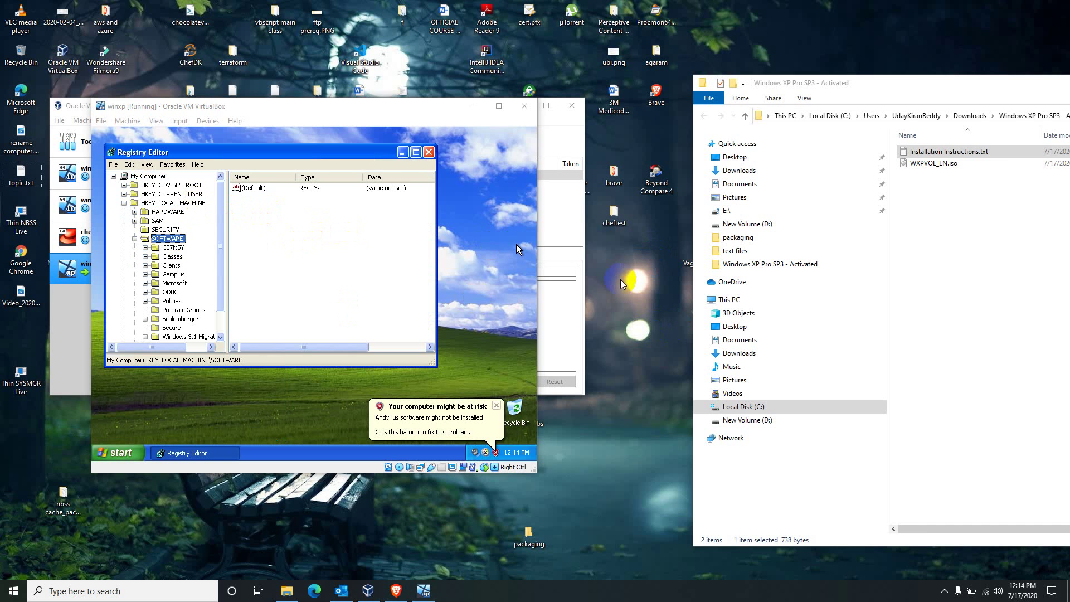
click(175, 283)
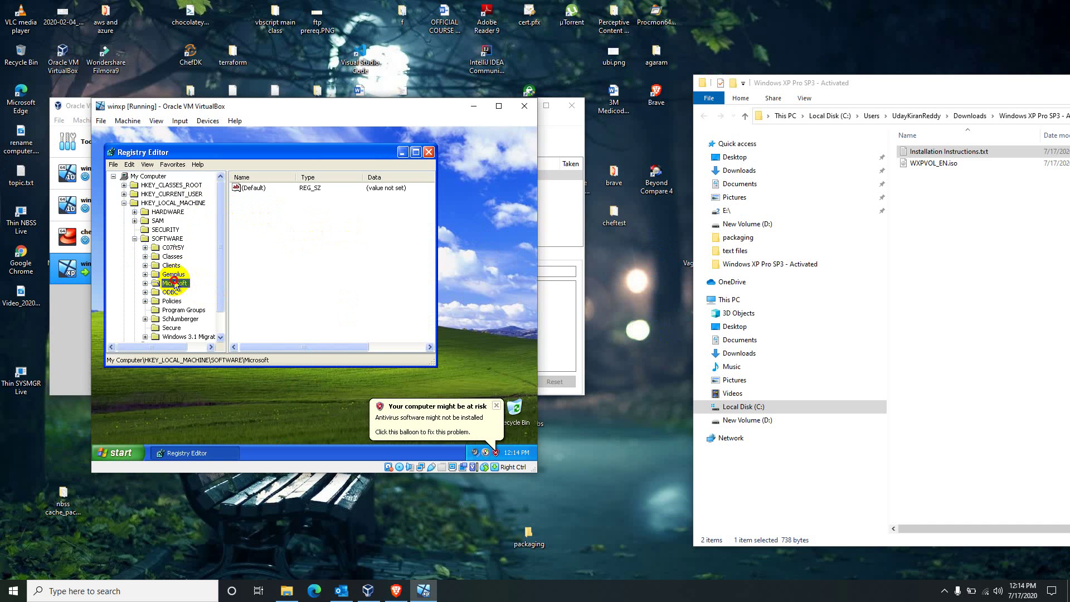
double_click(175, 284)
text(windows messaging)
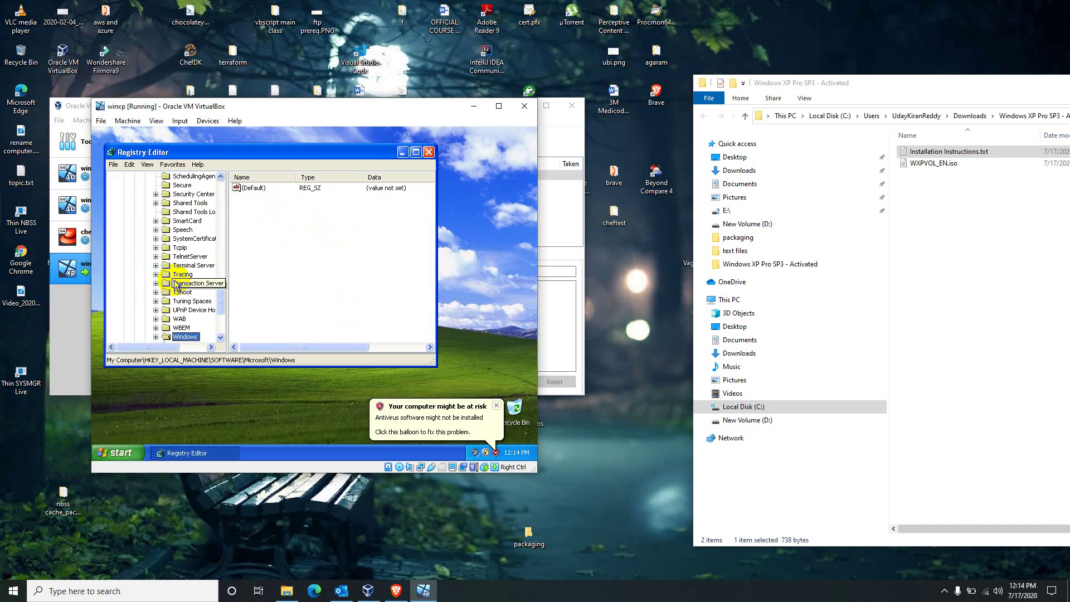
key(Down)
key(Right)
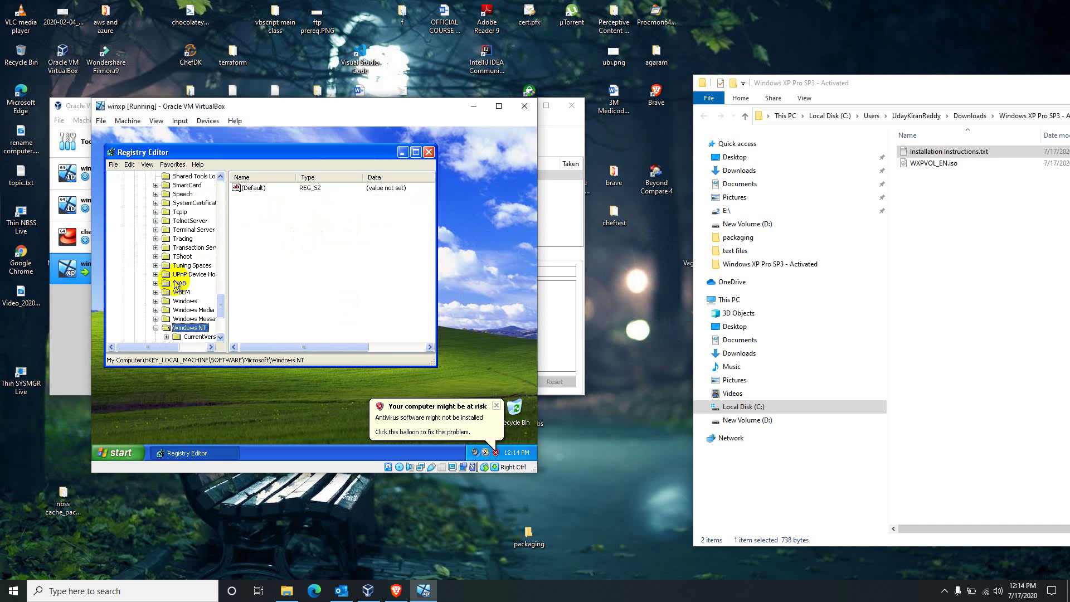
key(Right)
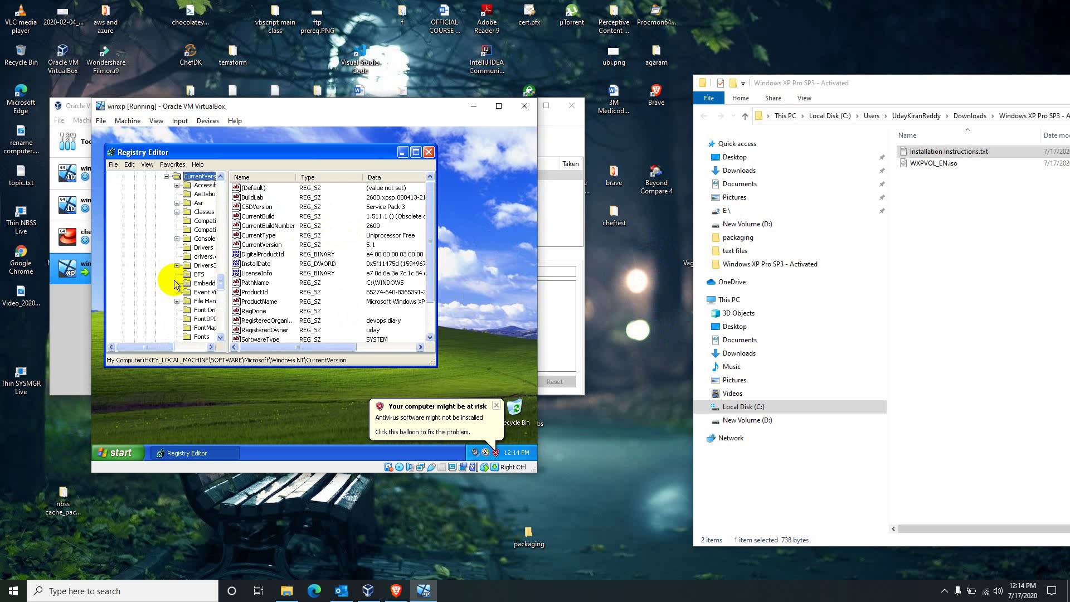
text(winlogon)
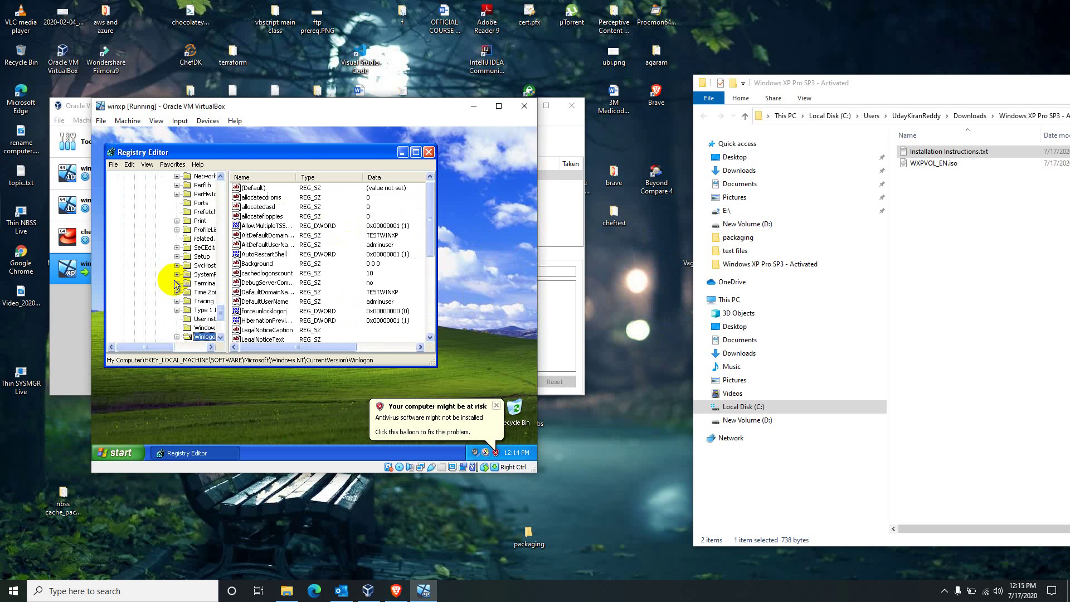
key(Right)
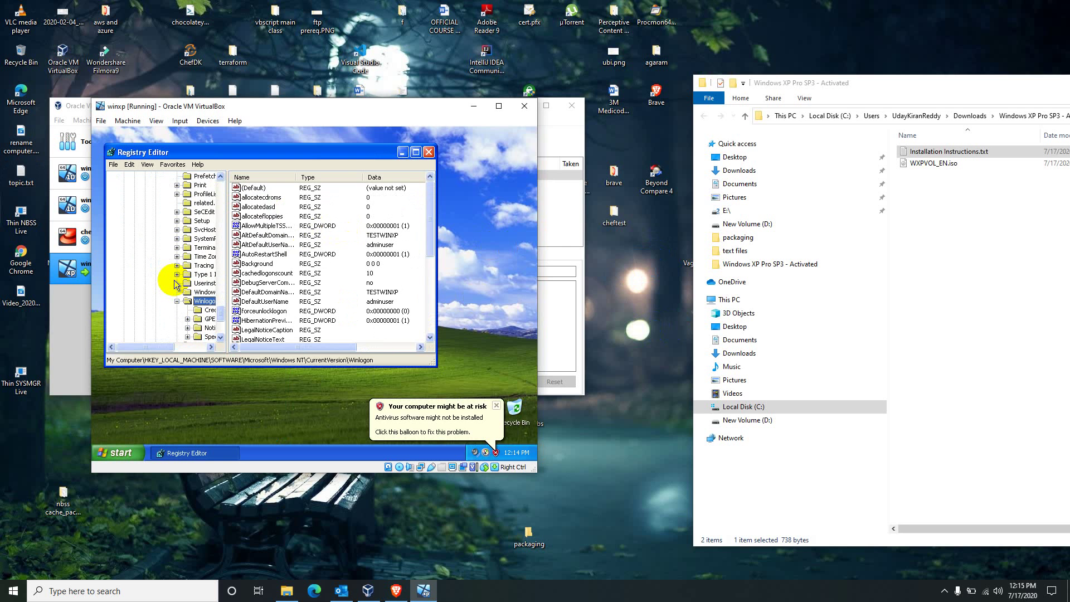
- Maximize Registry Editor, widen its key pane, and dismiss the antivirus and XP tour notifications
click(416, 151)
click(496, 405)
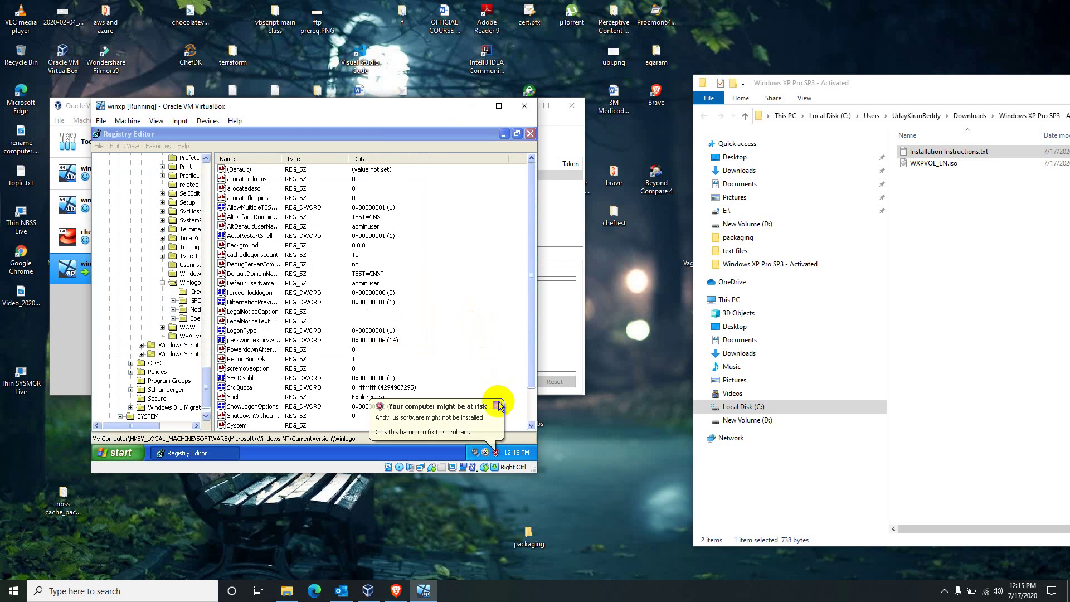
click(214, 299)
drag(214, 299, 267, 299)
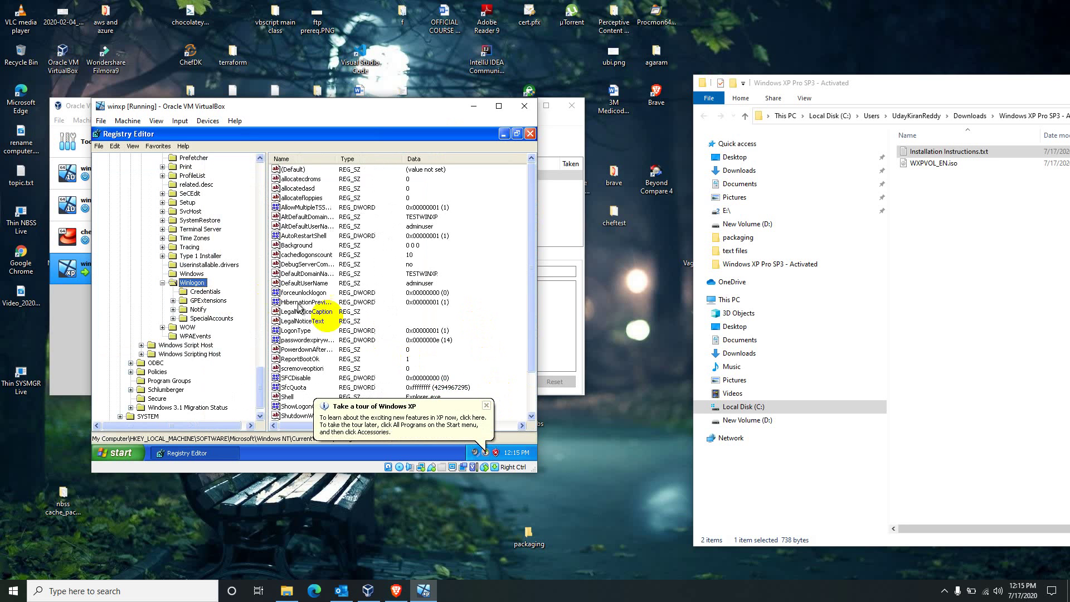
click(486, 406)
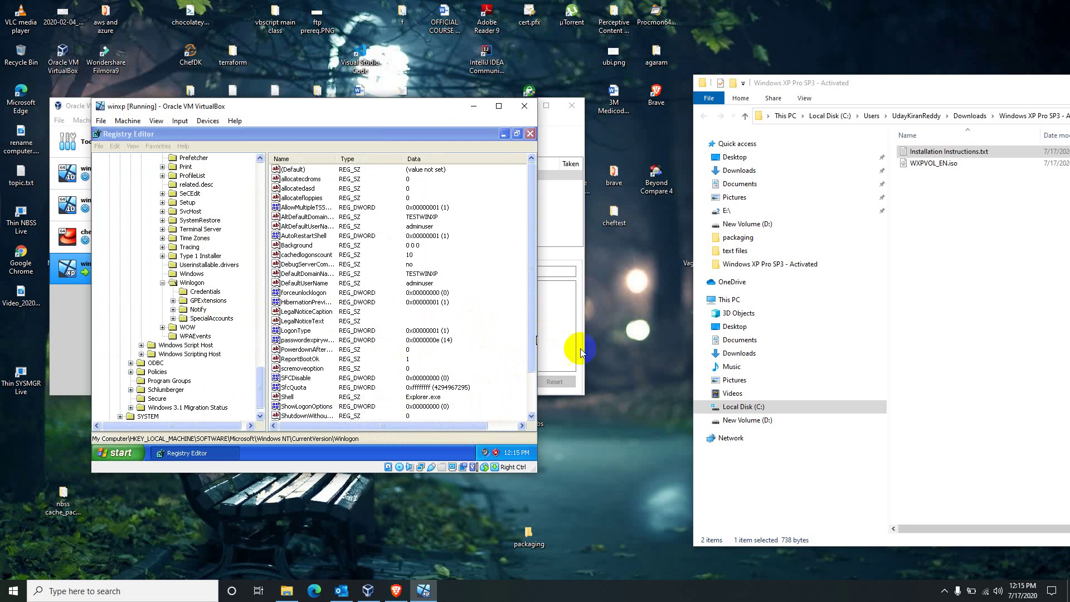
click(653, 363)
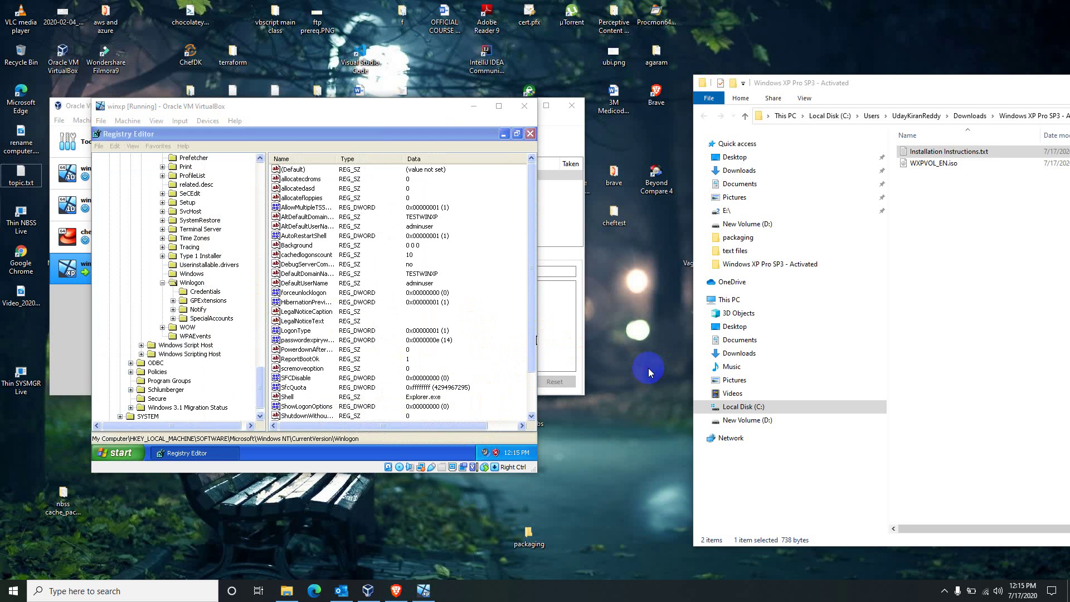
- Open Winlogon\SpecialAccounts\UserList and bring up the New value menu in its values pane
click(214, 318)
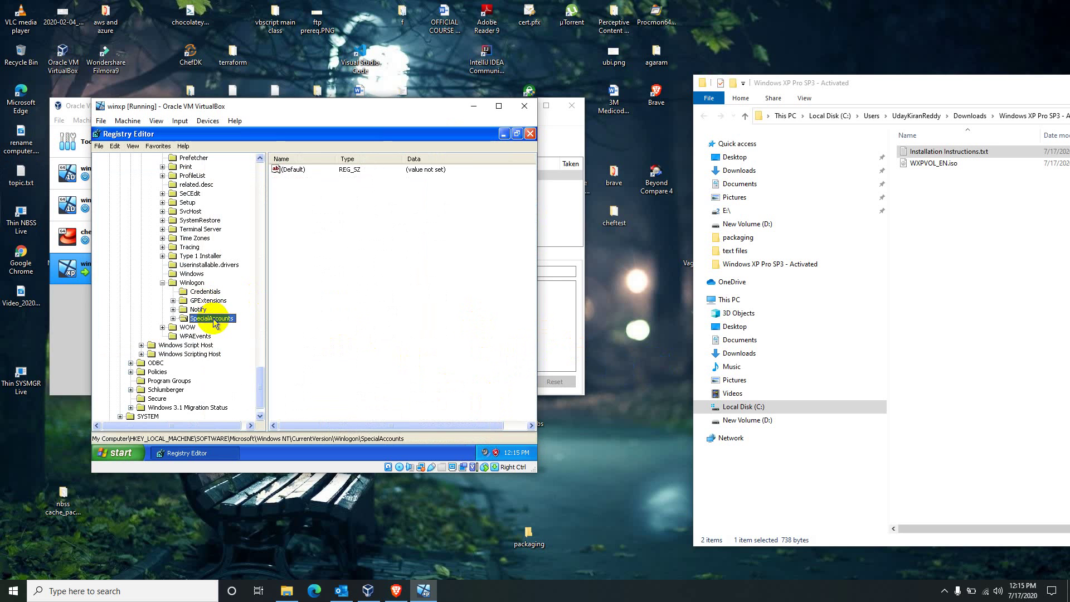
click(173, 309)
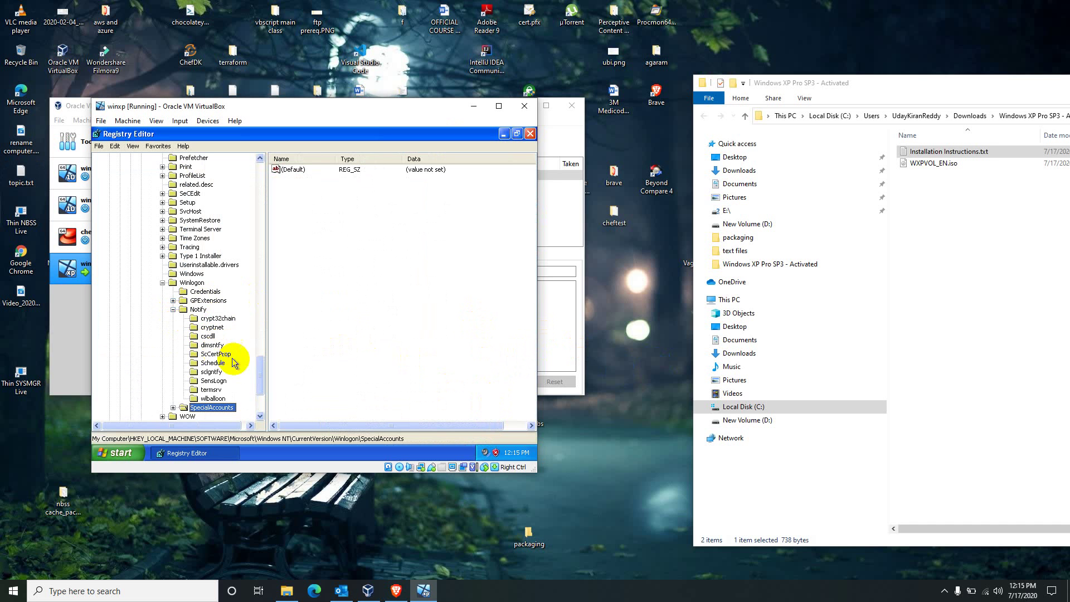
click(173, 309)
click(173, 318)
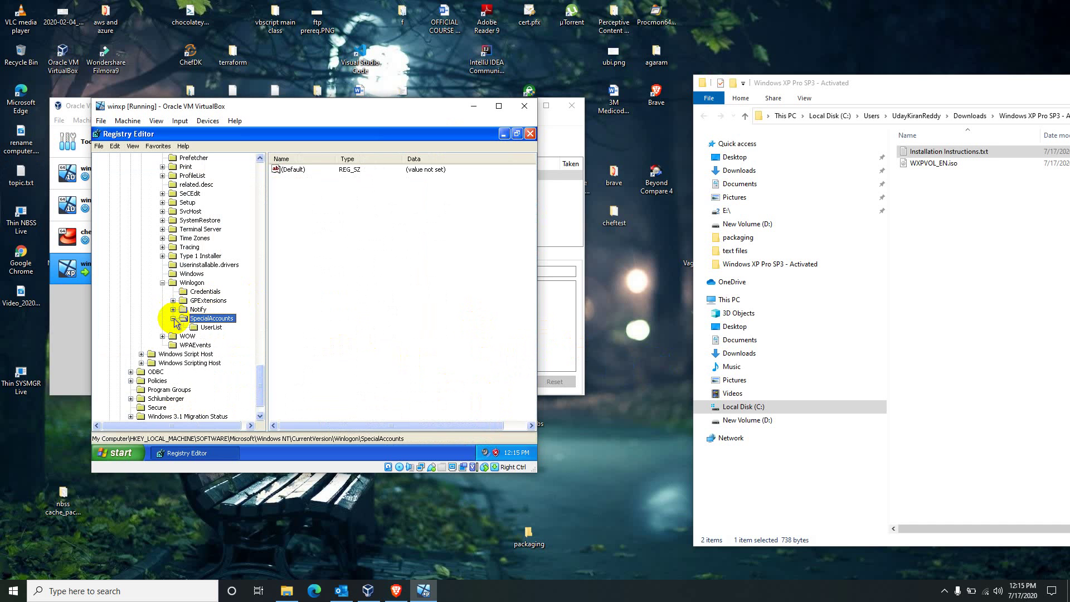
click(210, 327)
click(301, 283)
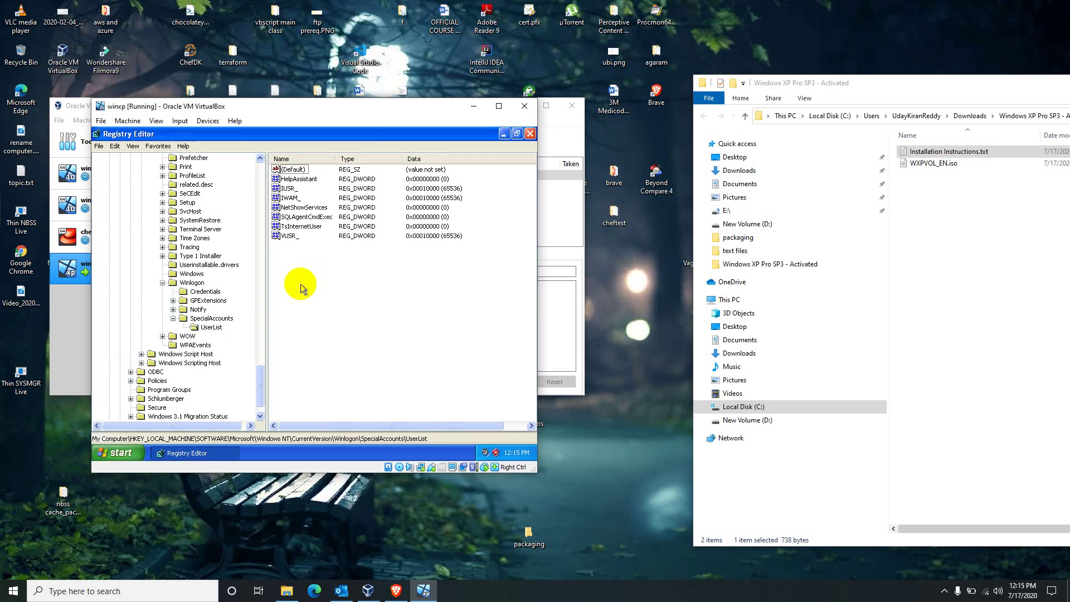
click(644, 371)
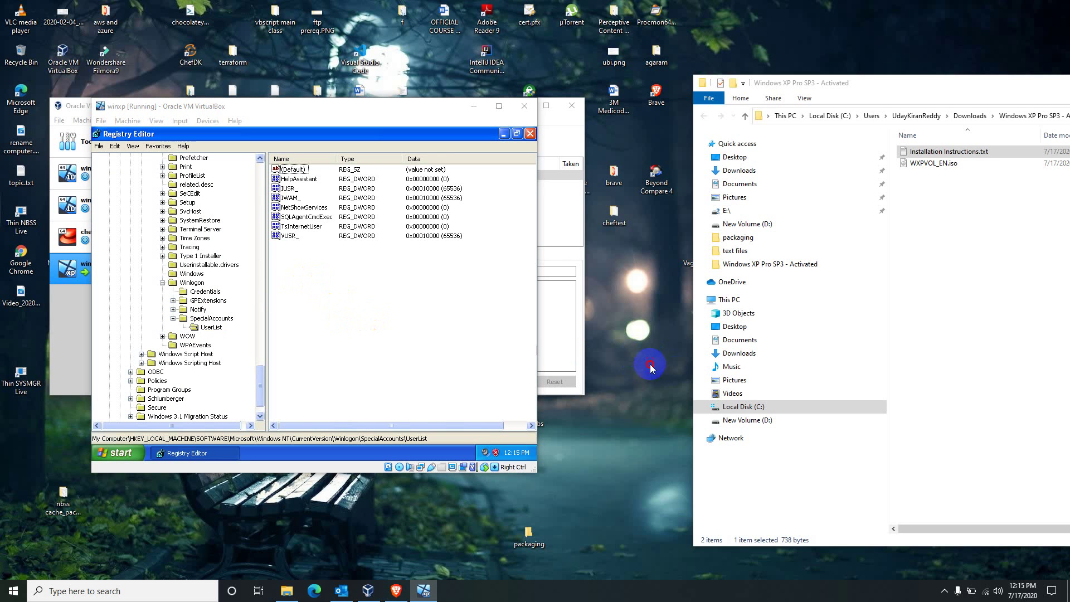
right_click(339, 324)
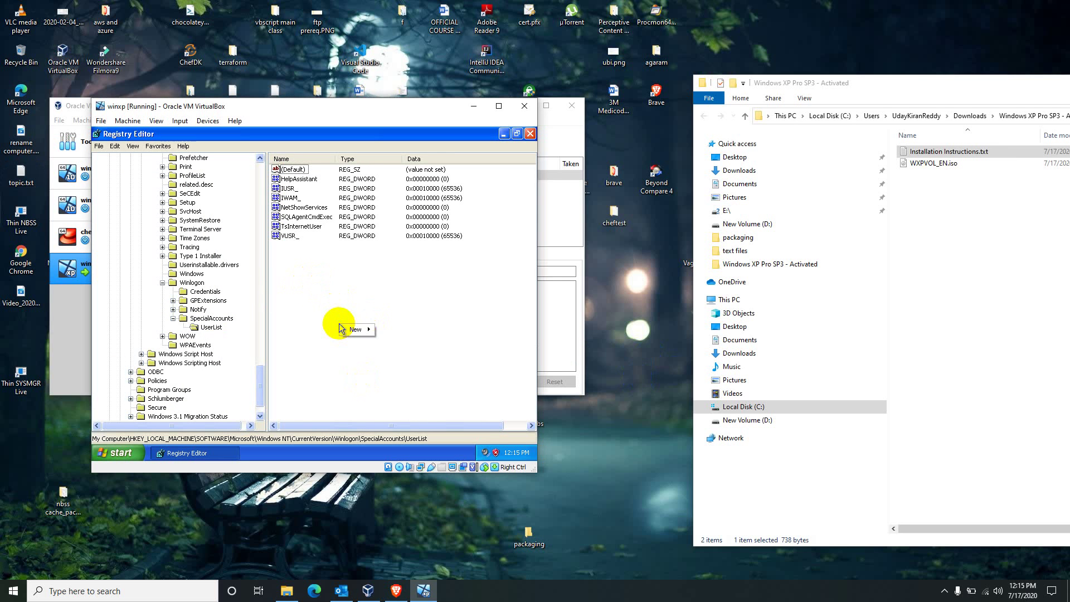
mouse_move(351, 330)
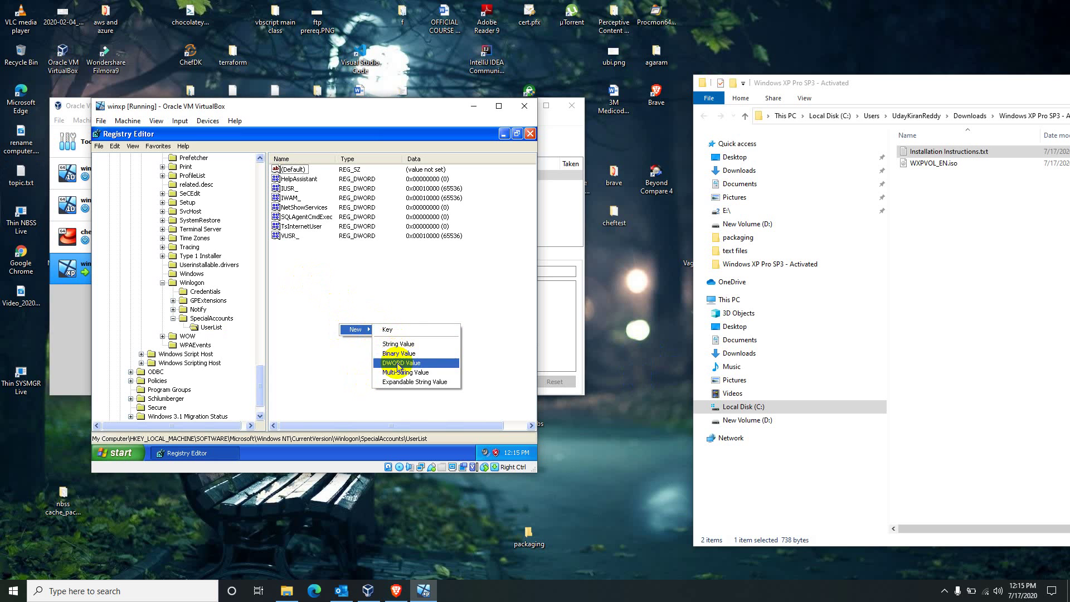
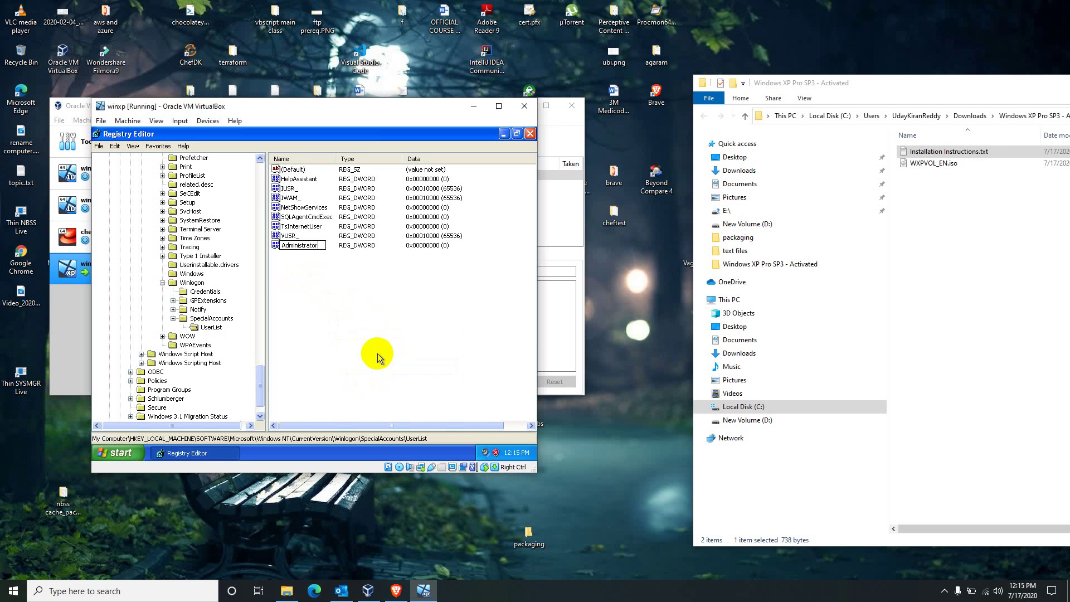
- Confirm the new DWORD's name as Administrator under UserList and open its value data for editing
key(Return)
key(Return)
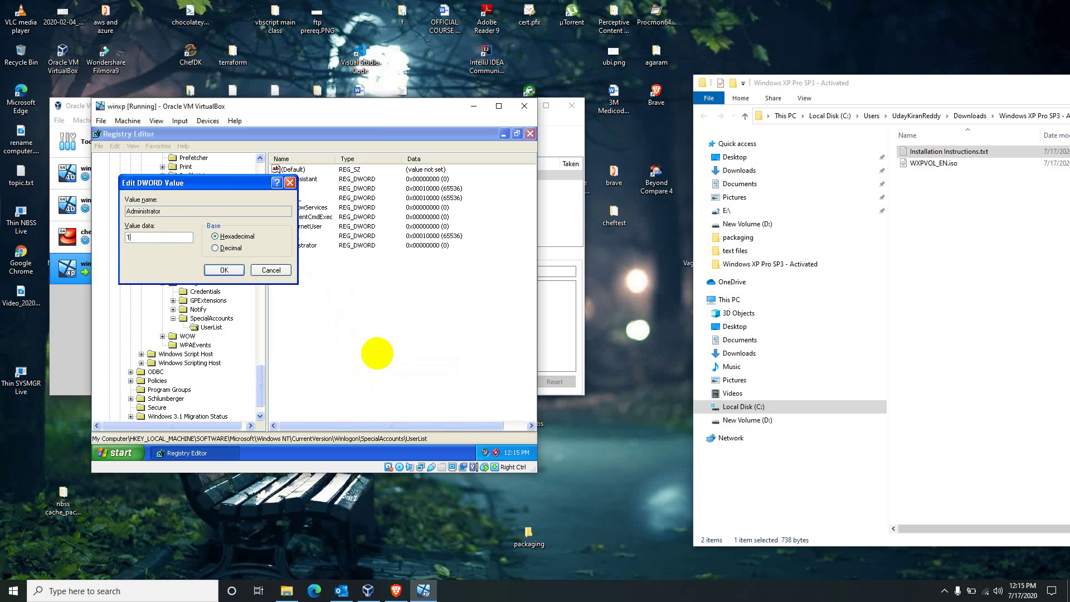
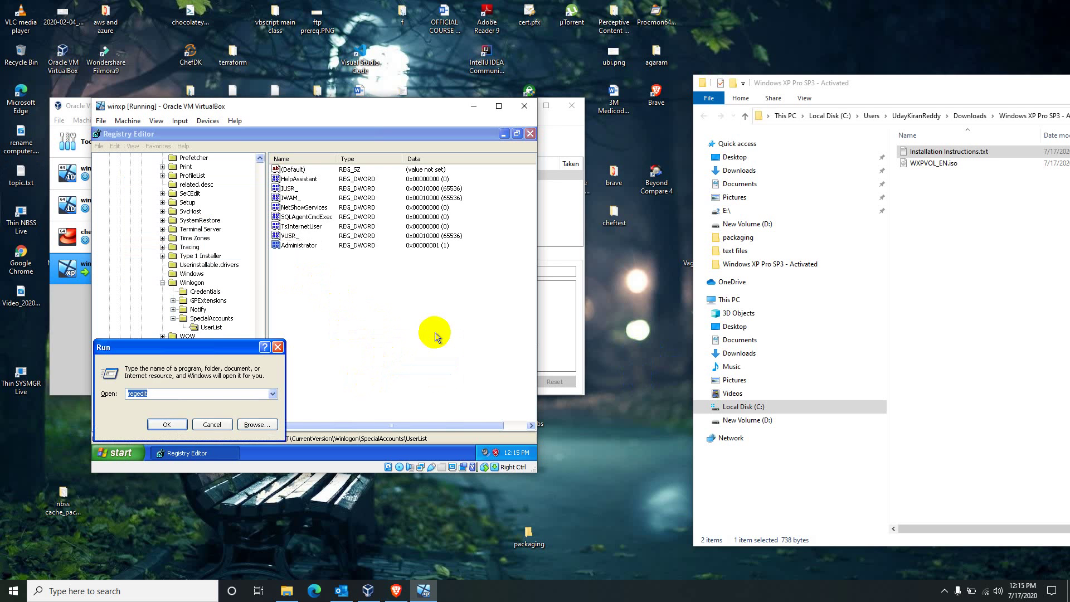
- Dismiss the Run box, restart the Windows XP guest, and log back on as adminuser
text(shut)
key(Escape)
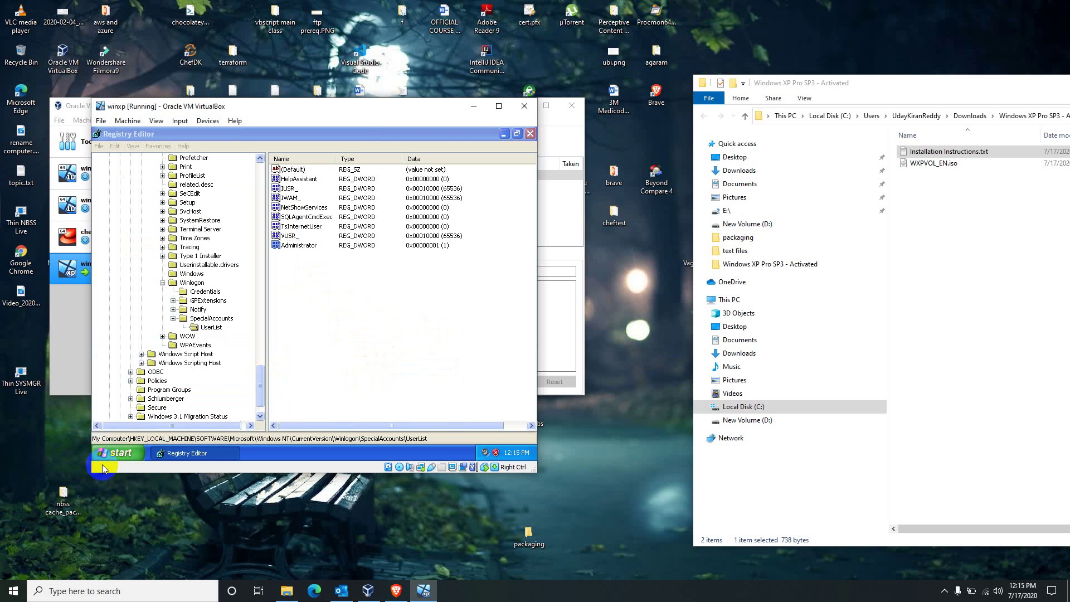
click(103, 454)
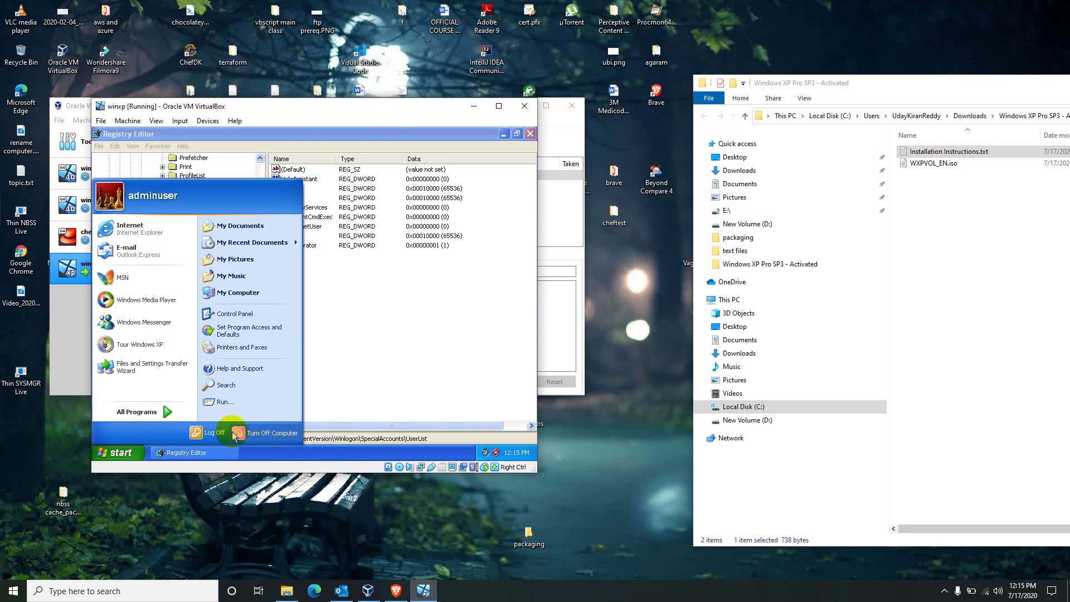
click(262, 432)
click(358, 255)
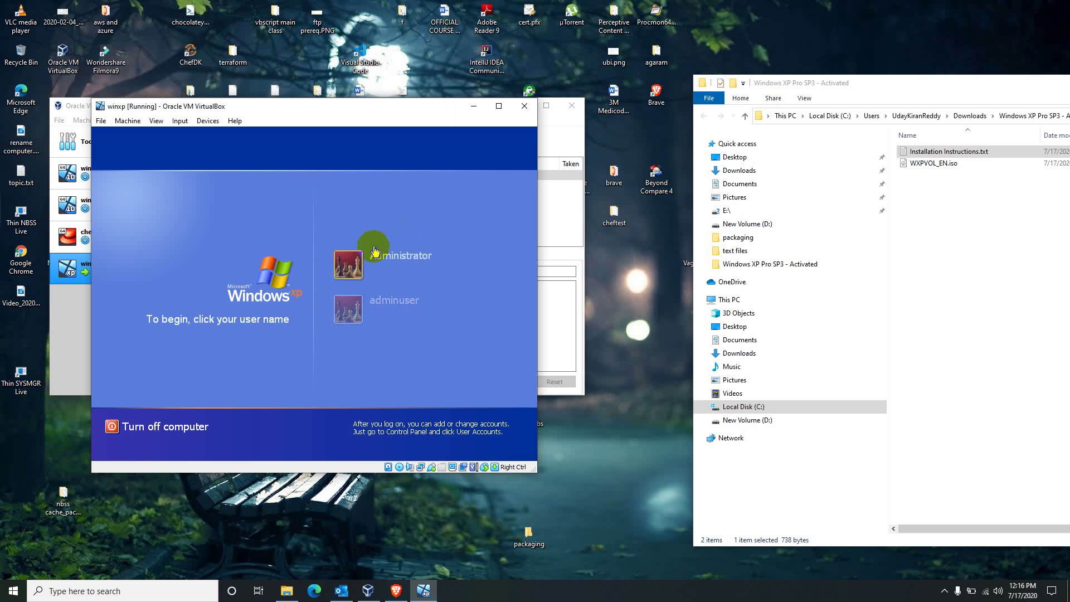
click(360, 301)
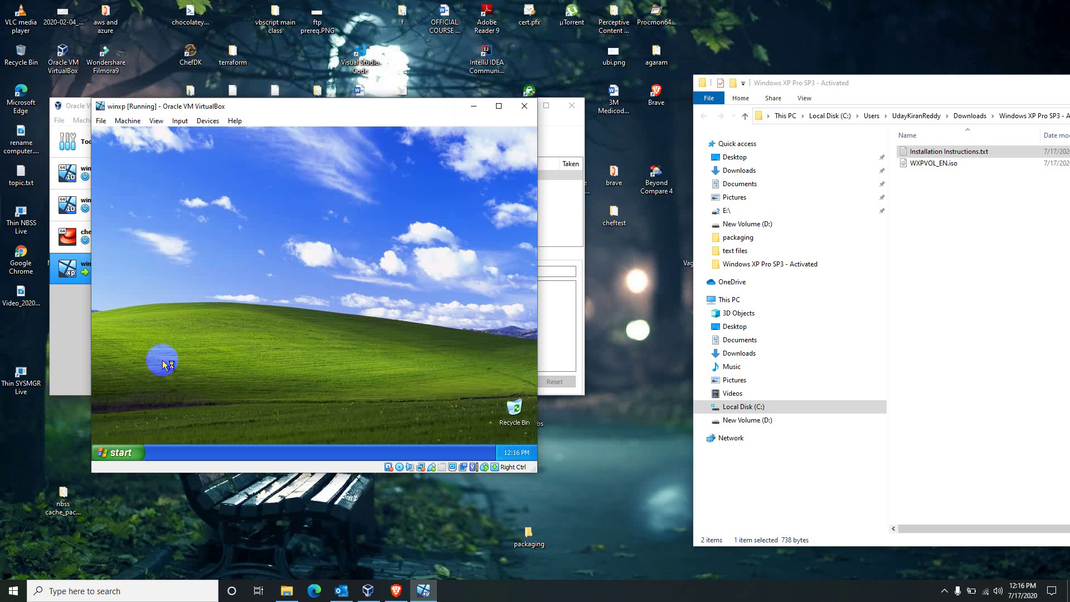
- Run ipconfig in a guest command prompt, showing IP 10.0.2.15 and gateway 10.0.2.2
click(133, 445)
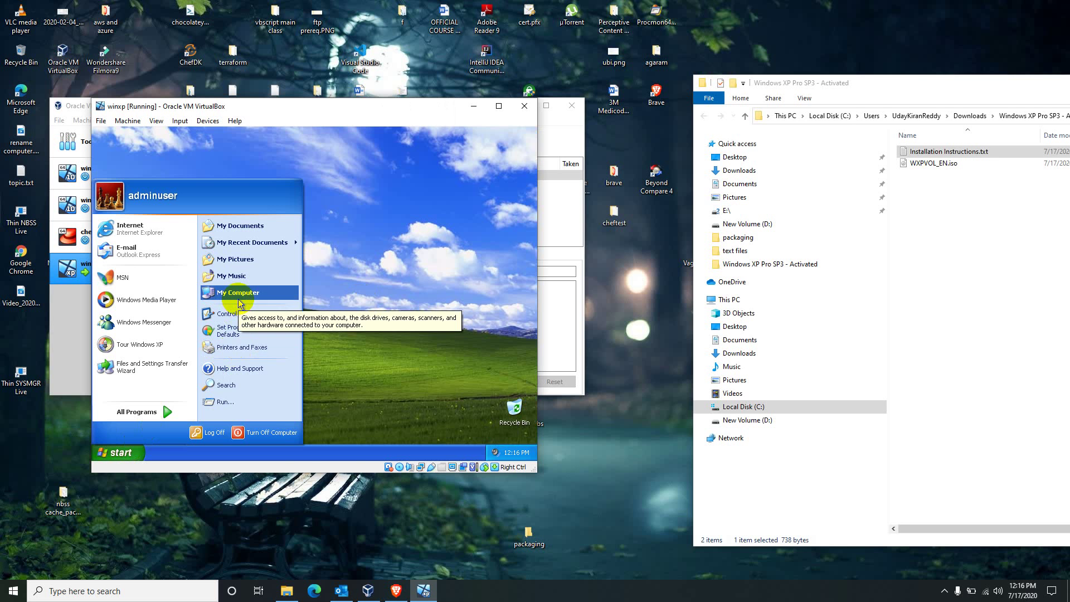
text(rcmd)
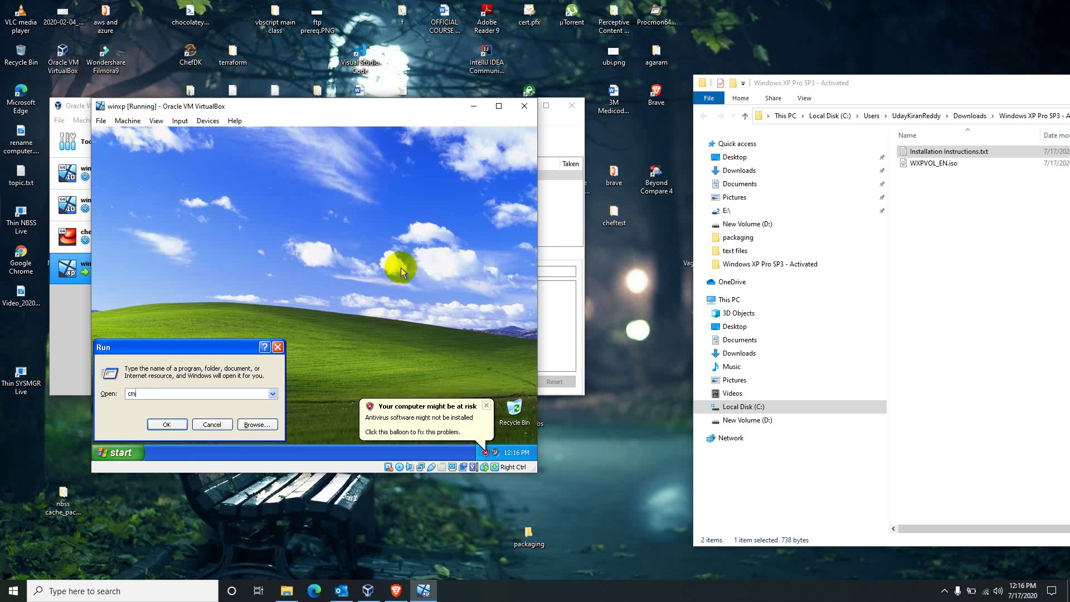
key(Return)
text(ipconfi)
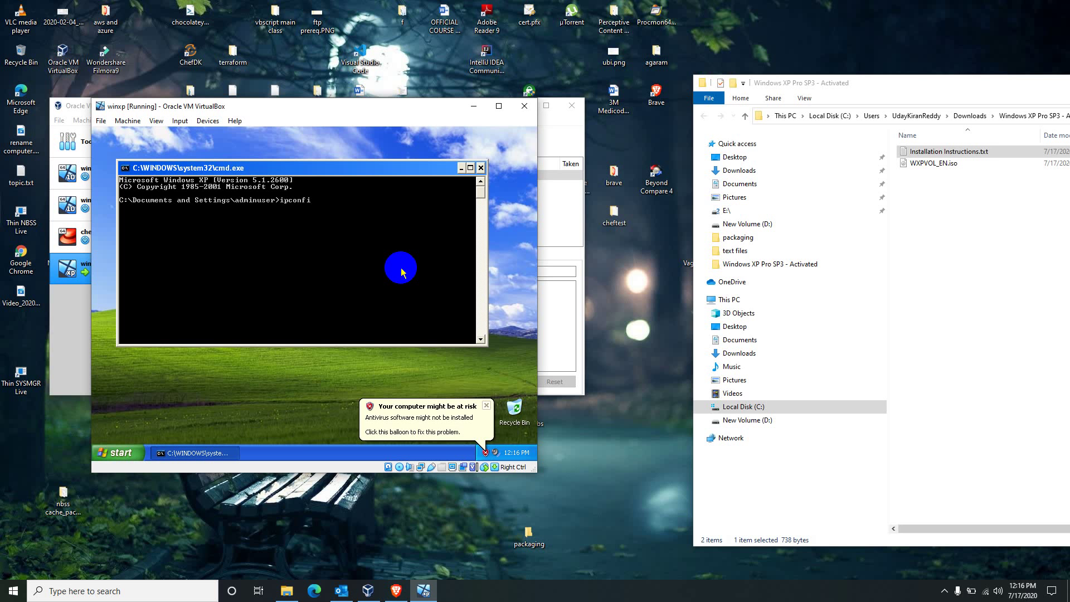
text(g)
key(Return)
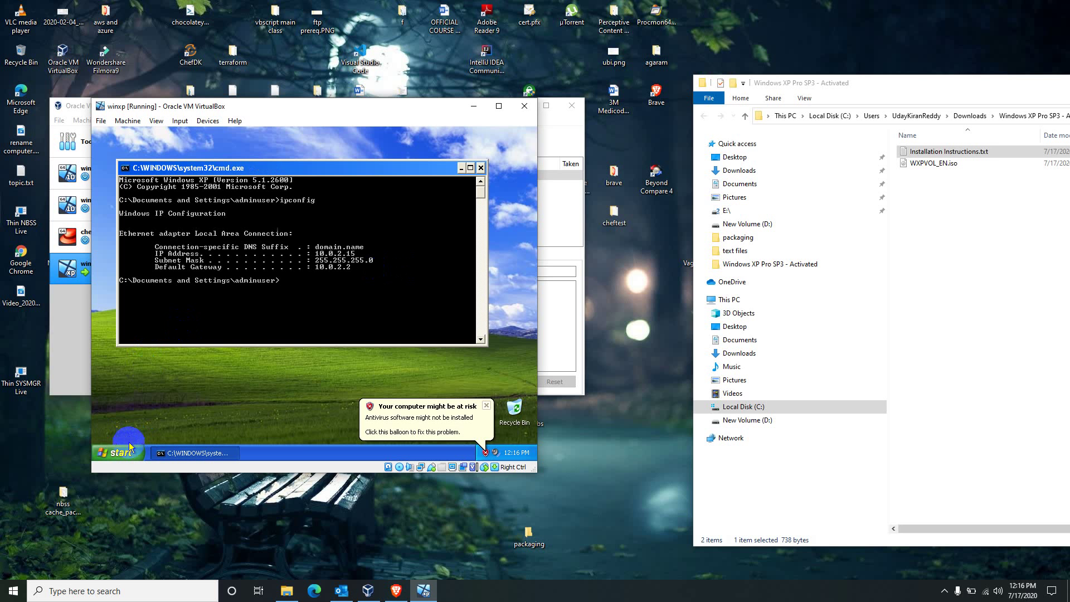
click(129, 449)
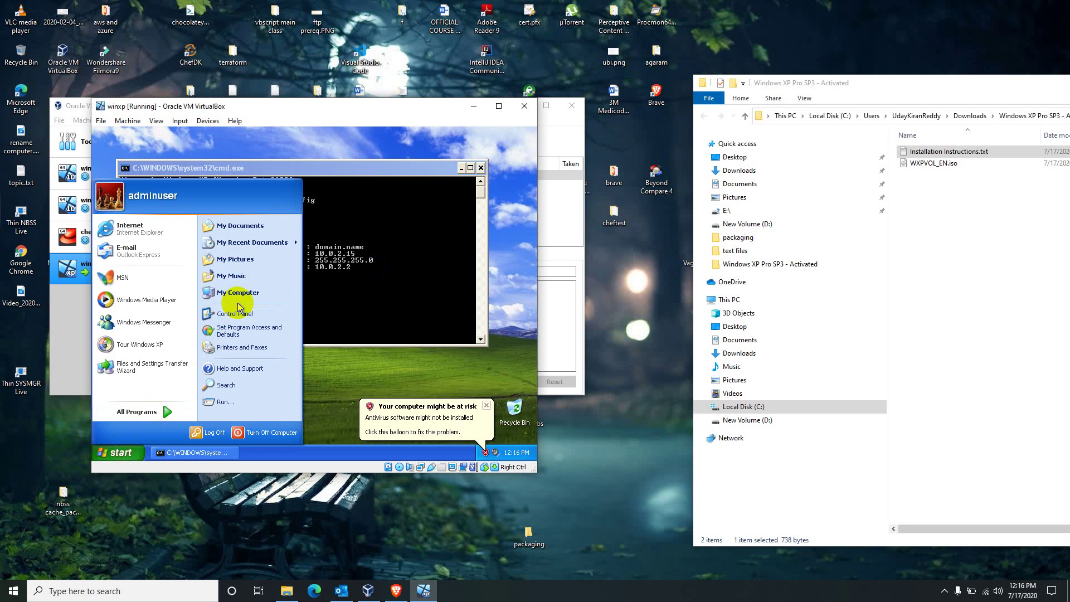
- Turn on 'Allow users to connect remotely' in My Computer's System Properties and apply it
right_click(237, 293)
click(259, 390)
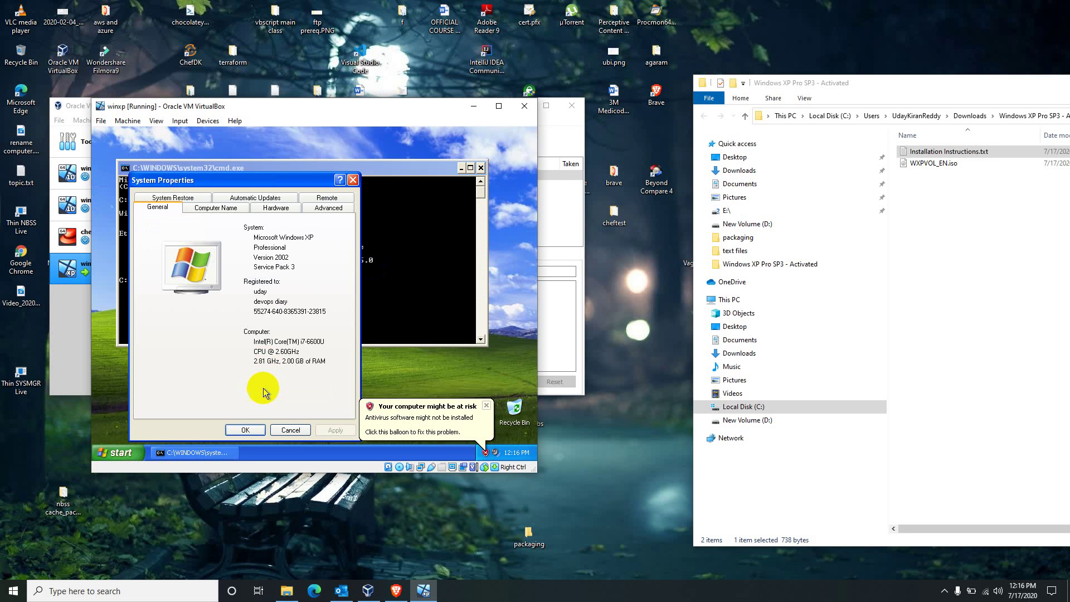
click(325, 198)
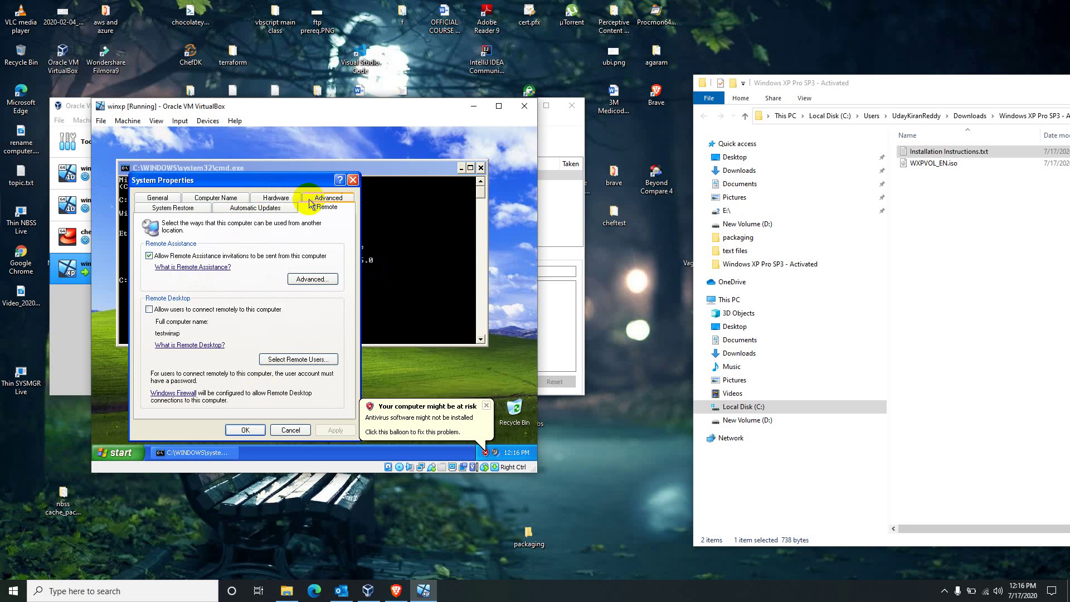
click(184, 309)
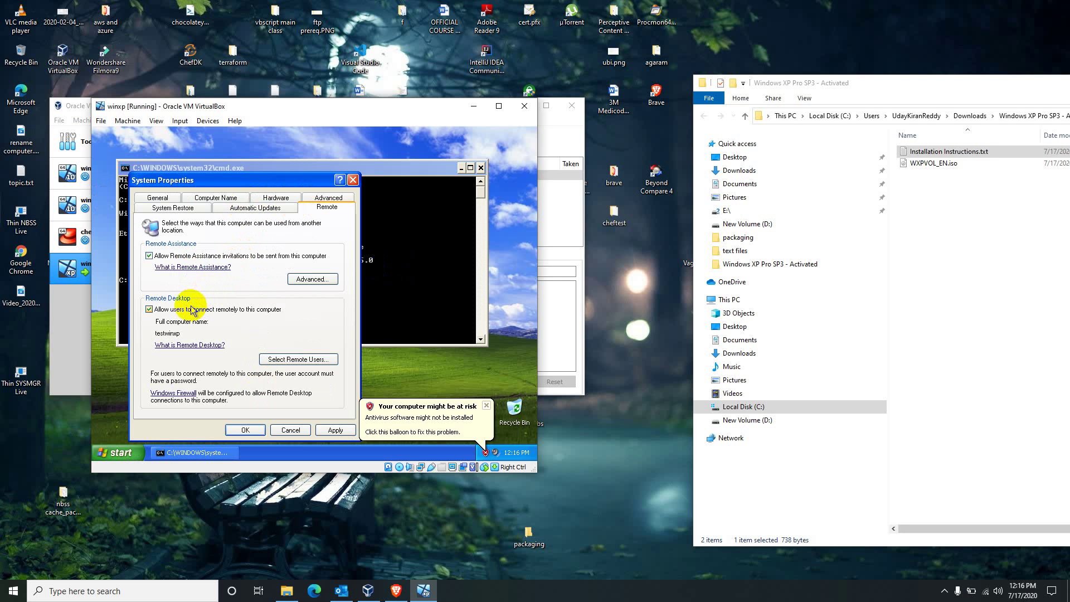
click(334, 429)
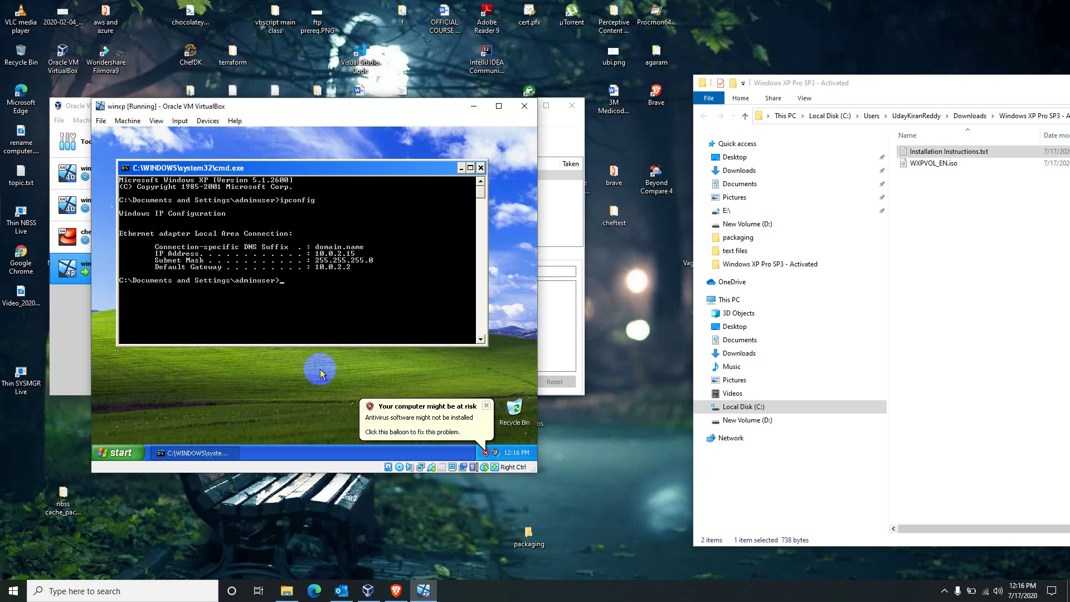
click(611, 275)
key(super+r)
text(mstsc)
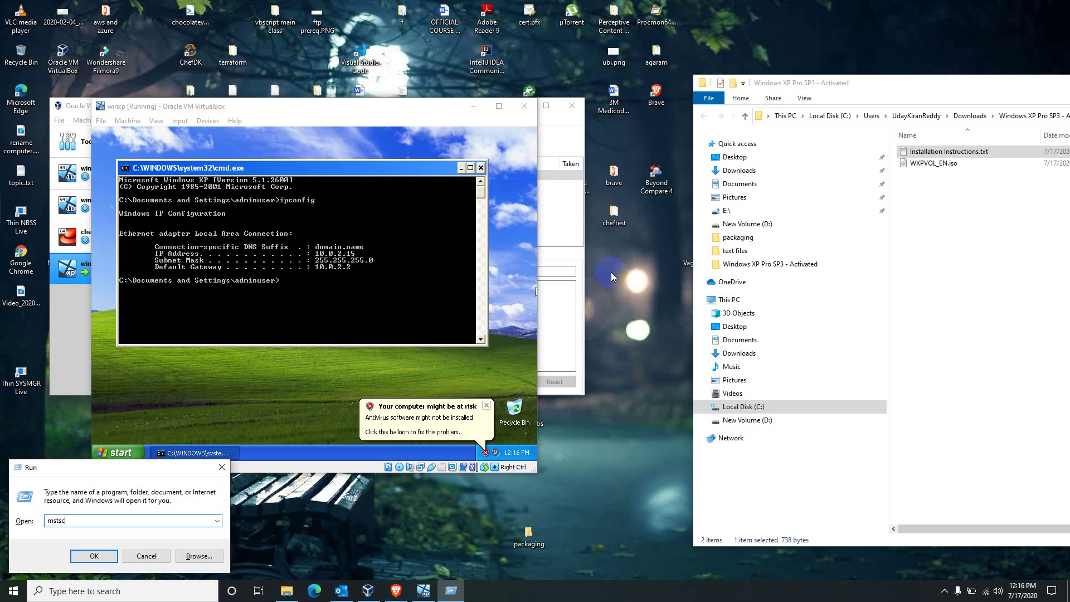
key(Return)
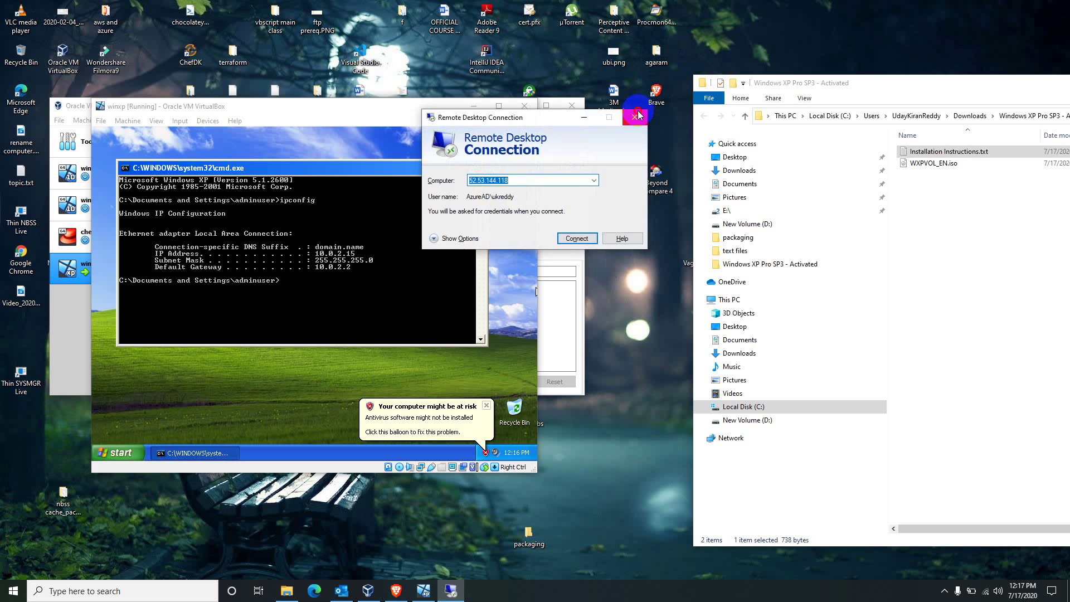
click(635, 117)
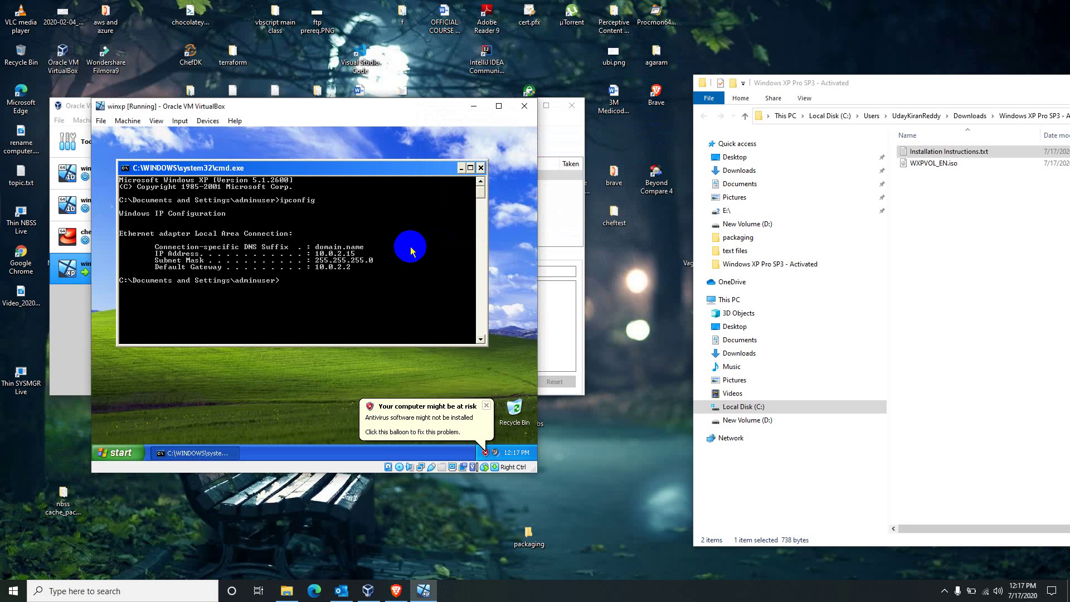
click(617, 260)
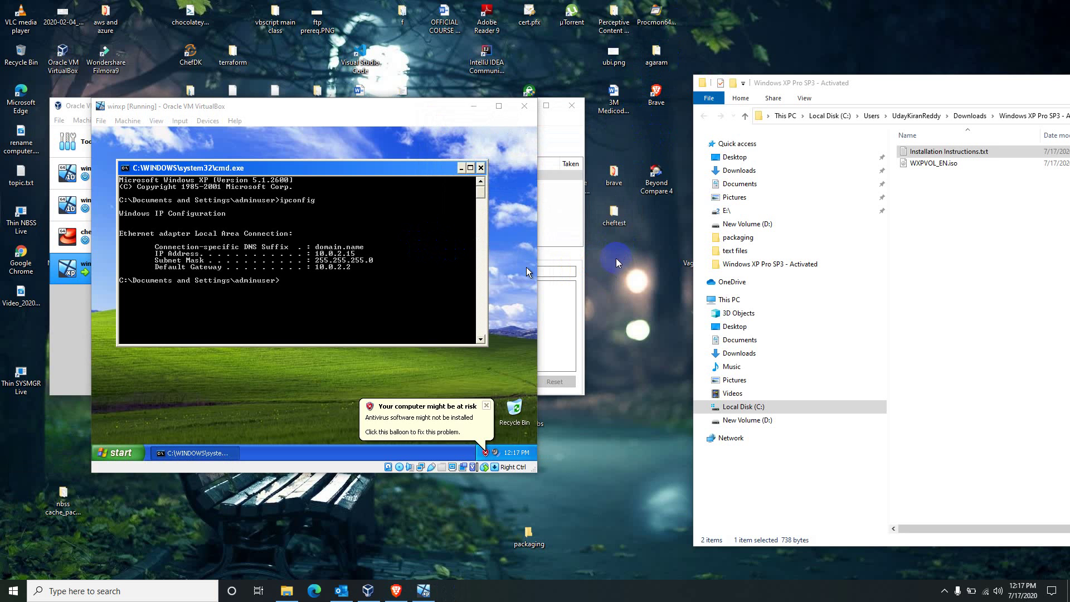